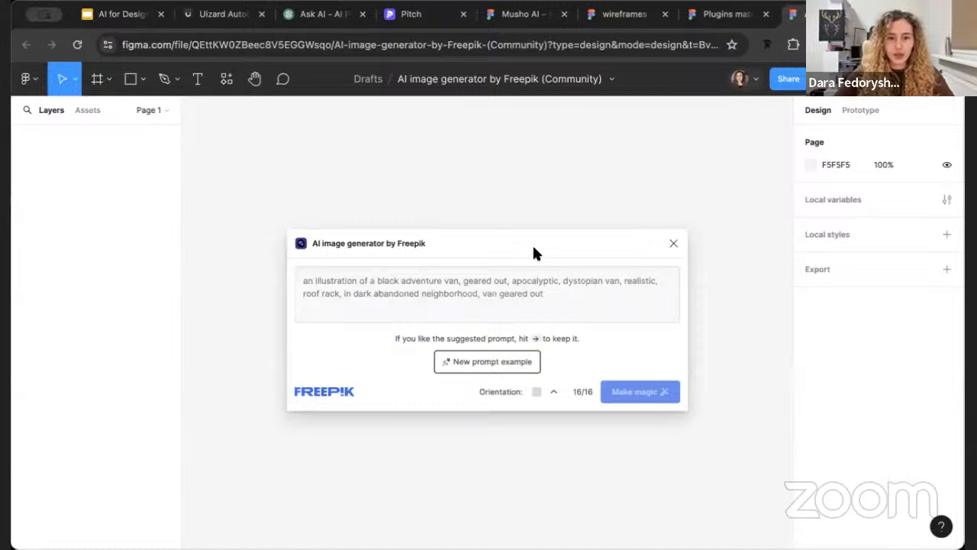
Enter the prompt "illustrations for a parent social network showing happy parents with kids meeting other parents, spending active time together. Style: warm colours, cute"
{"action": "left_click_drag", "start_coordinate": [532, 243], "coordinate": [557, 210]}
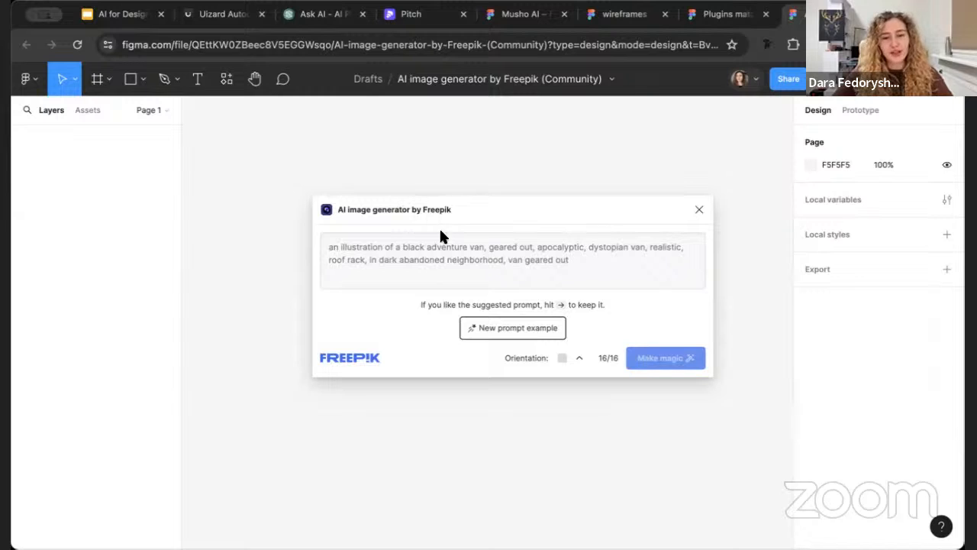
{"action": "left_click", "coordinate": [430, 251]}
{"action": "type", "text": "illustrations for a parent social network showing happy parents with kids meeting other parents, spending active time together. Style: warm colours, cute"}
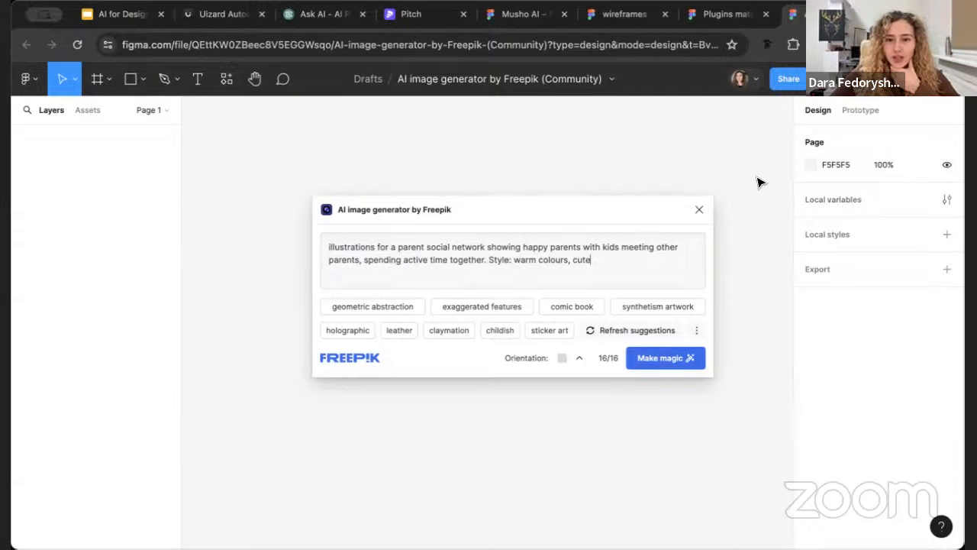
Refresh the suggested art styles, generate the images from the unchanged prompt, and dismiss the completion notice
{"action": "left_click", "coordinate": [632, 333]}
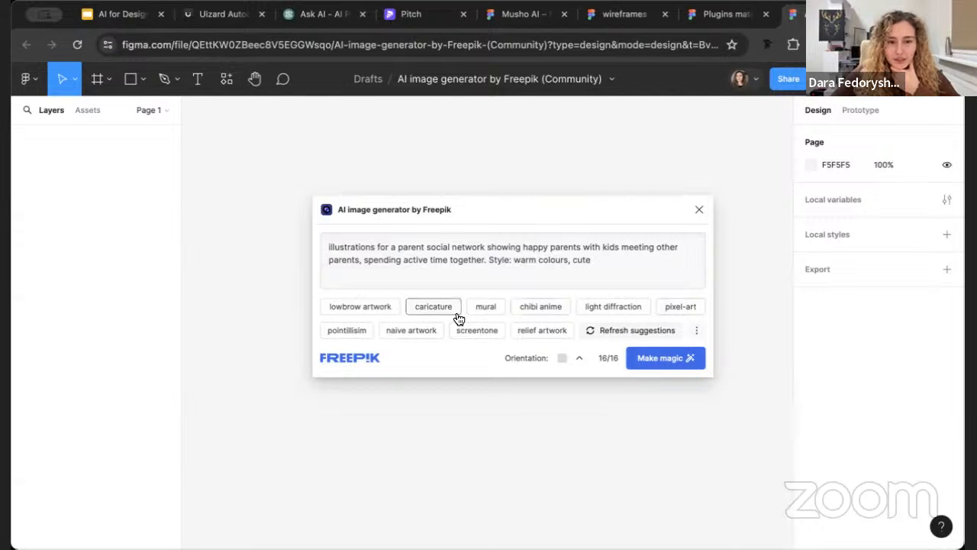
{"action": "double_click", "coordinate": [579, 262]}
{"action": "left_click", "coordinate": [609, 265]}
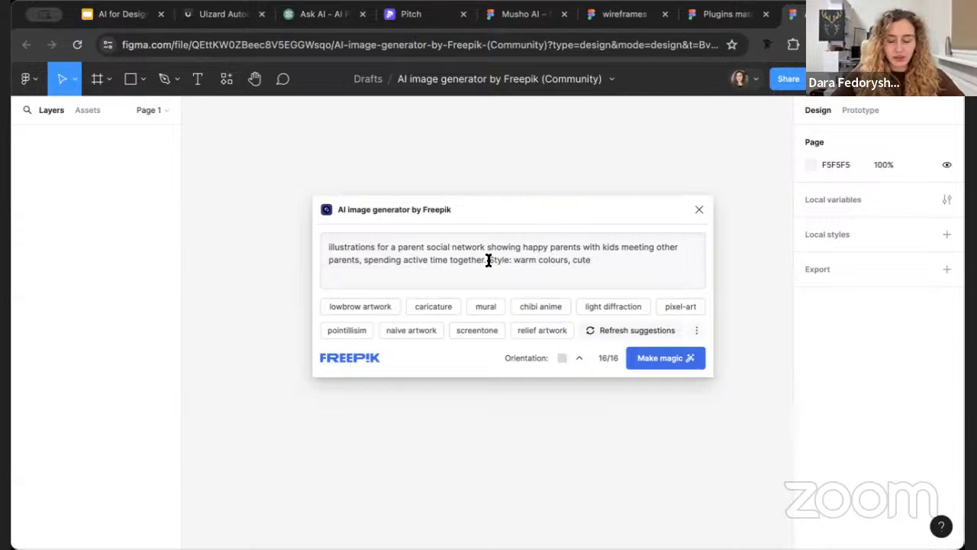
{"action": "left_click", "coordinate": [664, 357]}
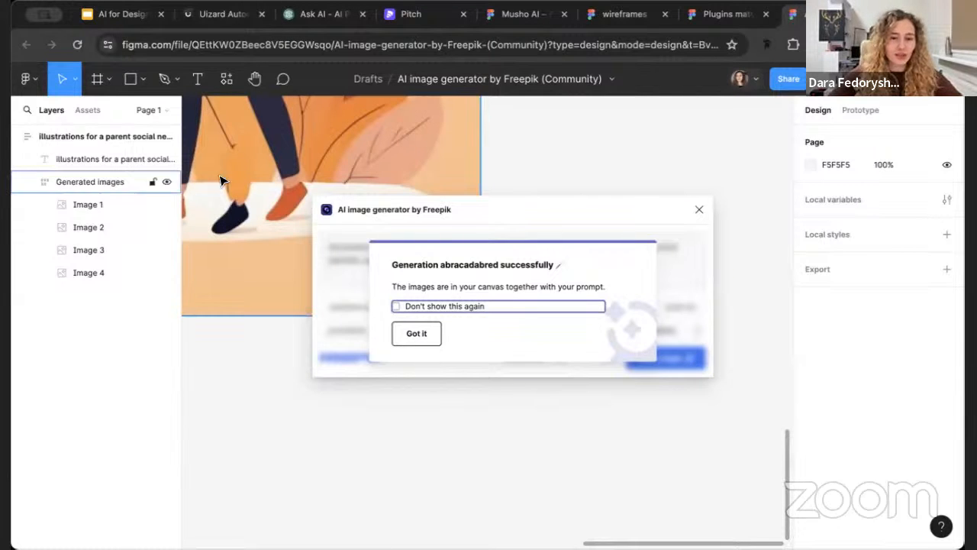
{"action": "left_click", "coordinate": [428, 334]}
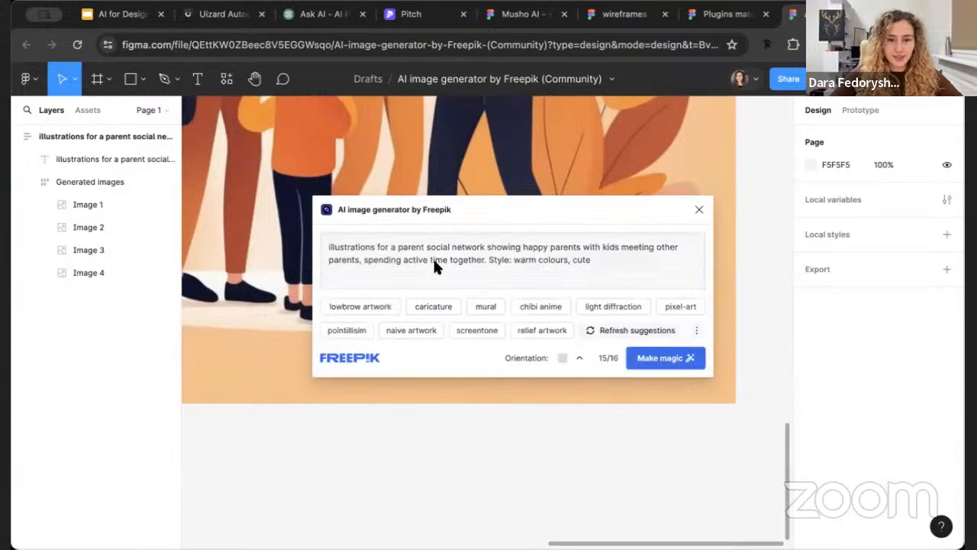
Move the image generator window clear of the results and view all four generated illustrations together
{"action": "left_click_drag", "start_coordinate": [444, 200], "coordinate": [694, 172]}
{"action": "scroll", "coordinate": [279, 326], "scroll_direction": "right", "scroll_amount": 2}
{"action": "scroll", "coordinate": [279, 326], "scroll_direction": "down", "scroll_amount": 2, "text": "ctrl"}
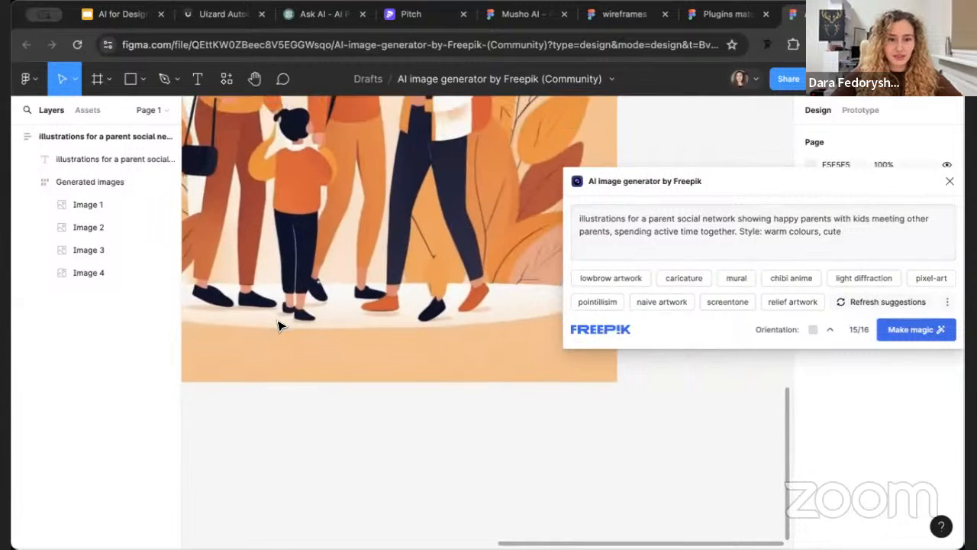
{"action": "scroll", "coordinate": [278, 326], "scroll_direction": "down", "scroll_amount": 5, "text": "ctrl"}
{"action": "scroll", "coordinate": [279, 326], "scroll_direction": "left", "scroll_amount": 3}
{"action": "scroll", "coordinate": [278, 326], "scroll_direction": "up", "scroll_amount": 2}
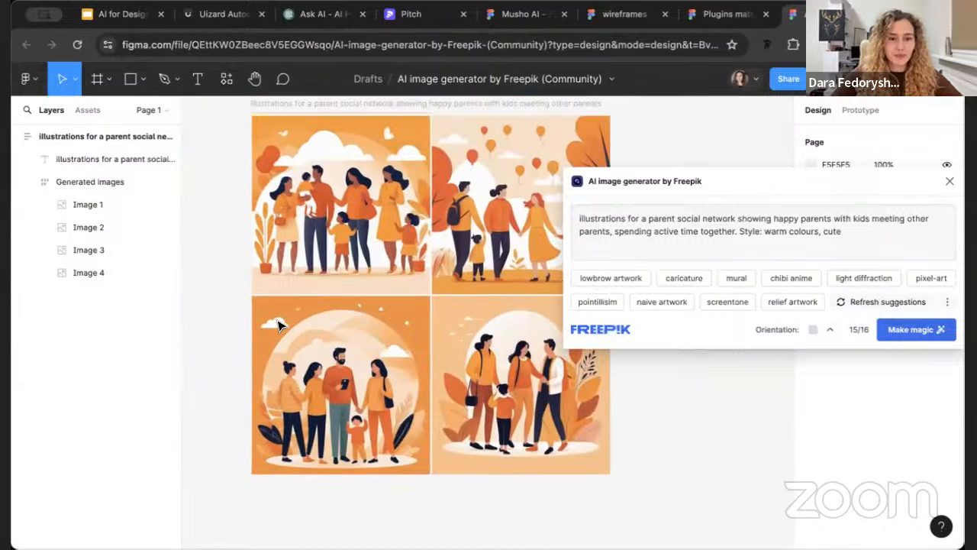
{"action": "left_click_drag", "start_coordinate": [766, 177], "coordinate": [766, 419]}
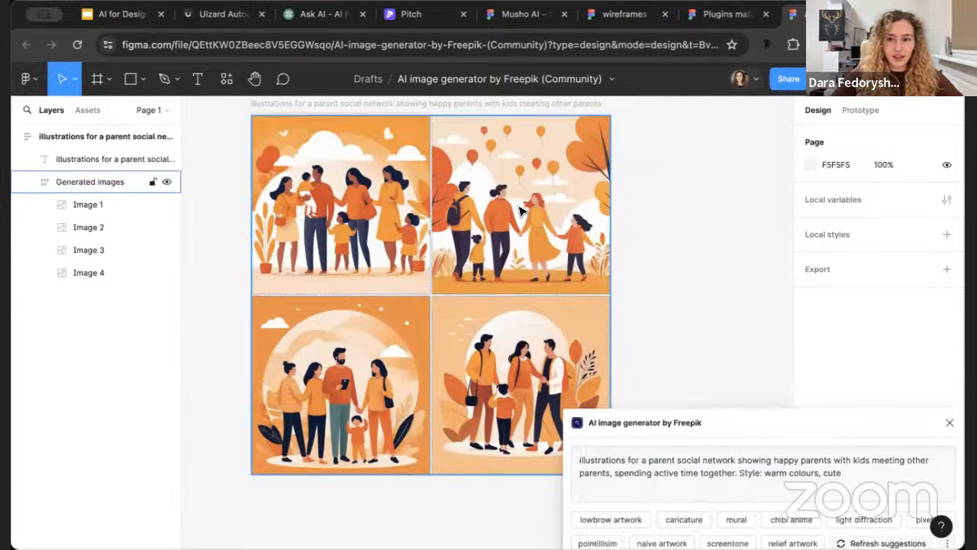
Examine the faces and figures in the first generated illustration up close, keeping the generator window out of the way
{"action": "scroll", "coordinate": [415, 197], "scroll_direction": "up", "scroll_amount": 5, "text": "ctrl"}
{"action": "scroll", "coordinate": [415, 197], "scroll_direction": "up", "scroll_amount": 3, "text": "ctrl"}
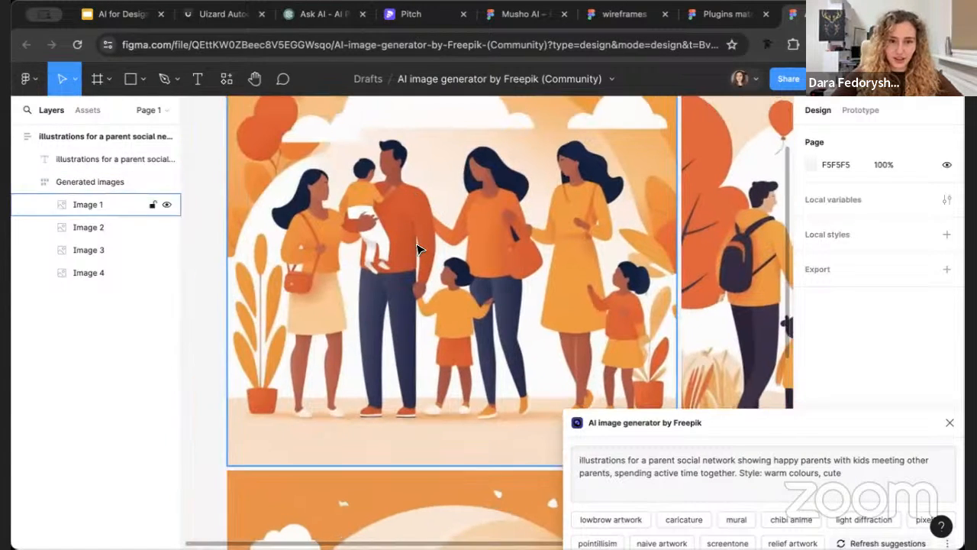
{"action": "left_click", "coordinate": [416, 246]}
{"action": "left_click", "coordinate": [202, 372]}
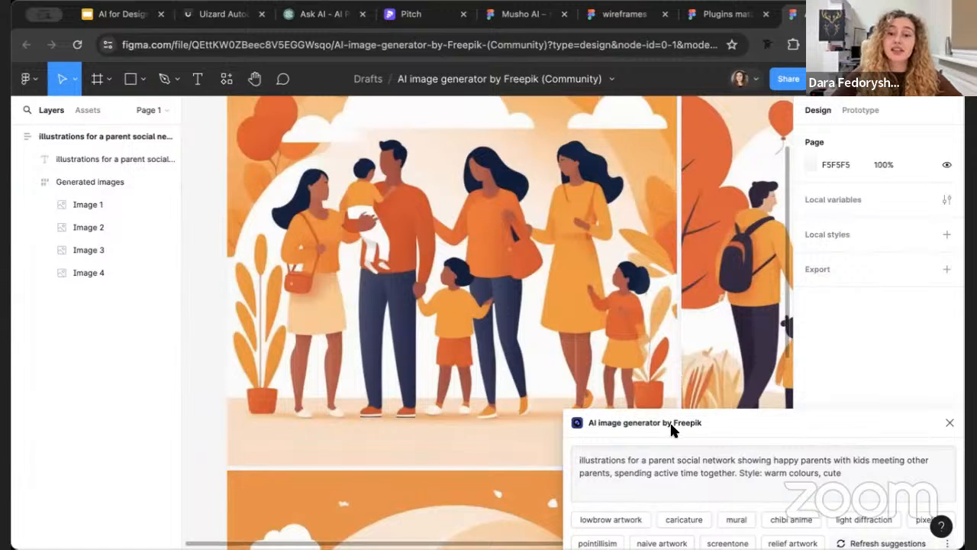
{"action": "left_click_drag", "start_coordinate": [672, 430], "coordinate": [671, 482]}
{"action": "scroll", "coordinate": [589, 239], "scroll_direction": "up", "scroll_amount": 3}
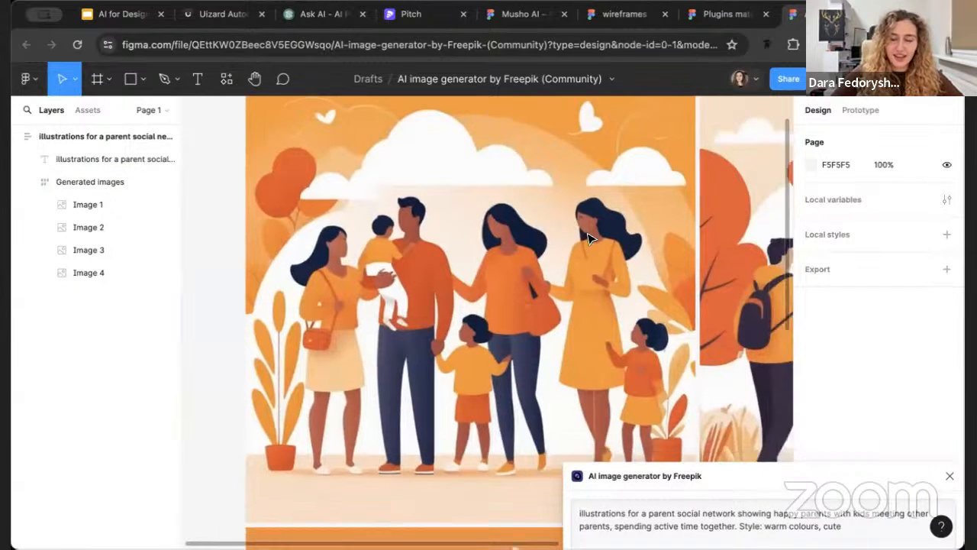
Examine the details of the figures in the other three generated illustrations one after another
{"action": "scroll", "coordinate": [589, 238], "scroll_direction": "down", "scroll_amount": 2}
{"action": "scroll", "coordinate": [588, 238], "scroll_direction": "right", "scroll_amount": 2}
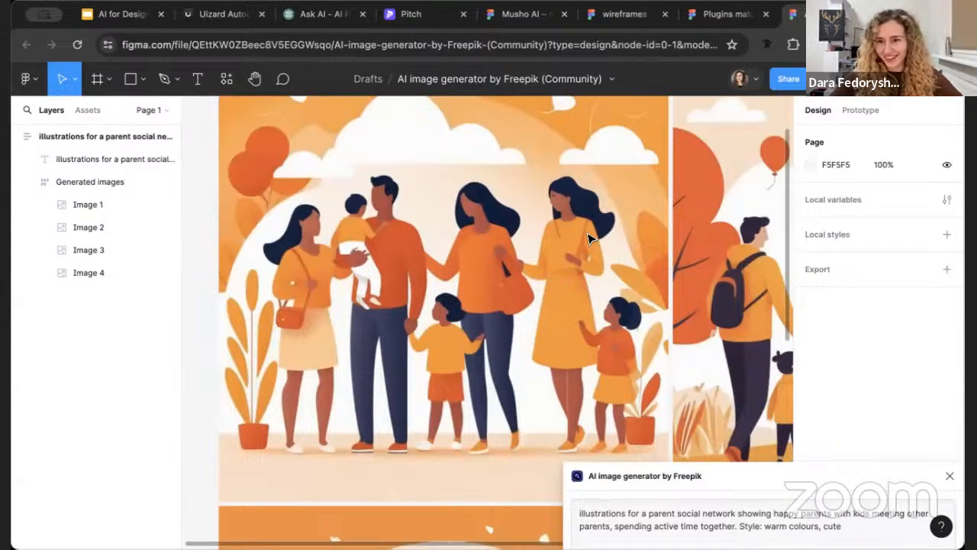
{"action": "scroll", "coordinate": [740, 245], "scroll_direction": "down", "scroll_amount": 1}
{"action": "scroll", "coordinate": [741, 246], "scroll_direction": "right", "scroll_amount": 2}
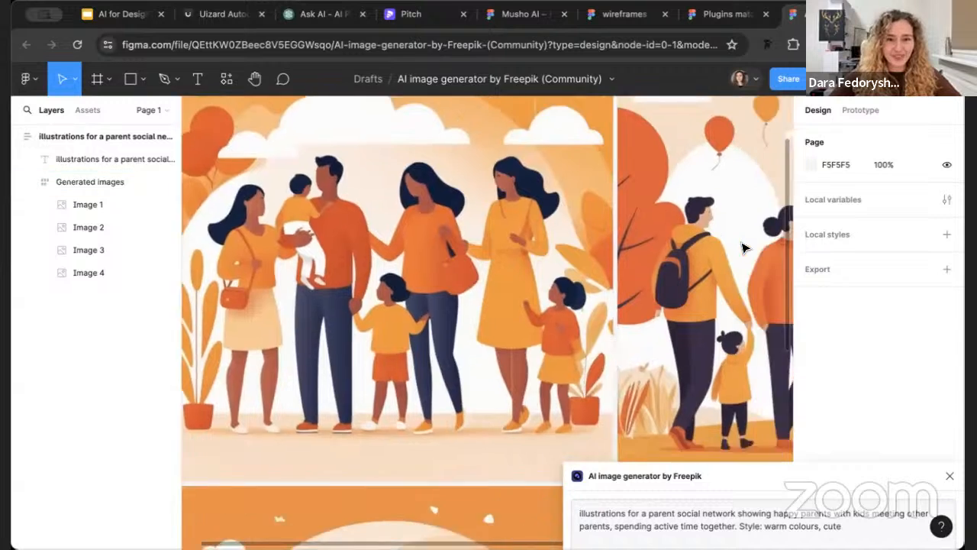
{"action": "scroll", "coordinate": [744, 247], "scroll_direction": "right", "scroll_amount": 10}
{"action": "scroll", "coordinate": [744, 247], "scroll_direction": "down", "scroll_amount": 3}
{"action": "scroll", "coordinate": [658, 384], "scroll_direction": "down", "scroll_amount": 1}
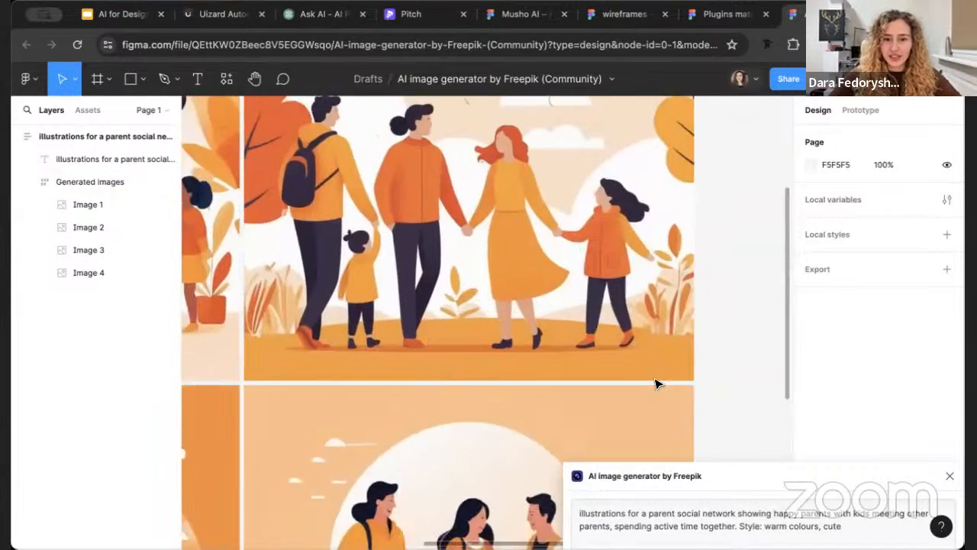
{"action": "scroll", "coordinate": [658, 384], "scroll_direction": "down", "scroll_amount": 8}
{"action": "scroll", "coordinate": [658, 384], "scroll_direction": "left", "scroll_amount": 3}
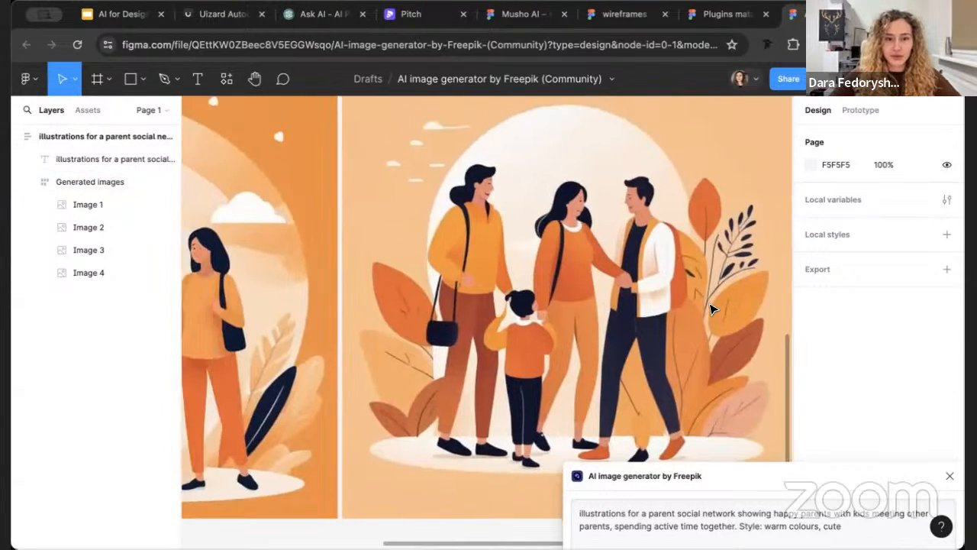
{"action": "scroll", "coordinate": [615, 315], "scroll_direction": "left", "scroll_amount": 8}
{"action": "scroll", "coordinate": [614, 314], "scroll_direction": "up", "scroll_amount": 1}
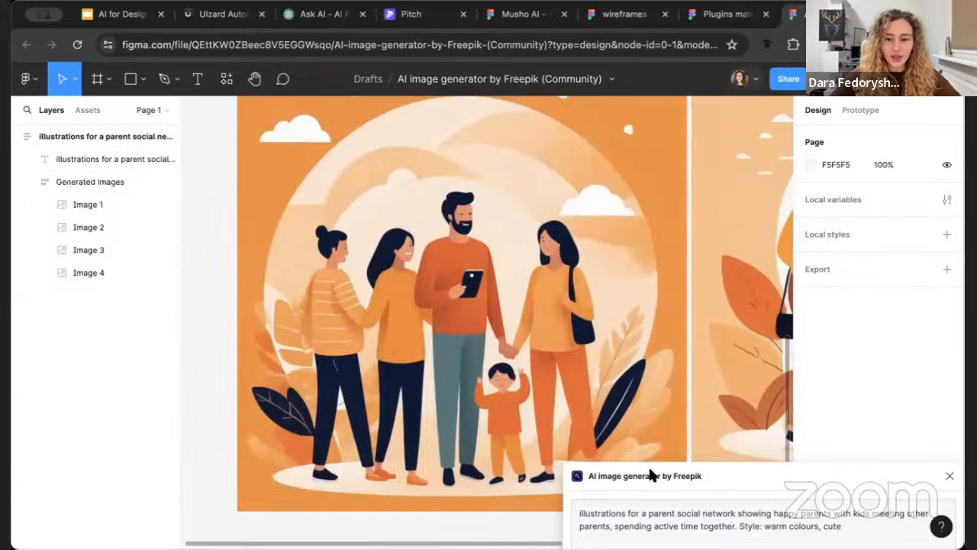
Move the generator window off the fourth illustration and examine its three adults and child up close
{"action": "left_click_drag", "start_coordinate": [649, 475], "coordinate": [650, 319]}
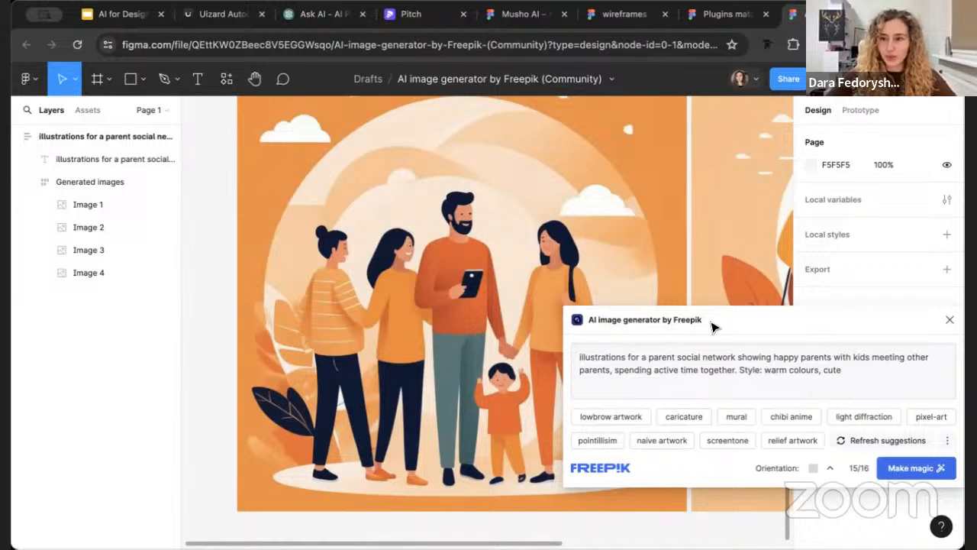
{"action": "scroll", "coordinate": [752, 230], "scroll_direction": "down", "scroll_amount": 5}
{"action": "scroll", "coordinate": [752, 229], "scroll_direction": "right", "scroll_amount": 2}
{"action": "scroll", "coordinate": [752, 230], "scroll_direction": "up", "scroll_amount": 3}
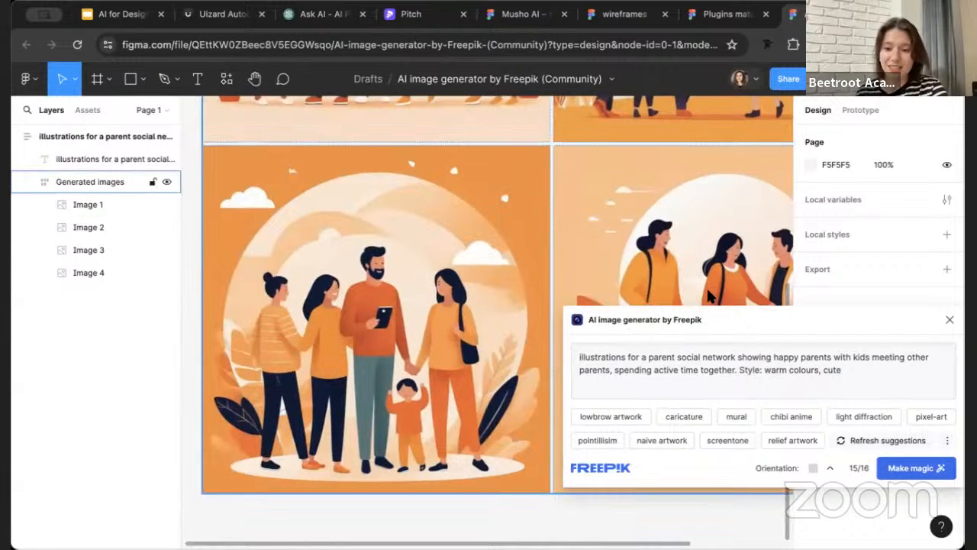
{"action": "scroll", "coordinate": [678, 242], "scroll_direction": "right", "scroll_amount": 1}
{"action": "scroll", "coordinate": [678, 242], "scroll_direction": "right", "scroll_amount": 3}
{"action": "scroll", "coordinate": [678, 242], "scroll_direction": "up", "scroll_amount": 1}
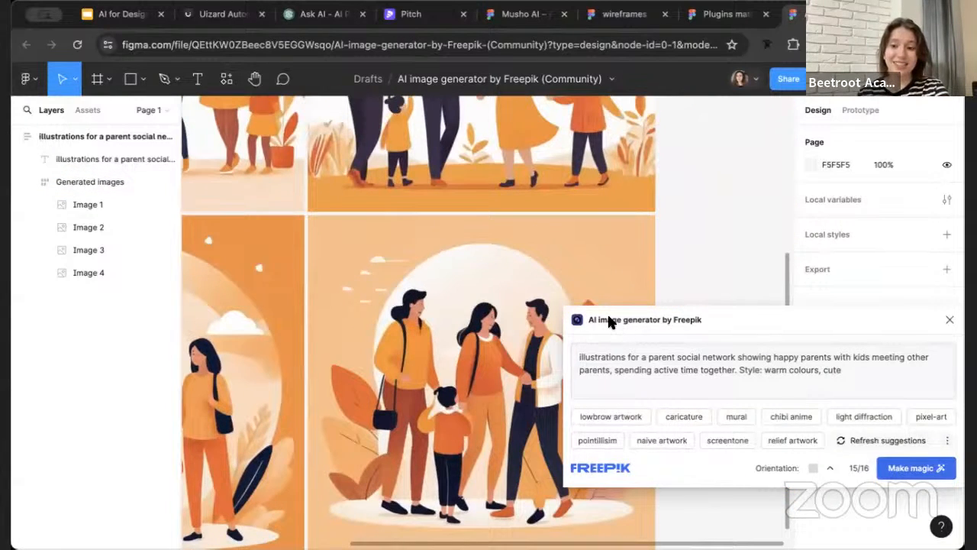
{"action": "left_click_drag", "start_coordinate": [609, 318], "coordinate": [584, 511]}
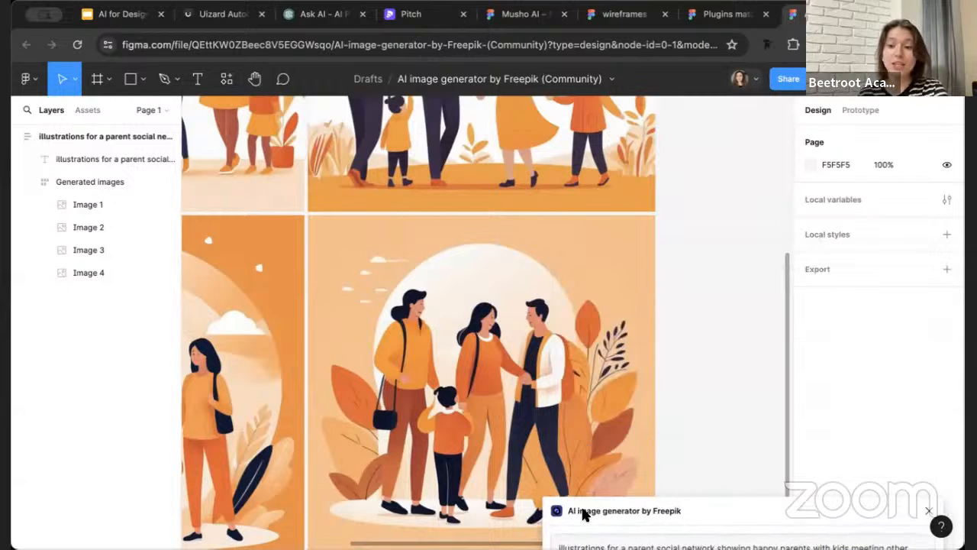
{"action": "scroll", "coordinate": [585, 511], "scroll_direction": "up", "scroll_amount": 3}
{"action": "scroll", "coordinate": [586, 514], "scroll_direction": "up", "scroll_amount": 1}
{"action": "scroll", "coordinate": [586, 513], "scroll_direction": "up", "scroll_amount": 3}
{"action": "scroll", "coordinate": [587, 513], "scroll_direction": "right", "scroll_amount": 1}
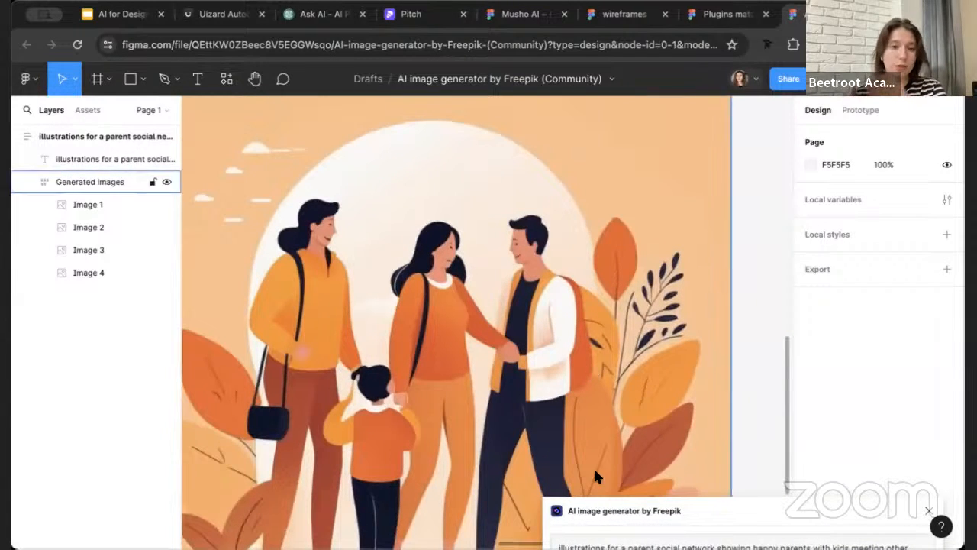
Bring the generator window back beside the fourth illustration and review the prompt text against the result
{"action": "left_click_drag", "start_coordinate": [702, 508], "coordinate": [721, 229]}
{"action": "scroll", "coordinate": [425, 393], "scroll_direction": "down", "scroll_amount": 3}
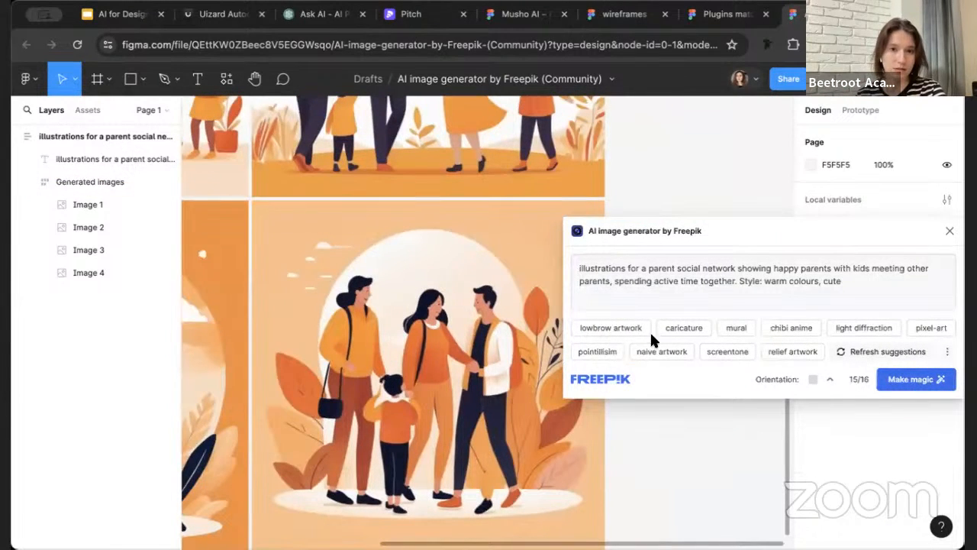
{"action": "left_click_drag", "start_coordinate": [792, 233], "coordinate": [791, 334]}
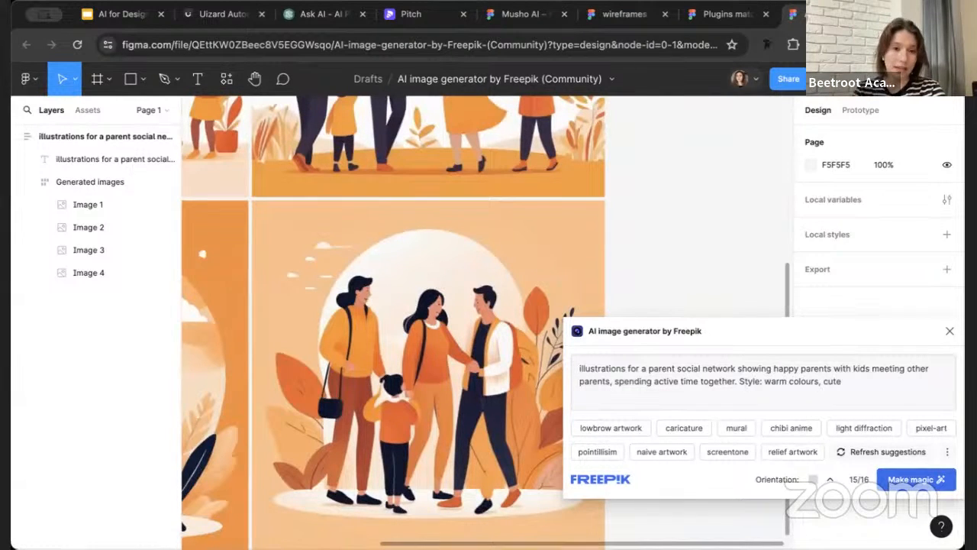
{"action": "left_click", "coordinate": [685, 381]}
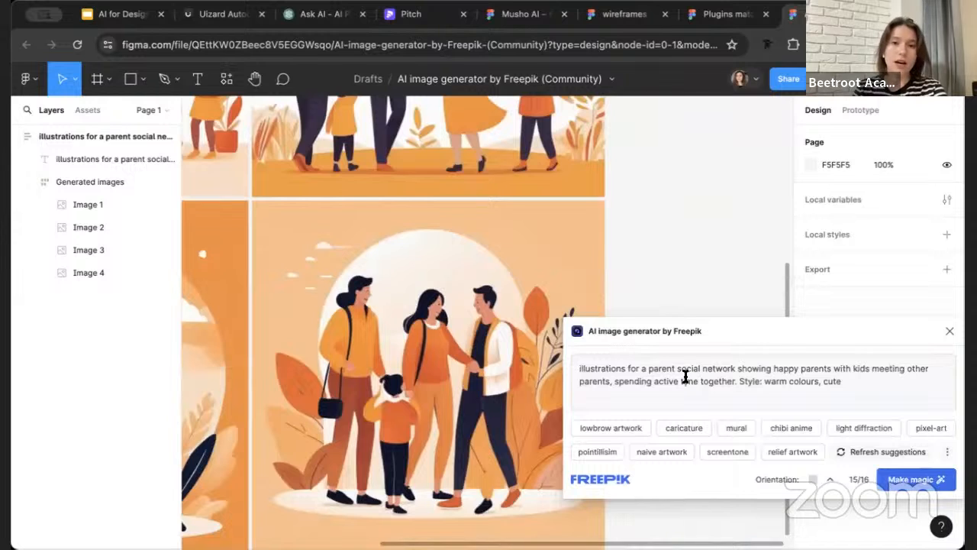
{"action": "scroll", "coordinate": [415, 388], "scroll_direction": "down", "scroll_amount": 3}
{"action": "scroll", "coordinate": [415, 388], "scroll_direction": "left", "scroll_amount": 3}
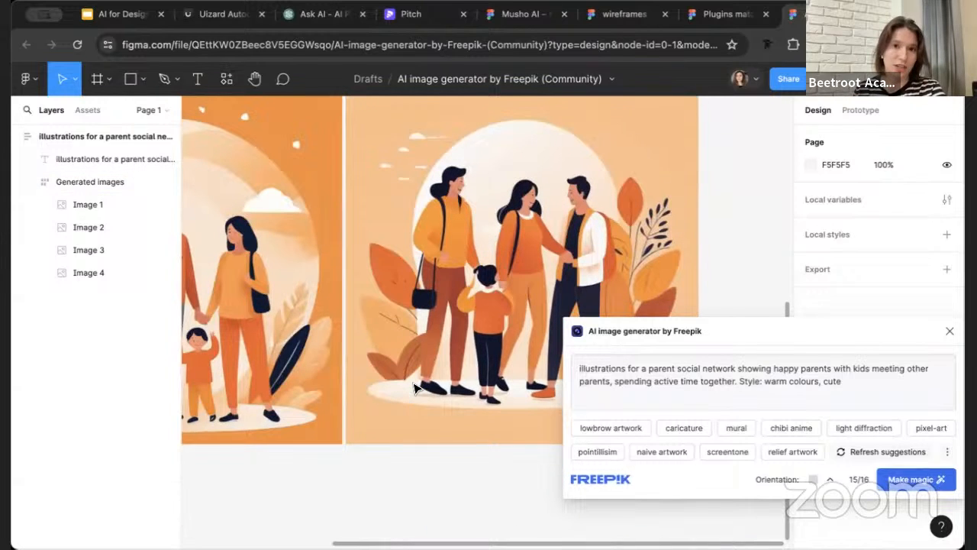
{"action": "left_click", "coordinate": [893, 386]}
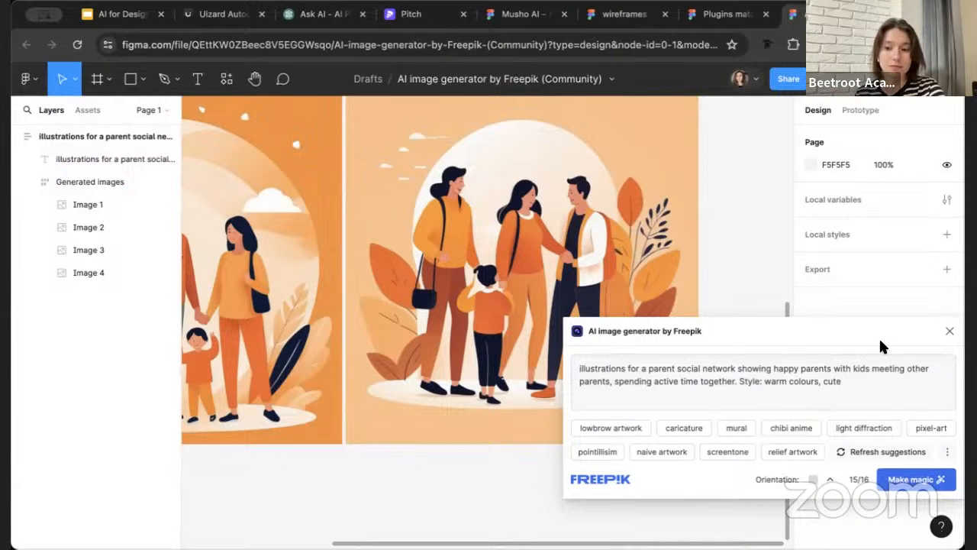
Move the generator window below the illustrations and compare the four generated results side by side
{"action": "left_click_drag", "start_coordinate": [878, 337], "coordinate": [697, 450]}
{"action": "scroll", "coordinate": [607, 327], "scroll_direction": "left", "scroll_amount": 8}
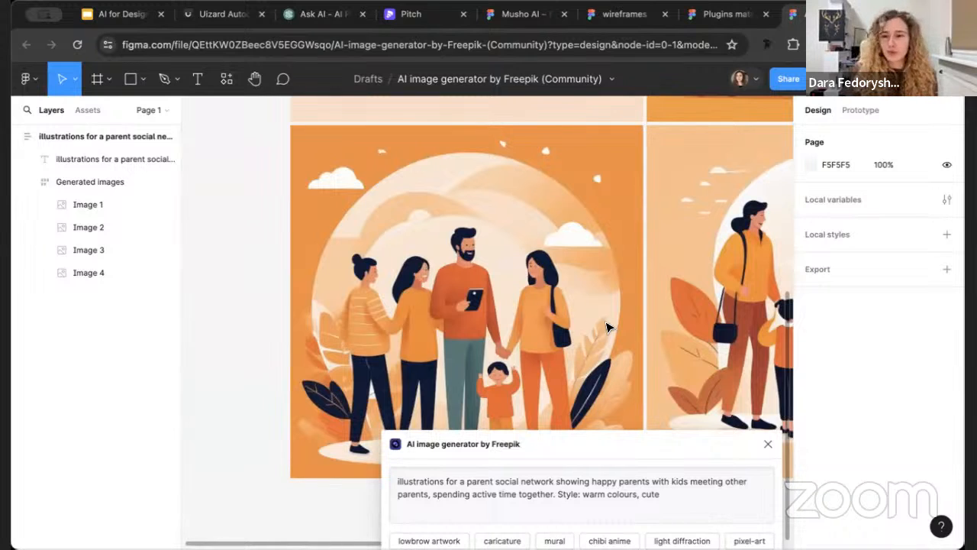
{"action": "scroll", "coordinate": [379, 370], "scroll_direction": "down", "scroll_amount": 5}
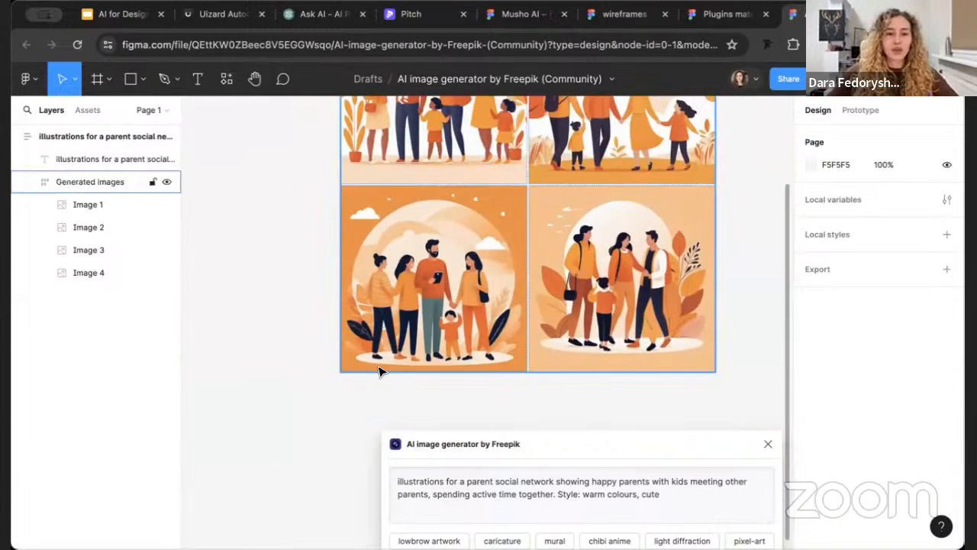
{"action": "scroll", "coordinate": [381, 370], "scroll_direction": "right", "scroll_amount": 1}
{"action": "scroll", "coordinate": [380, 371], "scroll_direction": "up", "scroll_amount": 2}
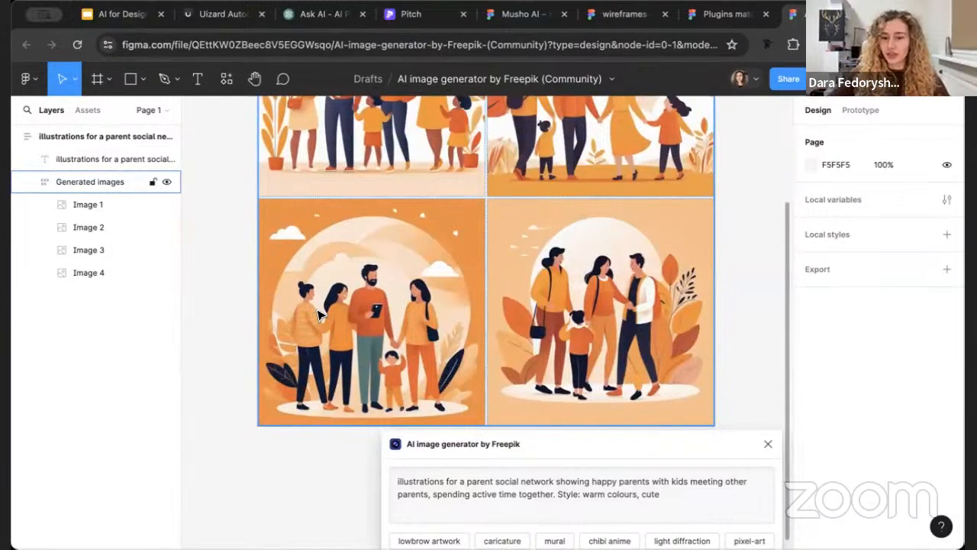
{"action": "scroll", "coordinate": [534, 328], "scroll_direction": "up", "scroll_amount": 2}
{"action": "scroll", "coordinate": [534, 329], "scroll_direction": "right", "scroll_amount": 1}
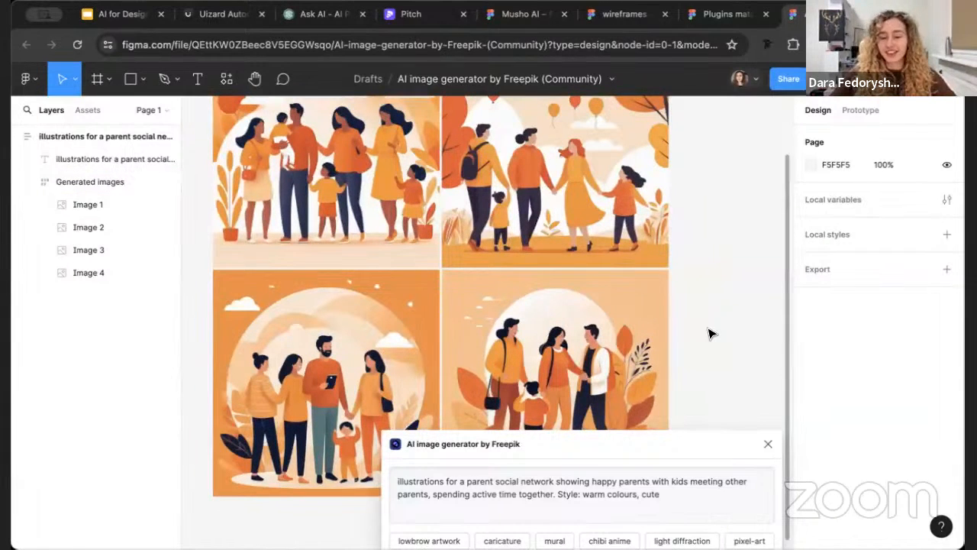
Close the Freepik image generator and select the fourth generated illustration inside the generated images group
{"action": "left_click_drag", "start_coordinate": [756, 443], "coordinate": [829, 334]}
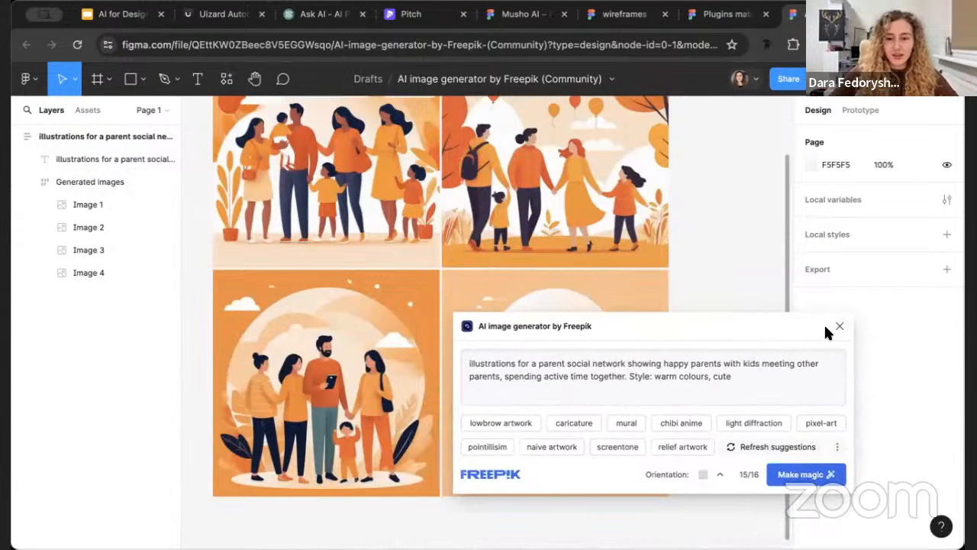
{"action": "left_click", "coordinate": [839, 326]}
{"action": "scroll", "coordinate": [428, 441], "scroll_direction": "up", "scroll_amount": 3}
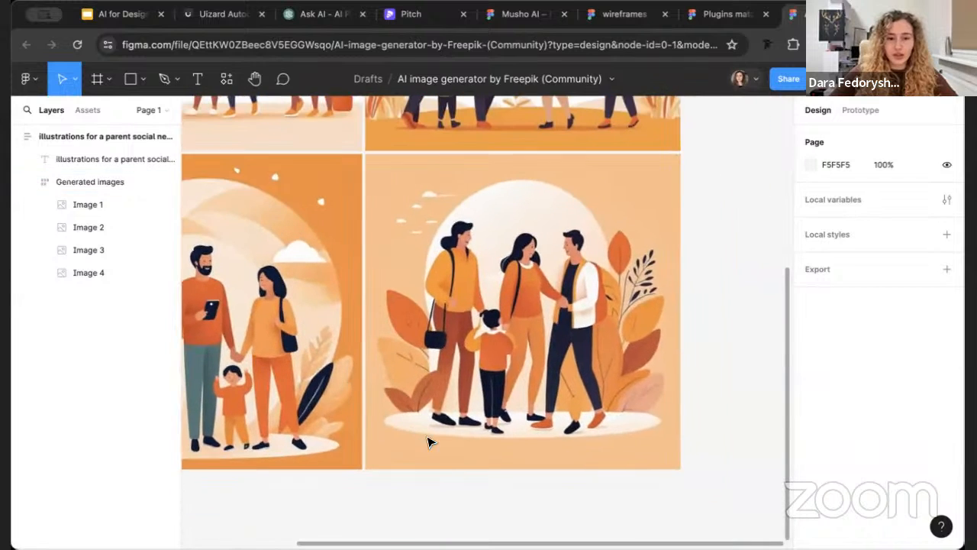
{"action": "left_click", "coordinate": [599, 365]}
{"action": "left_click", "coordinate": [699, 348]}
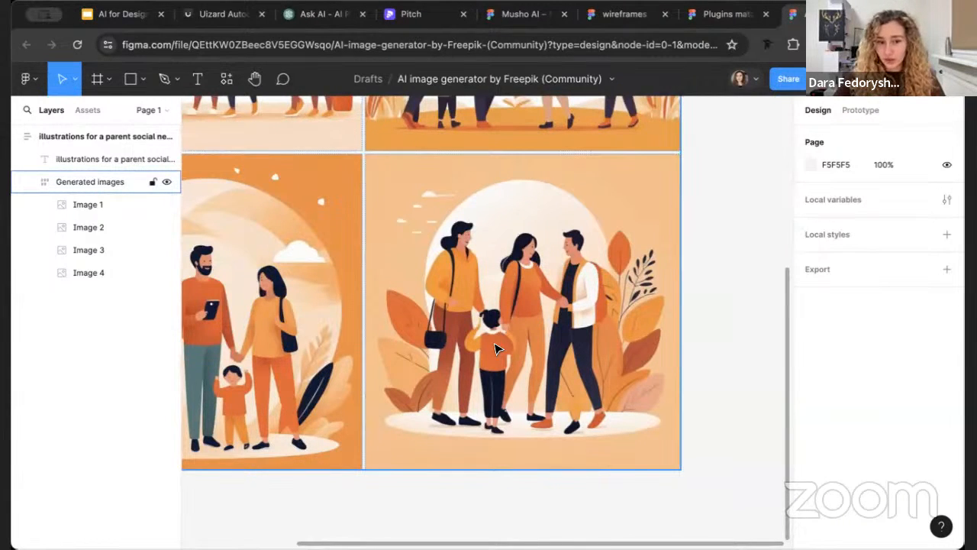
{"action": "double_click", "coordinate": [500, 287]}
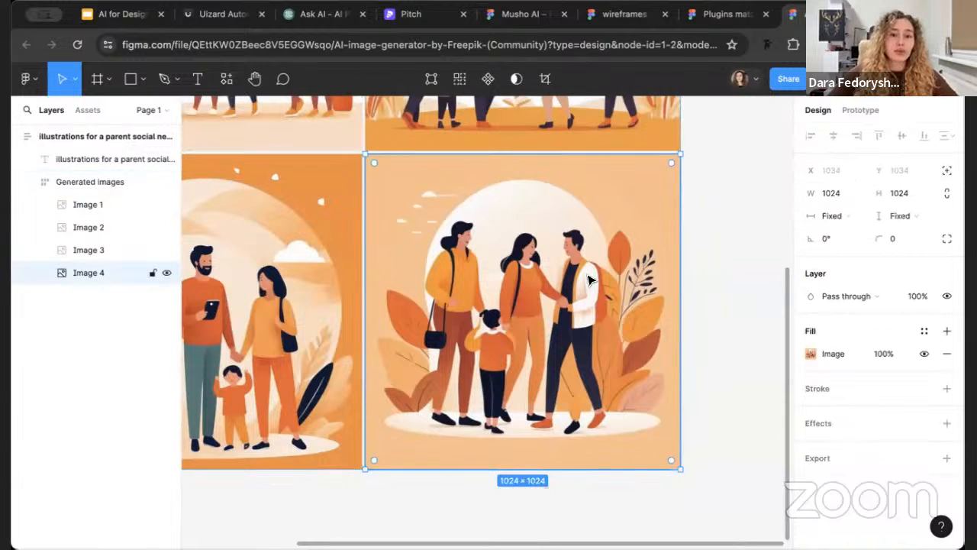
Examine the figures in the fourth illustration up close and at reduced size, and clear the selection
{"action": "double_click", "coordinate": [564, 297]}
{"action": "left_click", "coordinate": [780, 180]}
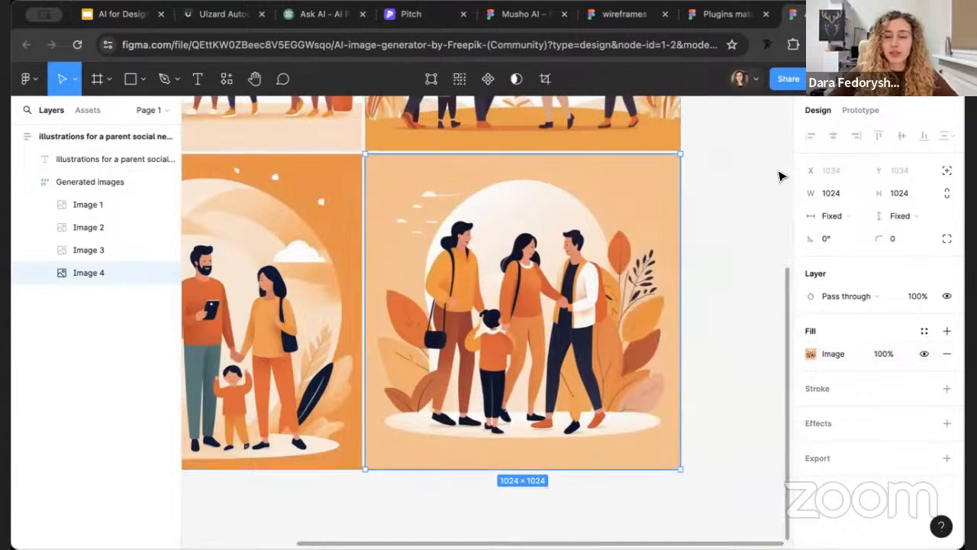
{"action": "left_click", "coordinate": [778, 174]}
{"action": "double_click", "coordinate": [454, 314]}
{"action": "scroll", "coordinate": [453, 316], "scroll_direction": "up", "scroll_amount": 1}
{"action": "scroll", "coordinate": [453, 315], "scroll_direction": "up", "scroll_amount": 2}
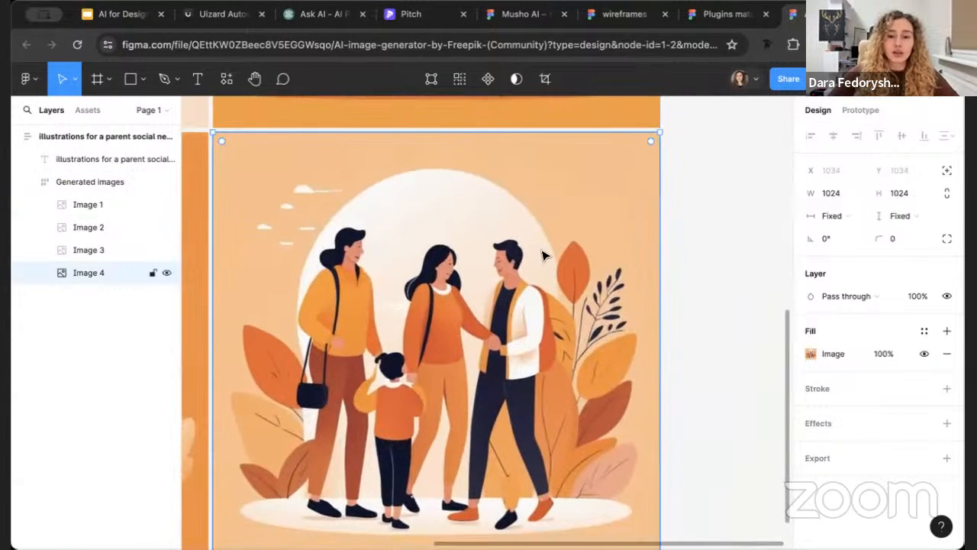
{"action": "scroll", "coordinate": [562, 254], "scroll_direction": "up", "scroll_amount": 1}
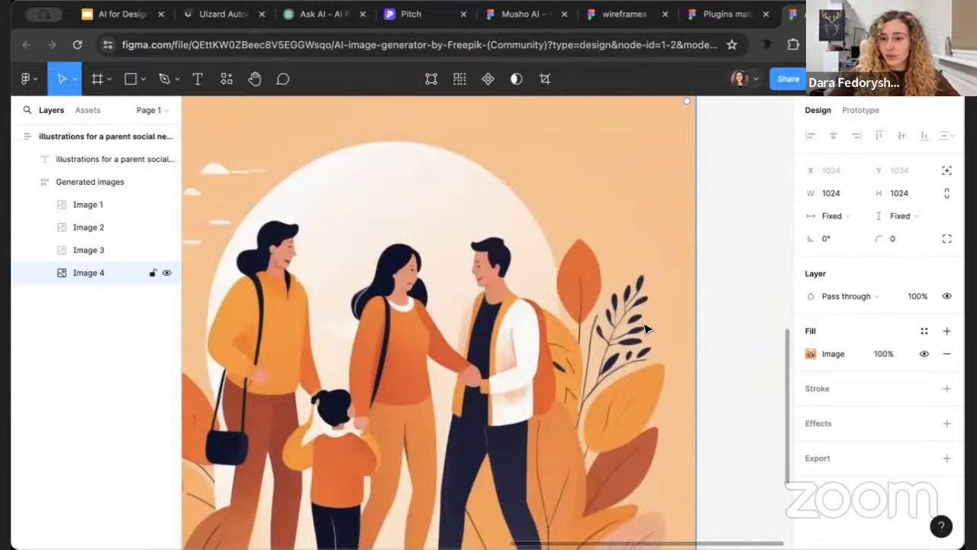
{"action": "left_click", "coordinate": [748, 318]}
{"action": "scroll", "coordinate": [510, 317], "scroll_direction": "down", "scroll_amount": 3}
{"action": "left_click", "coordinate": [509, 318]}
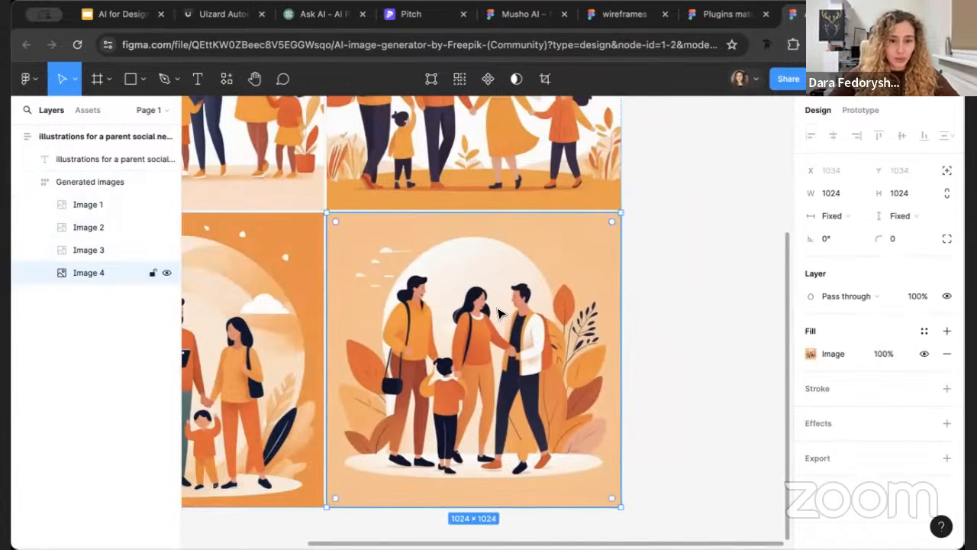
{"action": "left_click", "coordinate": [673, 369]}
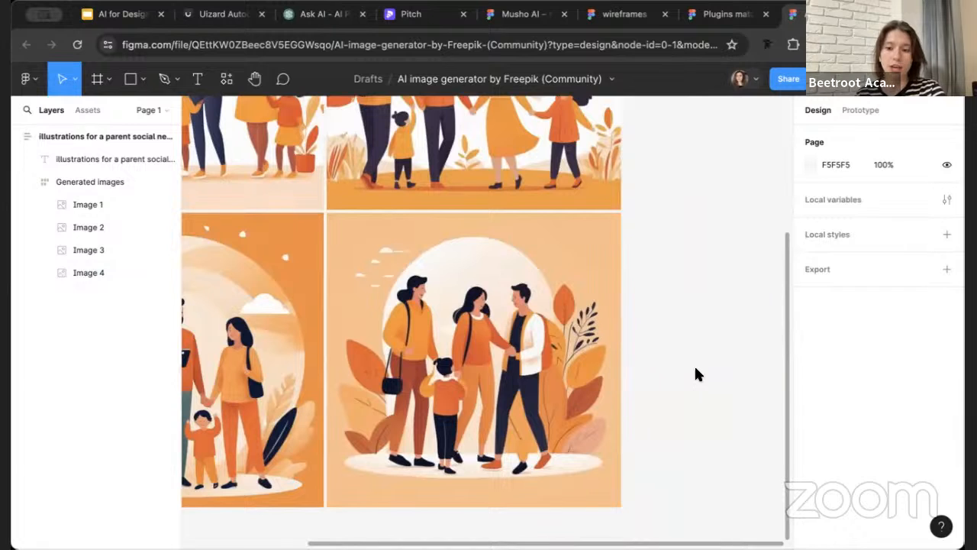
Select the fourth illustration, reopen the AI image generator by Freepik plugin and move its window beside the image
{"action": "left_click", "coordinate": [555, 383]}
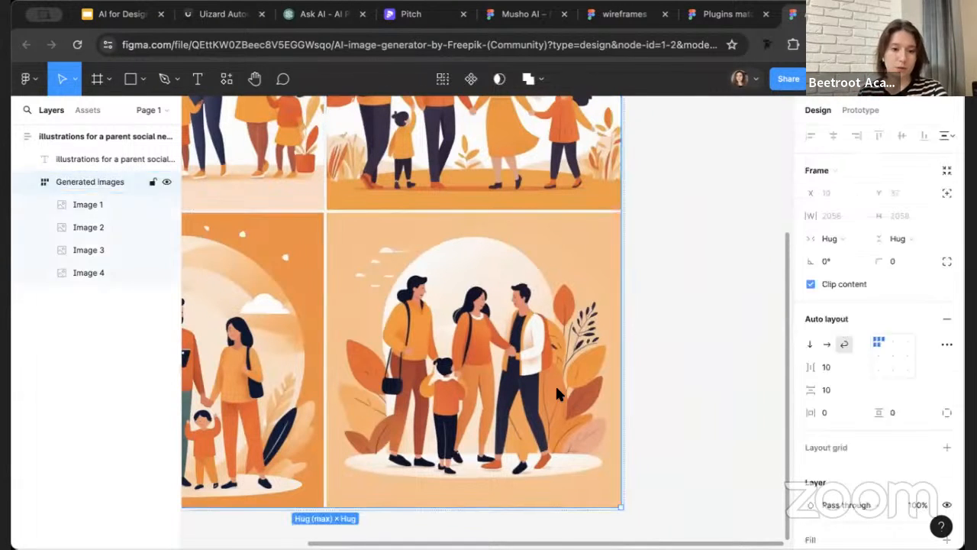
{"action": "left_click", "coordinate": [555, 384]}
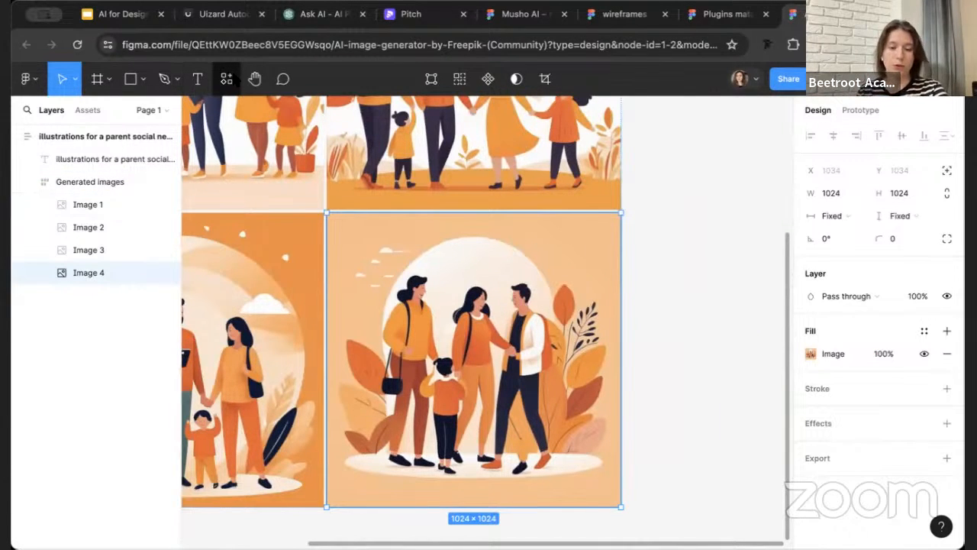
{"action": "left_click", "coordinate": [228, 79]}
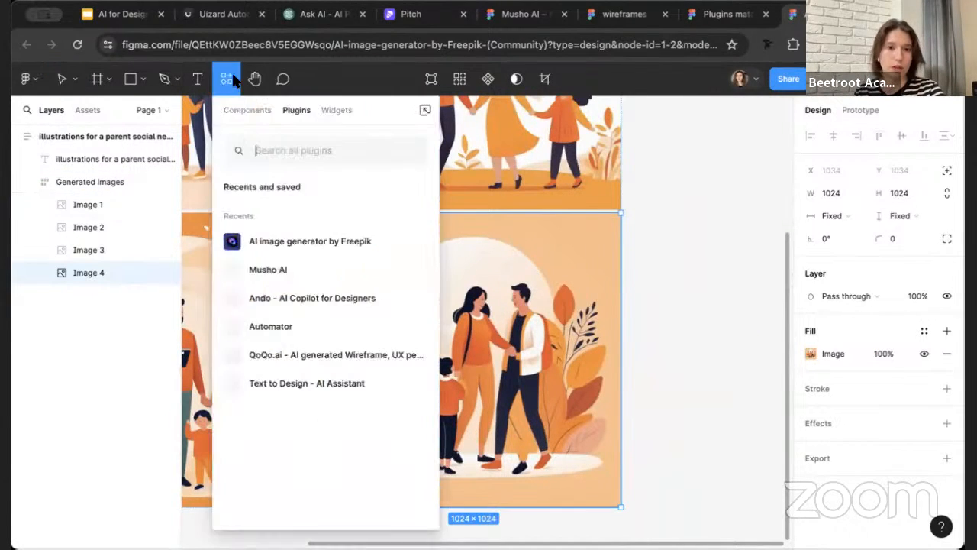
{"action": "left_click", "coordinate": [276, 243]}
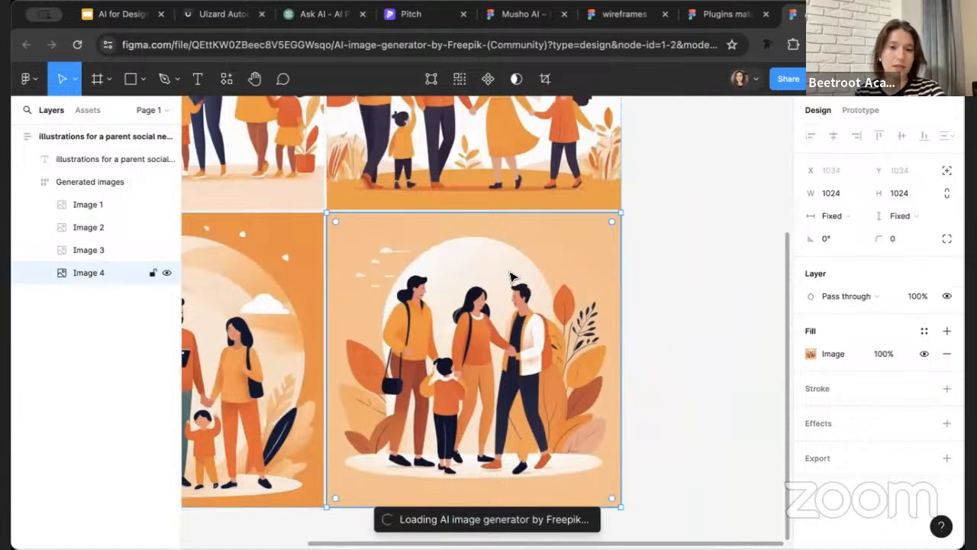
{"action": "left_click_drag", "start_coordinate": [565, 327], "coordinate": [675, 228]}
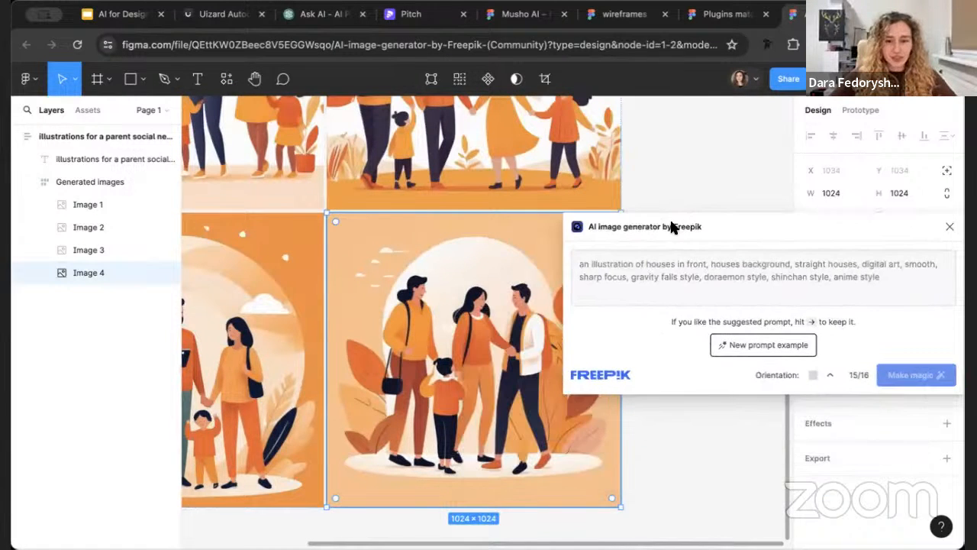
View all four generated illustrations as a whole, close the Freepik generator and clear the selection
{"action": "scroll", "coordinate": [425, 272], "scroll_direction": "down", "scroll_amount": 5}
{"action": "left_click", "coordinate": [376, 159]}
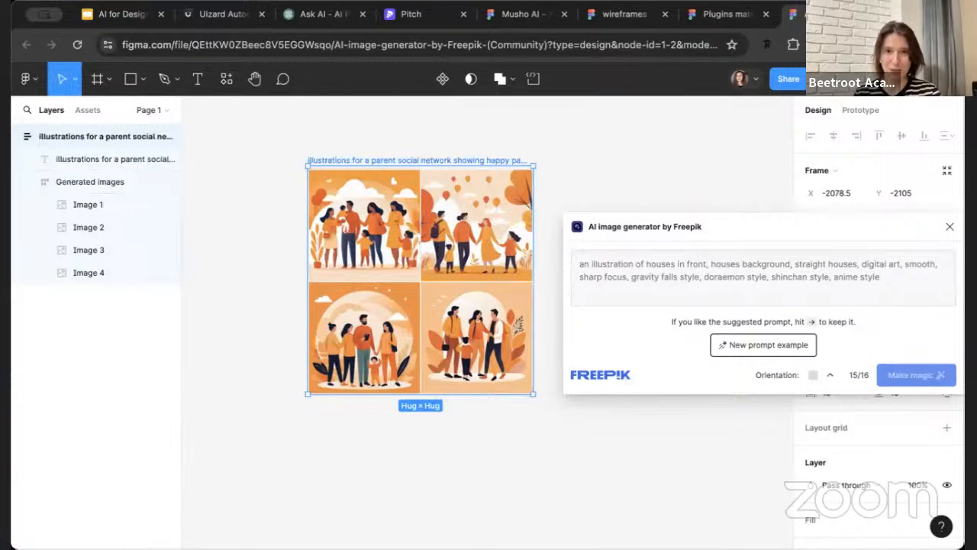
{"action": "left_click", "coordinate": [950, 226]}
{"action": "left_click", "coordinate": [715, 168]}
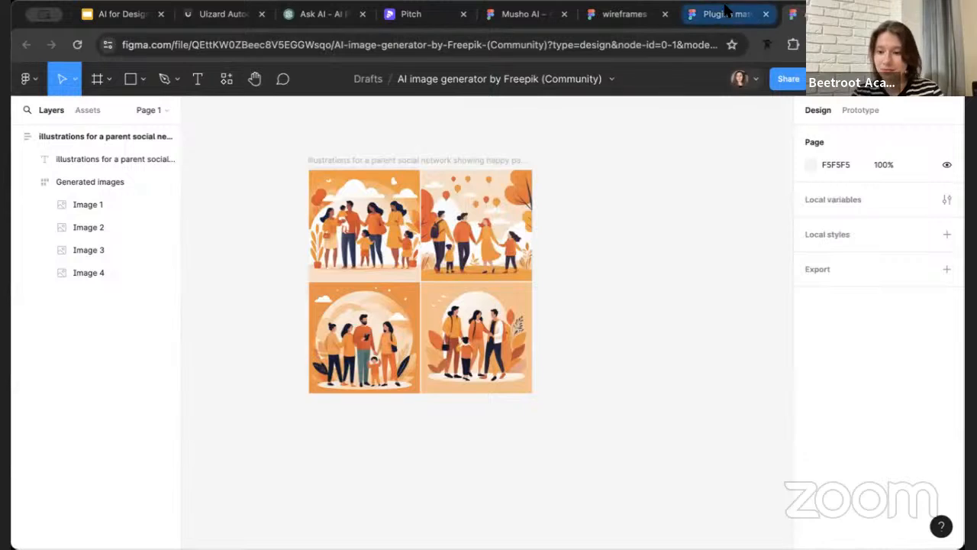
Switch to Pitch and start a new presentation with AI from a prompt
{"action": "left_click", "coordinate": [521, 23]}
{"action": "left_click", "coordinate": [620, 14]}
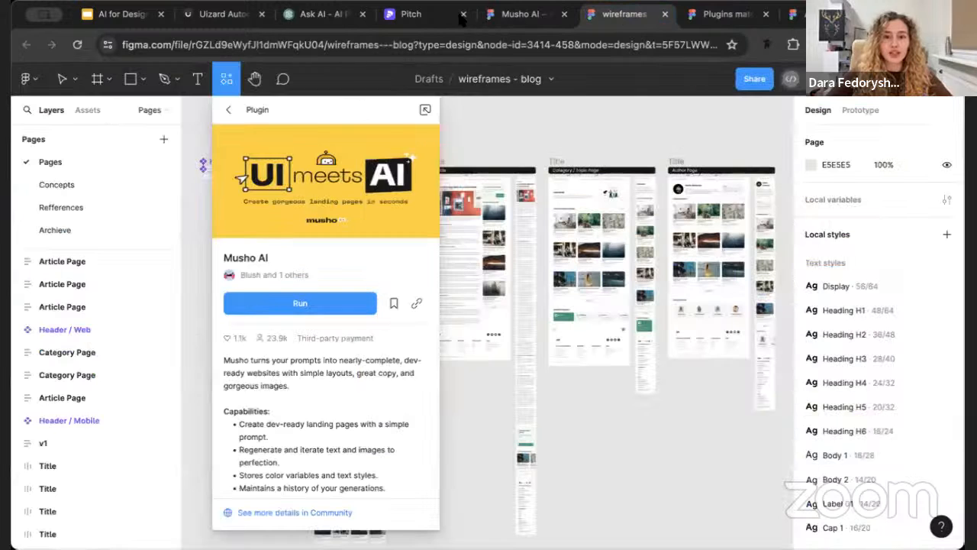
{"action": "left_click", "coordinate": [412, 14]}
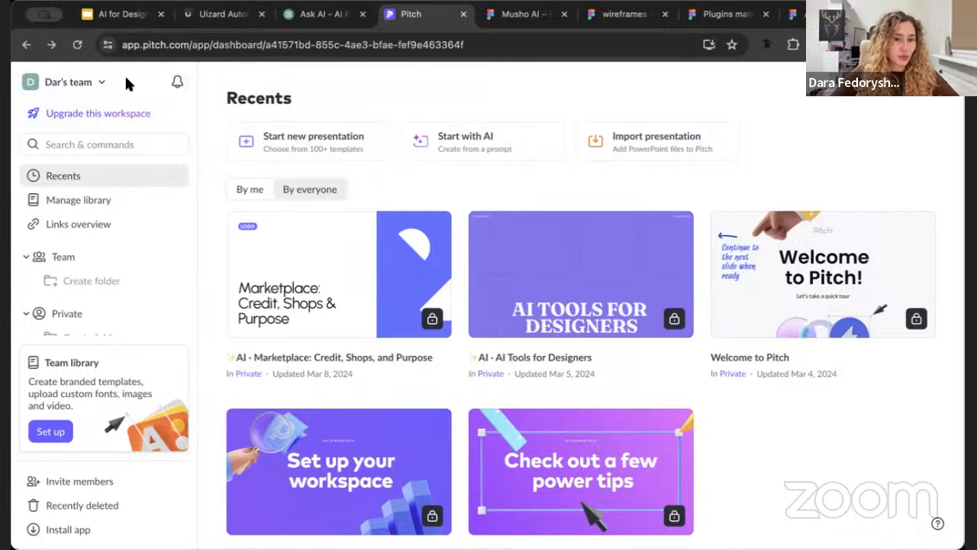
{"action": "left_click", "coordinate": [515, 135]}
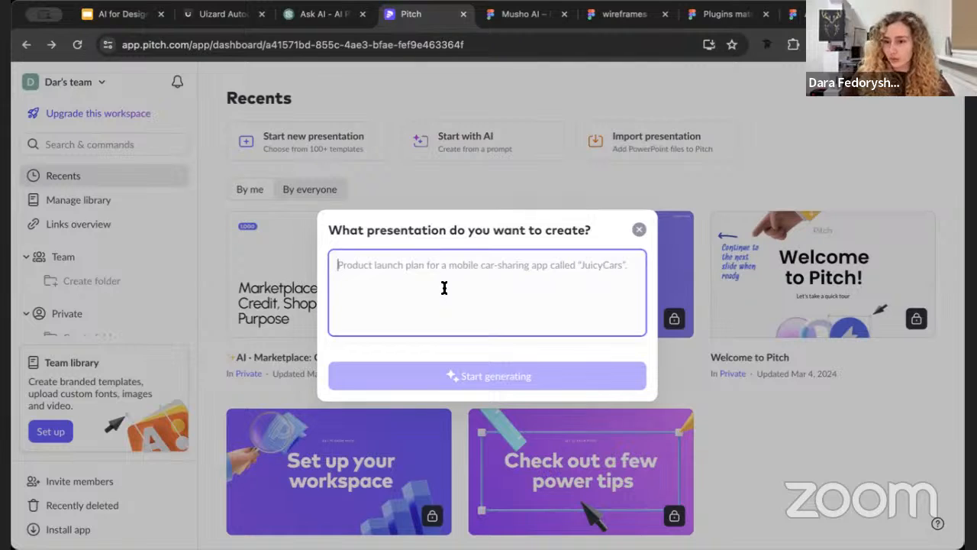
{"action": "type", "text": "Generat"}
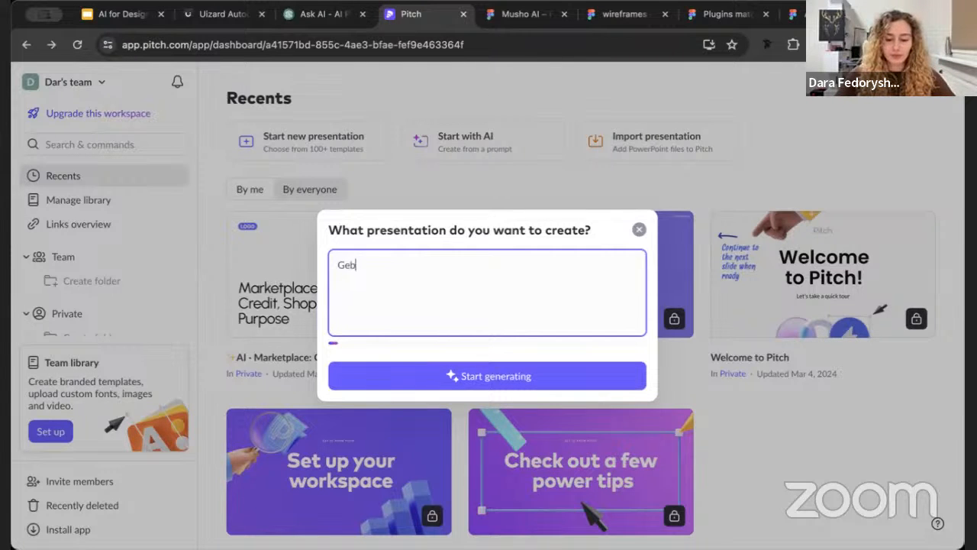
{"action": "type", "text": "e a prese"}
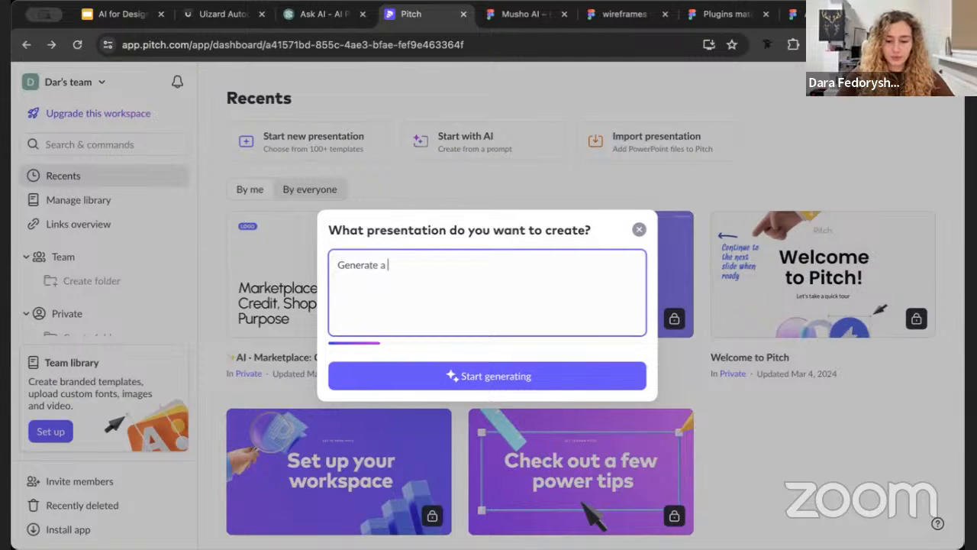
{"action": "key", "text": "BackSpace"}
{"action": "key", "text": "BackSpace"}
{"action": "key", "text": "BackSpace"}
{"action": "key", "text": "BackSpace"}
{"action": "key", "text": "BackSpace"}
{"action": "key", "text": "BackSpace"}
{"action": "key", "text": "BackSpace"}
{"action": "key", "text": "BackSpace"}
{"action": "key", "text": "BackSpace"}
{"action": "key", "text": "BackSpace"}
{"action": "key", "text": "BackSpace"}
{"action": "key", "text": "BackSpace"}
{"action": "key", "text": "BackSpace"}
{"action": "key", "text": "BackSpace"}
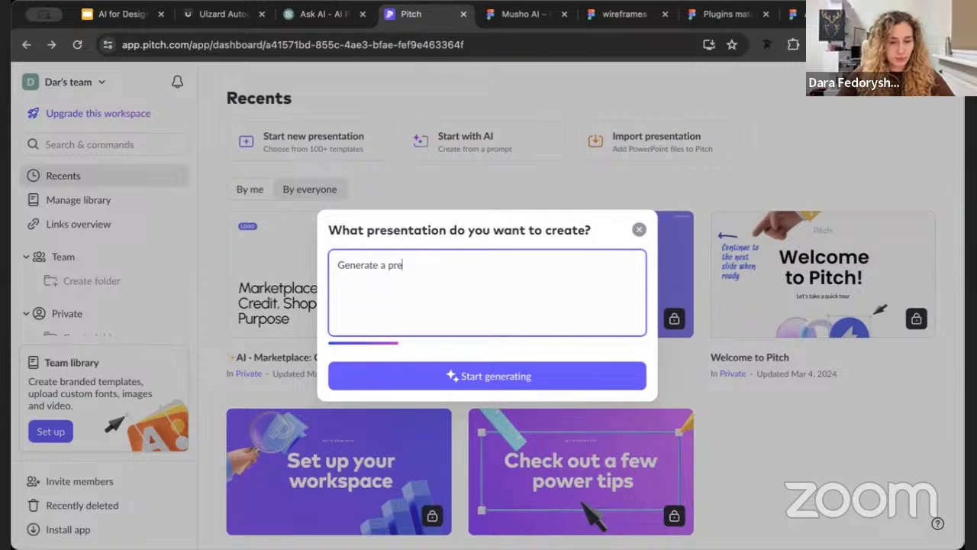
{"action": "key", "text": "BackSpace"}
{"action": "key", "text": "BackSpace"}
Write "Presentation about" on the prompt's first line, with "for" on its own second line
{"action": "type", "text": "P"}
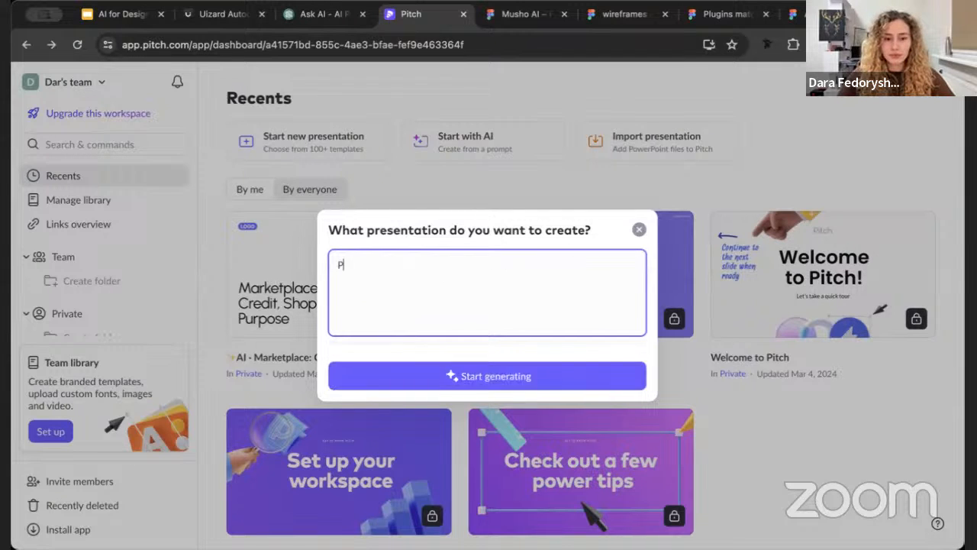
{"action": "type", "text": "resentation for"}
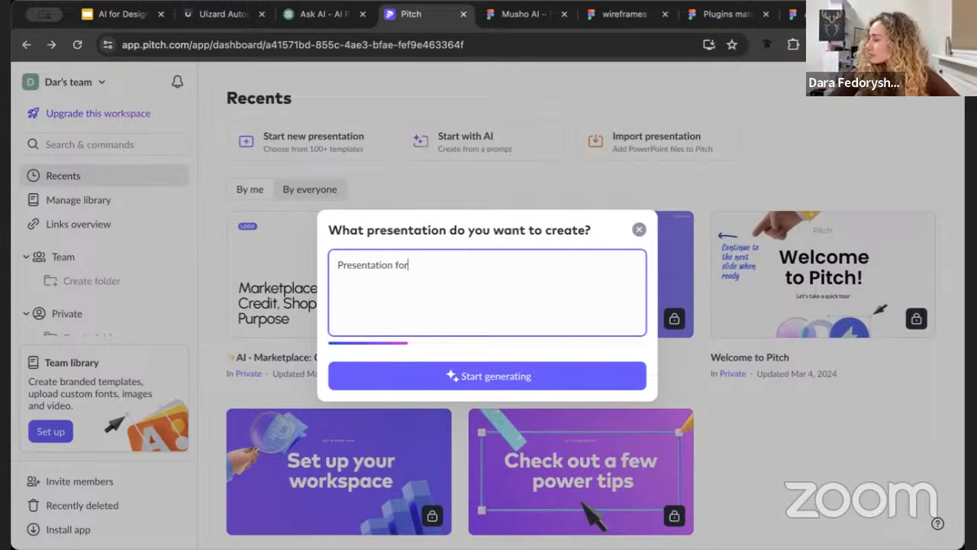
{"action": "key", "text": "Left"}
{"action": "key", "text": "Left"}
{"action": "key", "text": "Left"}
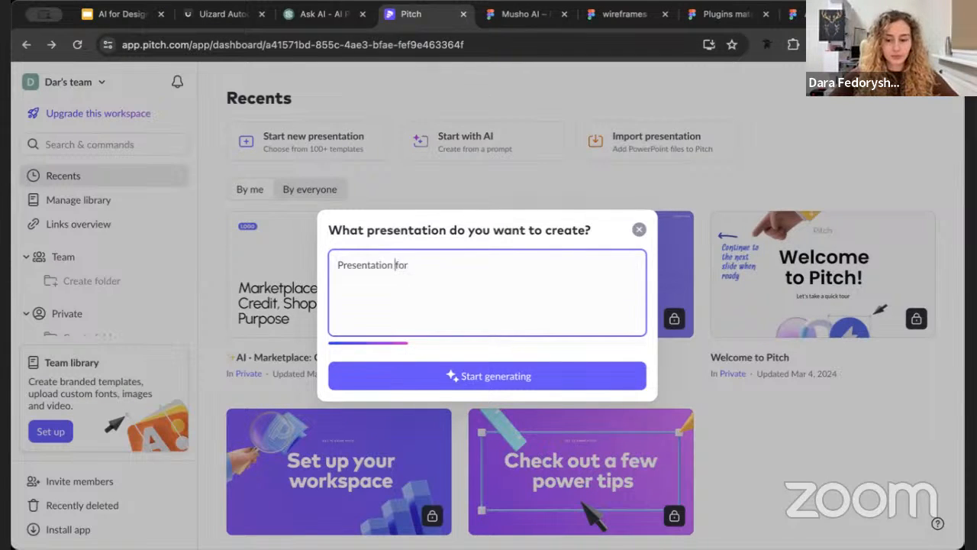
{"action": "key", "text": "Return"}
{"action": "type", "text": "about"}
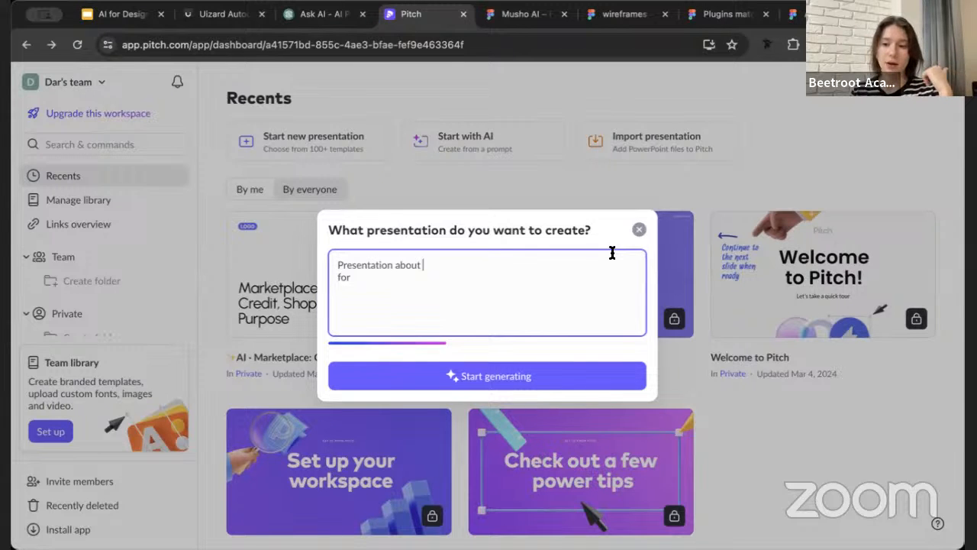
Complete the prompt's second line so it reads "for parenting social app"
{"action": "left_click", "coordinate": [473, 272]}
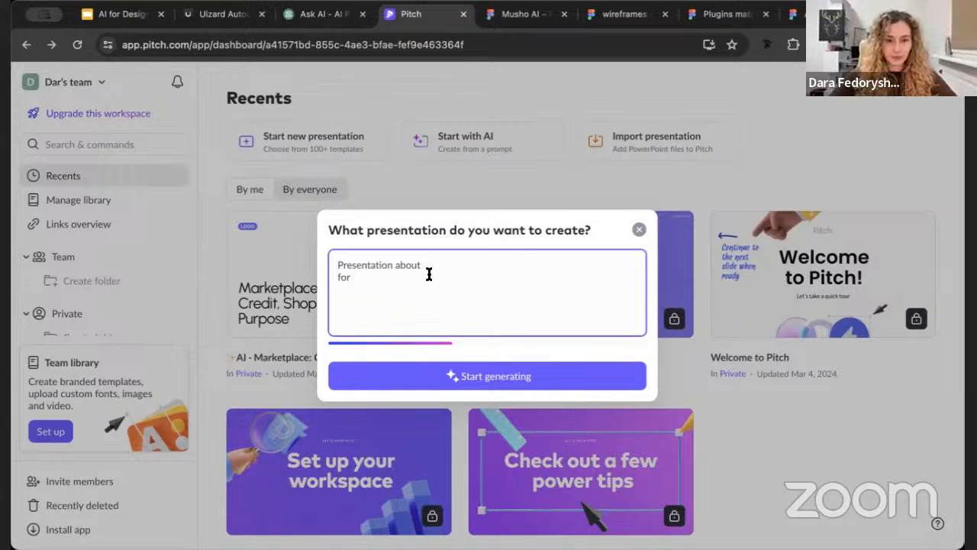
{"action": "type", "text": "p"}
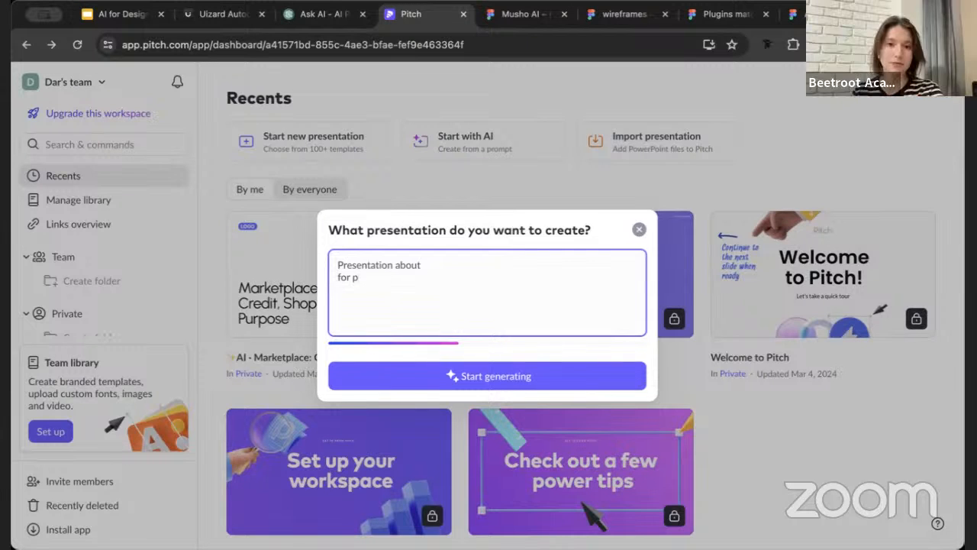
{"action": "type", "text": "arent soc"}
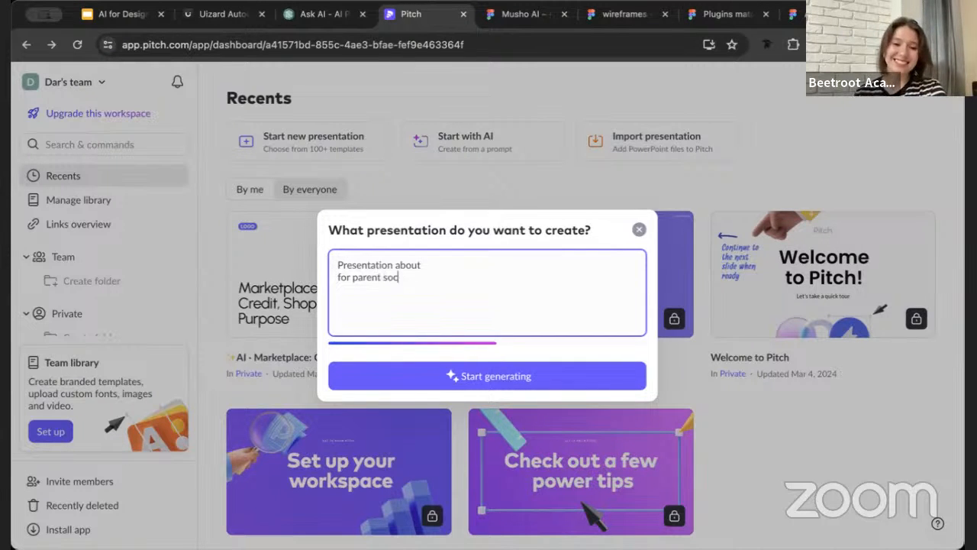
{"action": "type", "text": "ial app"}
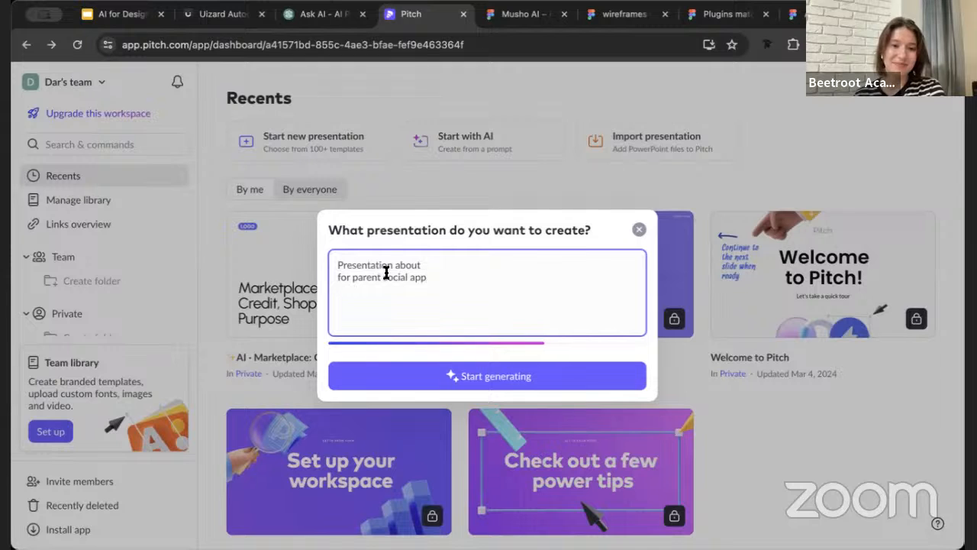
{"action": "key", "text": "super+Up"}
{"action": "left_click", "coordinate": [390, 276]}
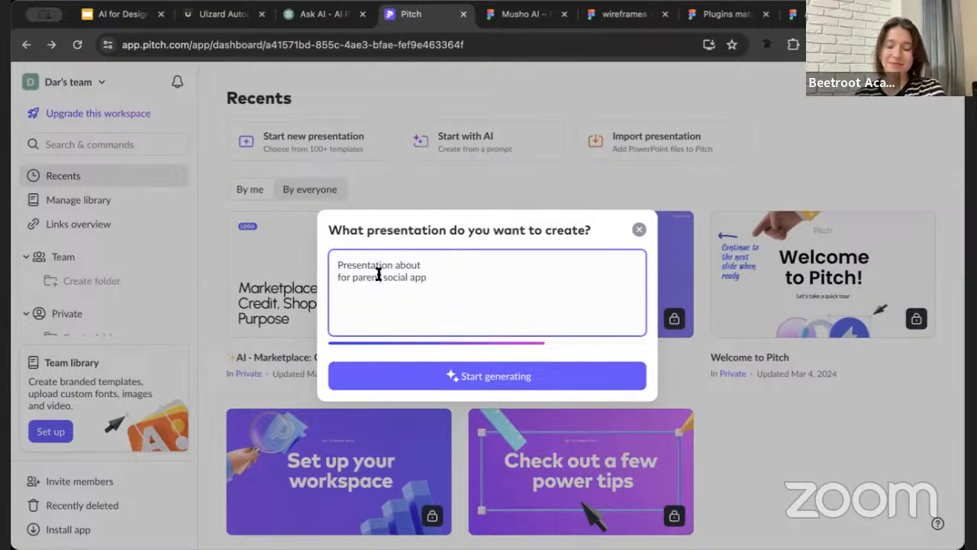
{"action": "type", "text": "ing"}
Copy "parenting social app" from the second line and paste it after "Presentation about" on the first line
{"action": "left_click", "coordinate": [456, 262]}
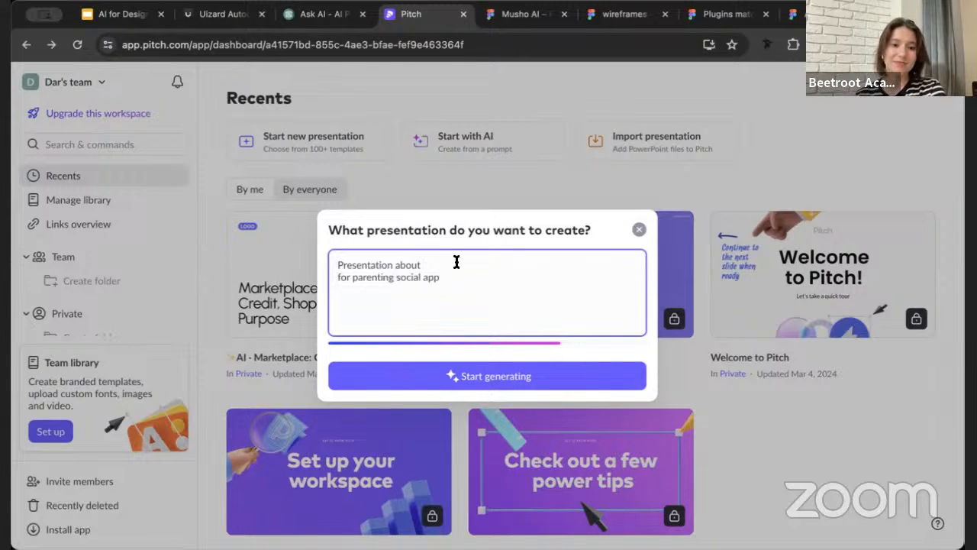
{"action": "key", "text": "BackSpace"}
{"action": "key", "text": "BackSpace"}
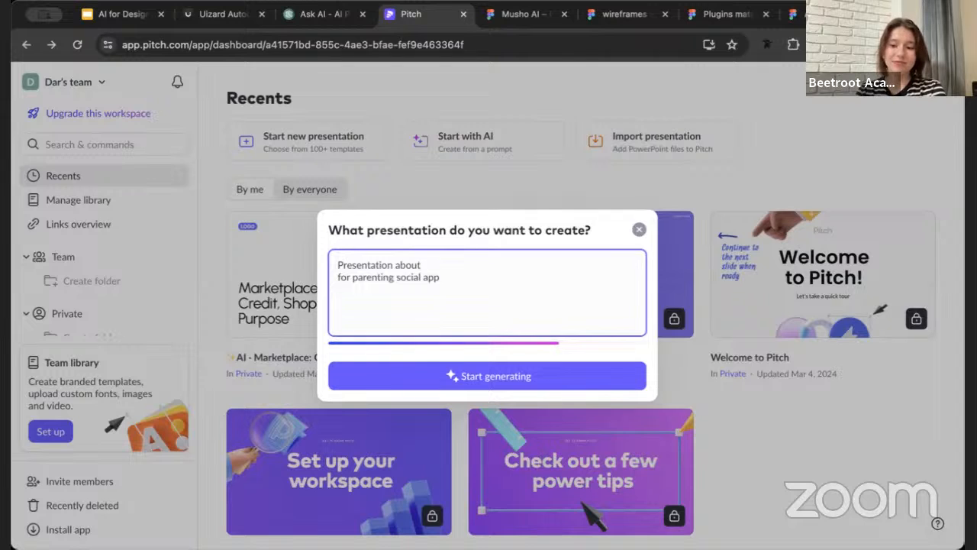
{"action": "left_click", "coordinate": [452, 279]}
{"action": "left_click", "coordinate": [421, 266]}
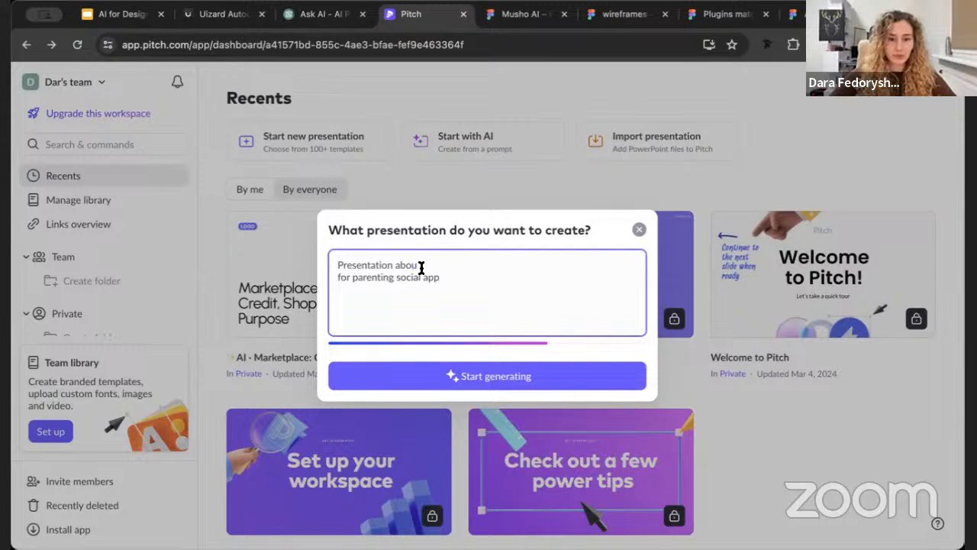
{"action": "type", "text": "t"}
{"action": "left_click_drag", "start_coordinate": [438, 277], "coordinate": [349, 277]}
{"action": "key", "text": "ctrl+c"}
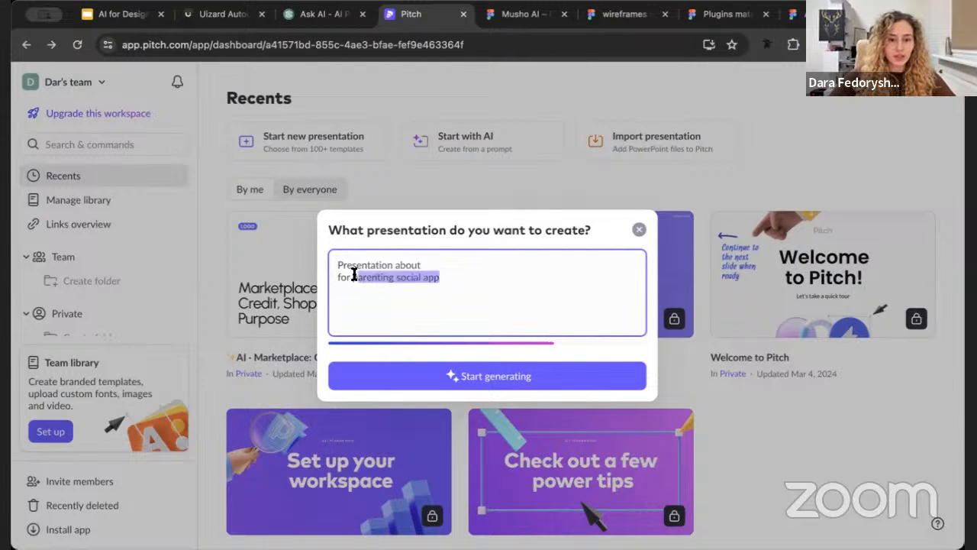
{"action": "left_click", "coordinate": [443, 261]}
{"action": "key", "text": "ctrl+v"}
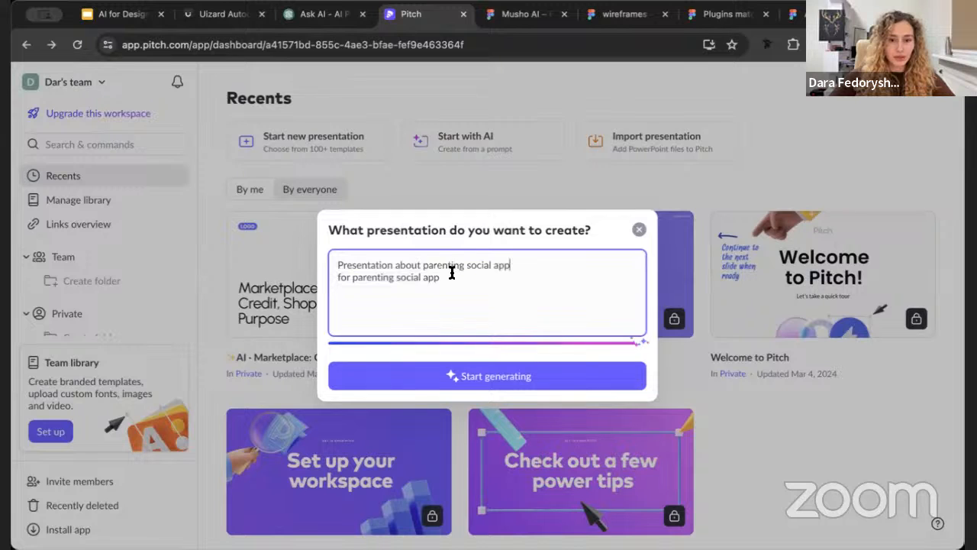
Change the prompt's second line to "for client and key audience" and start generating the presentation
{"action": "left_click_drag", "start_coordinate": [441, 278], "coordinate": [349, 271]}
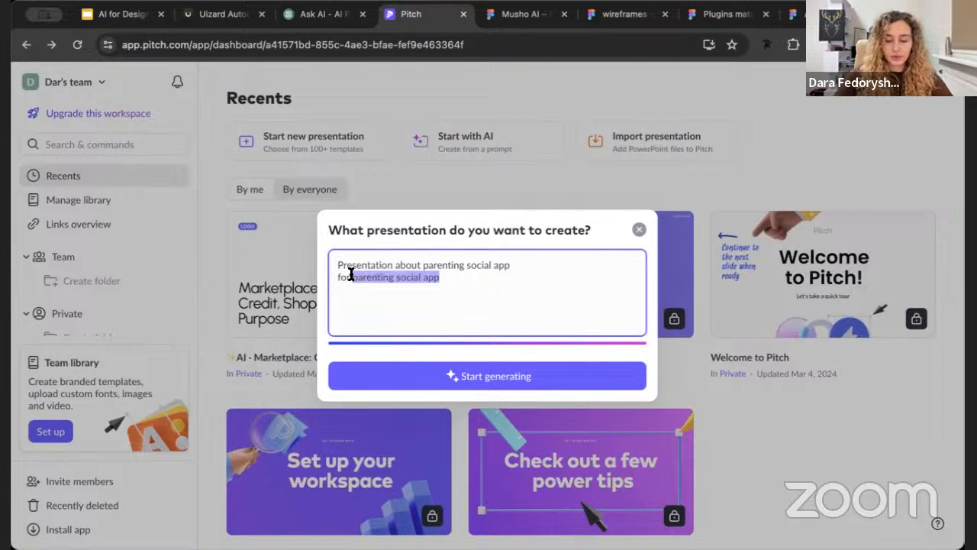
{"action": "key", "text": "BackSpace"}
{"action": "type", "text": "clie"}
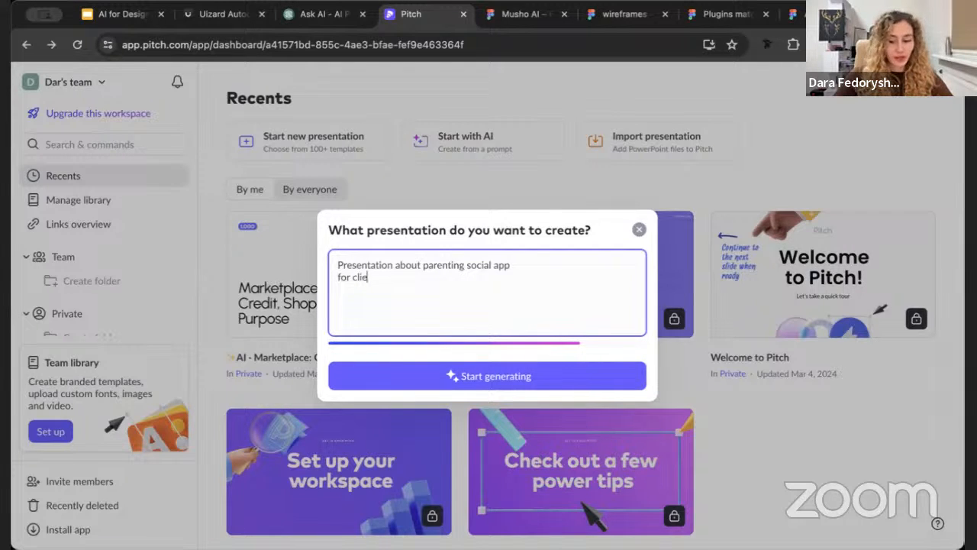
{"action": "key", "text": "BackSpace"}
{"action": "key", "text": "BackSpace"}
{"action": "key", "text": "BackSpace"}
{"action": "key", "text": "BackSpace"}
{"action": "type", "text": "c"}
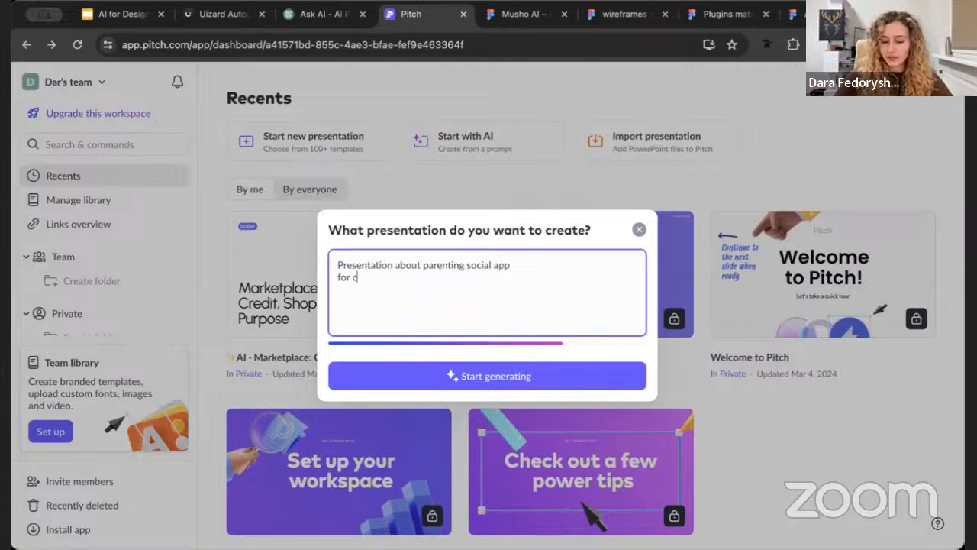
{"action": "type", "text": "lient"}
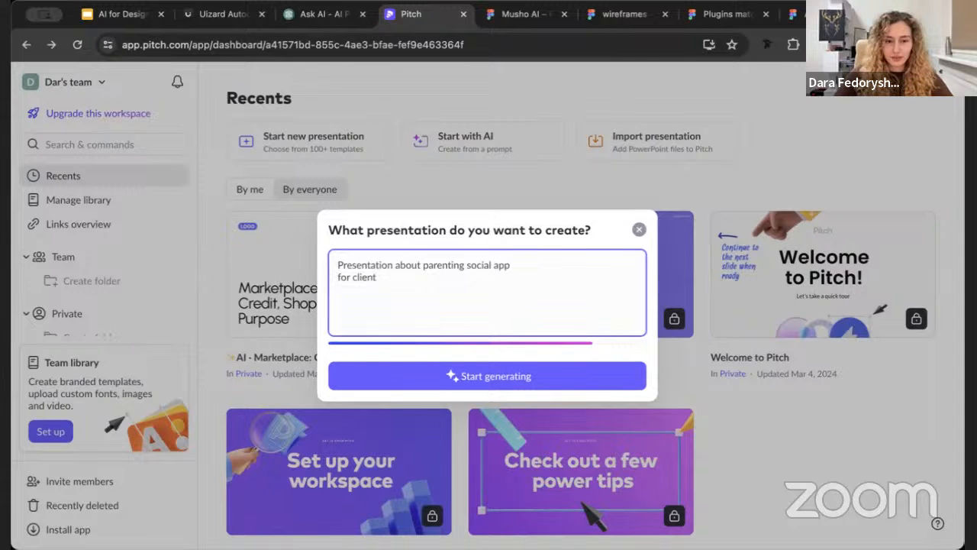
{"action": "type", "text": " and ke"}
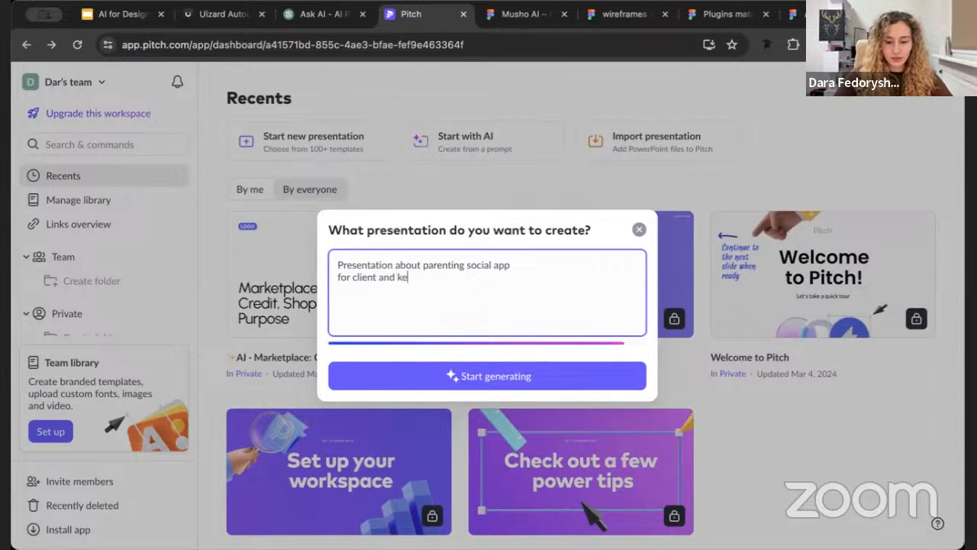
{"action": "type", "text": "y audience"}
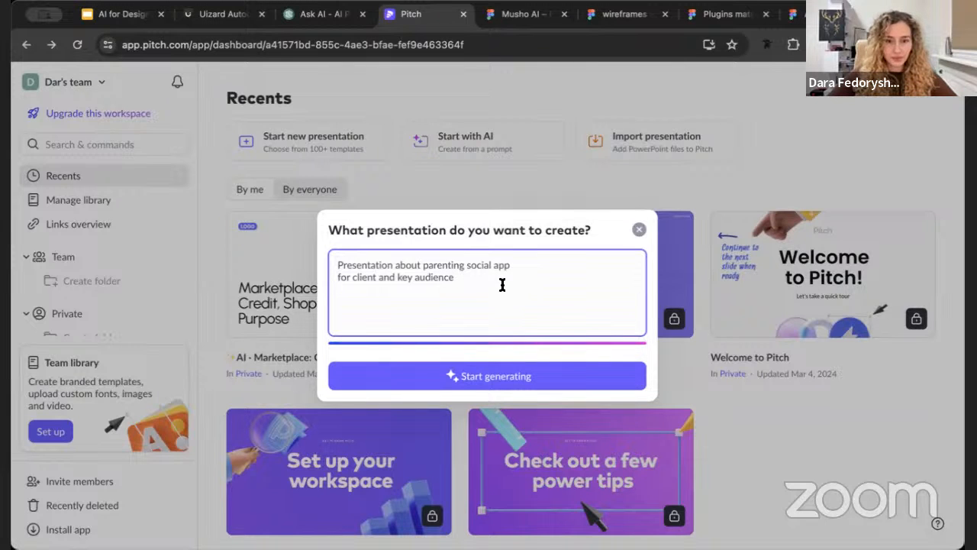
{"action": "key", "text": "Return"}
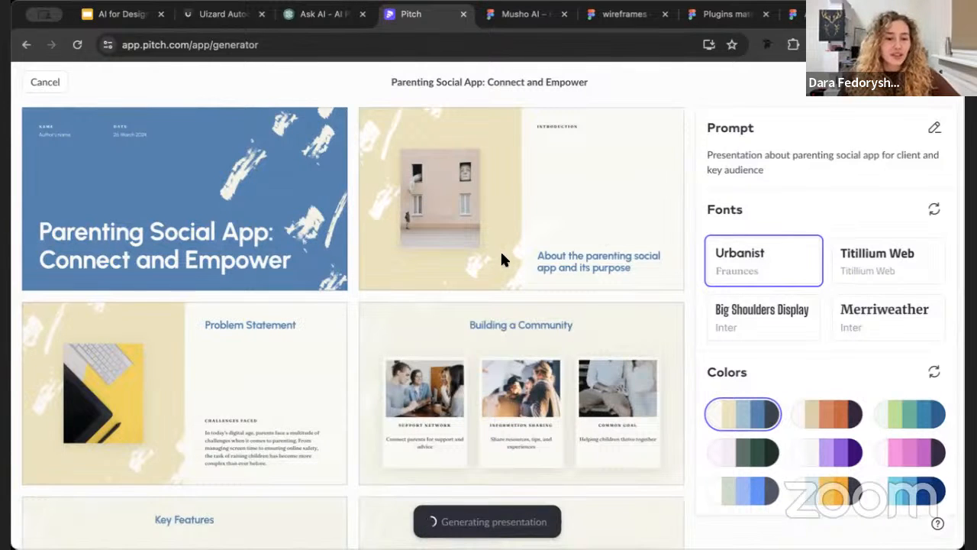
Look through the generated slides, from the title slide down to the strategy and partnerships slides
{"action": "scroll", "coordinate": [501, 258], "scroll_direction": "down", "scroll_amount": 1}
{"action": "scroll", "coordinate": [500, 257], "scroll_direction": "up", "scroll_amount": 1}
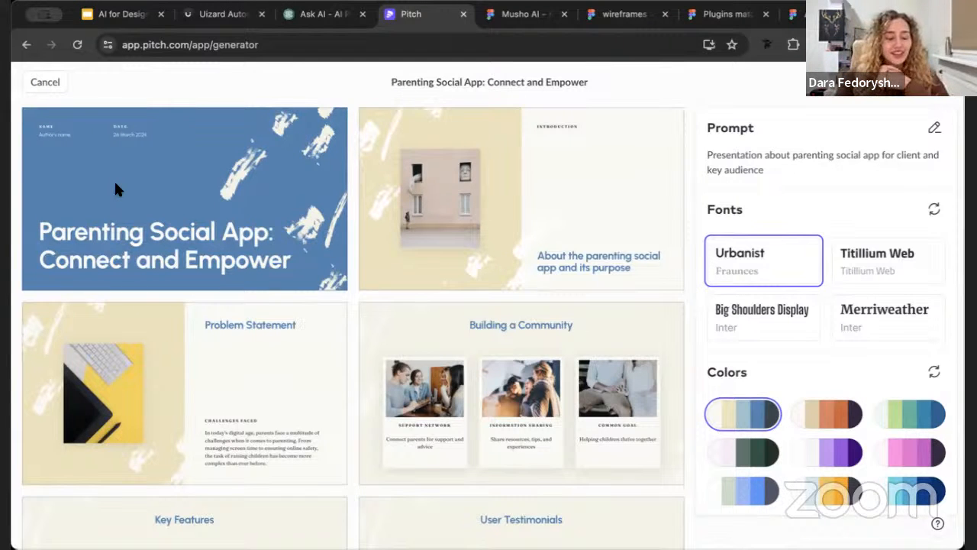
{"action": "scroll", "coordinate": [114, 189], "scroll_direction": "down", "scroll_amount": 4}
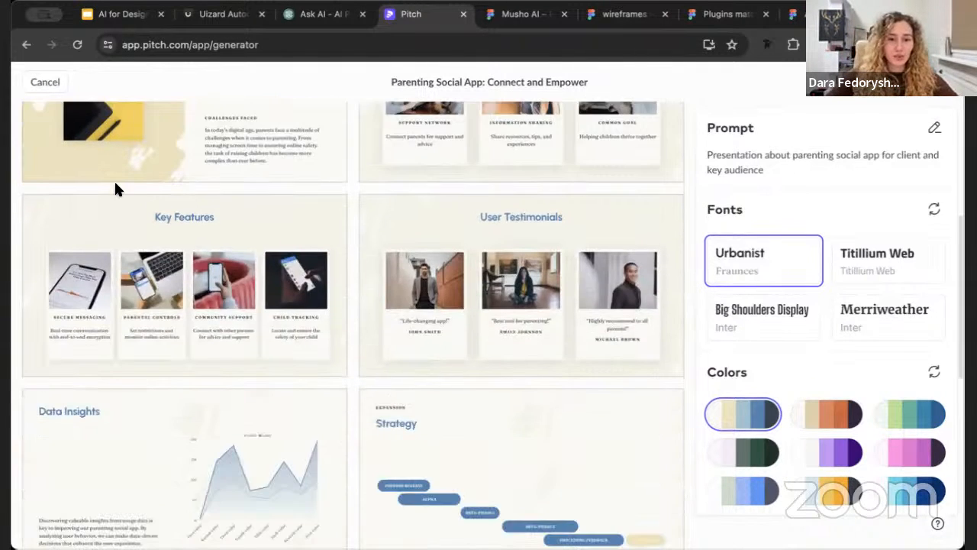
{"action": "scroll", "coordinate": [319, 460], "scroll_direction": "up", "scroll_amount": 4}
{"action": "scroll", "coordinate": [318, 461], "scroll_direction": "down", "scroll_amount": 5}
{"action": "scroll", "coordinate": [316, 457], "scroll_direction": "down", "scroll_amount": 1}
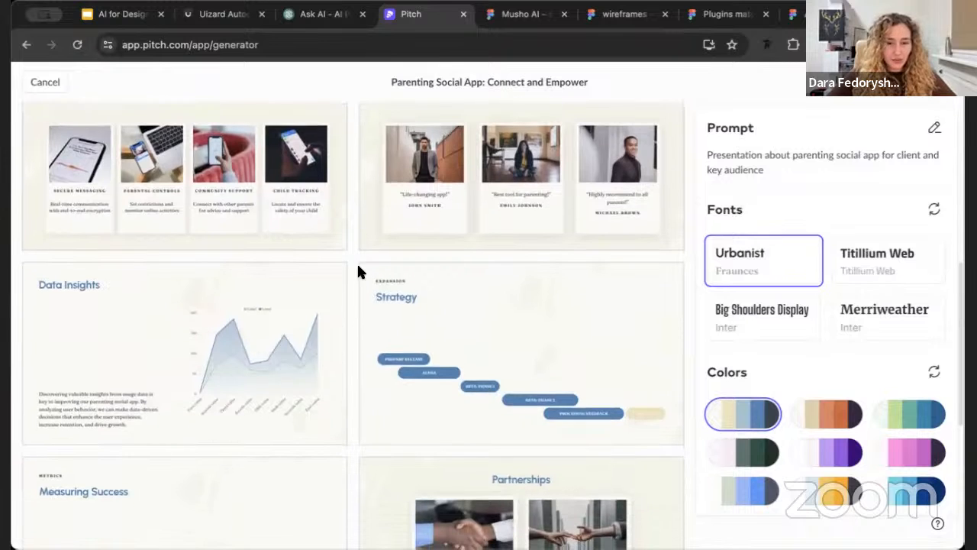
{"action": "scroll", "coordinate": [554, 290], "scroll_direction": "up", "scroll_amount": 2}
{"action": "scroll", "coordinate": [554, 290], "scroll_direction": "up", "scroll_amount": 5}
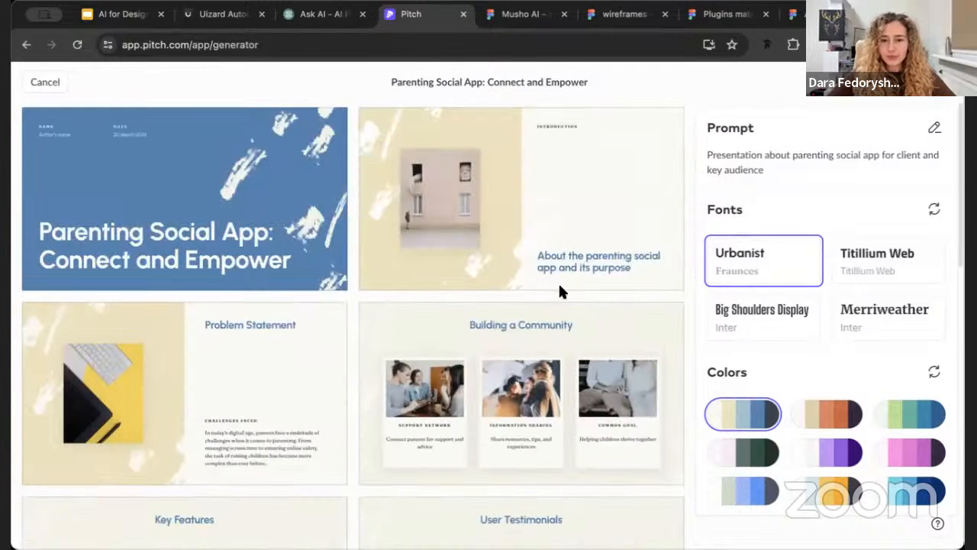
Try the Titillium Web, Big Shoulders Display and Merriweather font pairings on the generated slides
{"action": "left_click", "coordinate": [860, 259]}
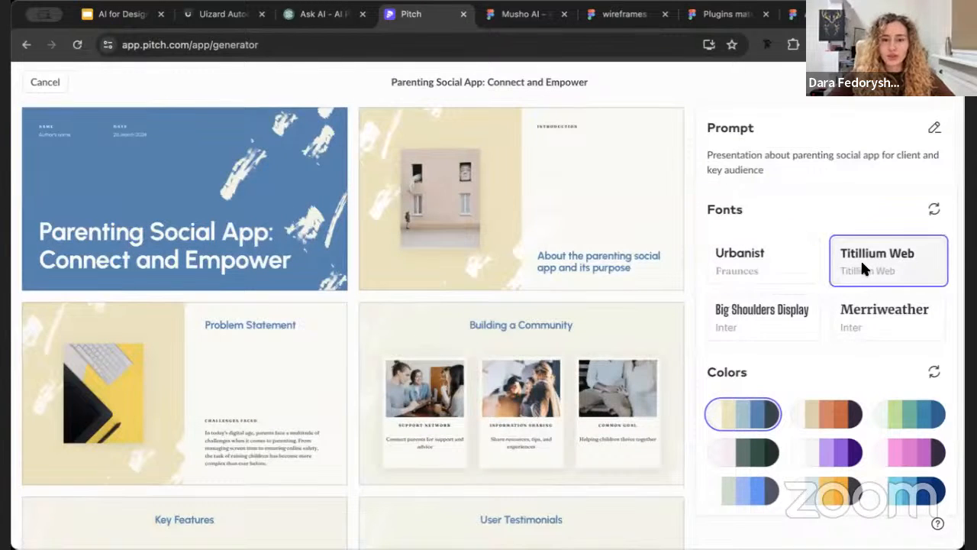
{"action": "left_click", "coordinate": [863, 313]}
{"action": "left_click", "coordinate": [762, 314]}
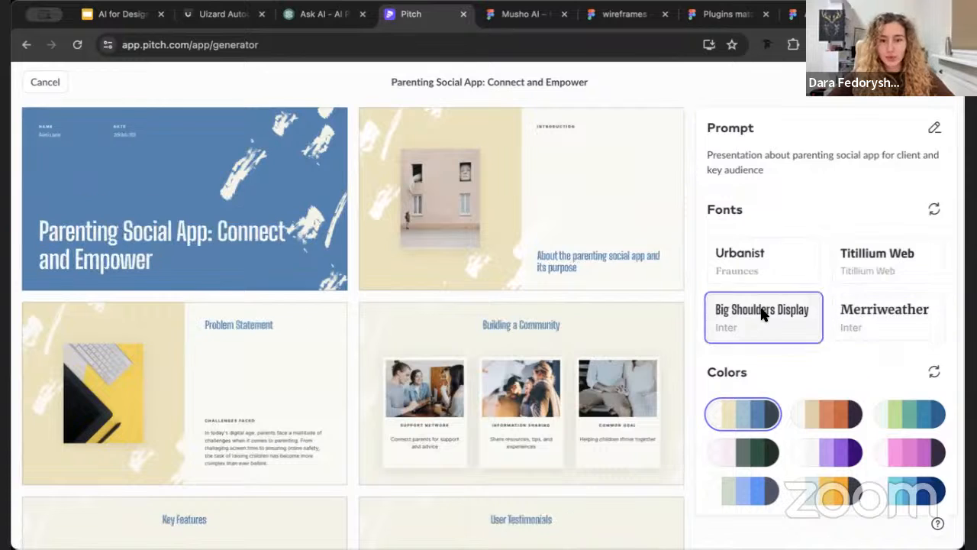
{"action": "left_click", "coordinate": [873, 329]}
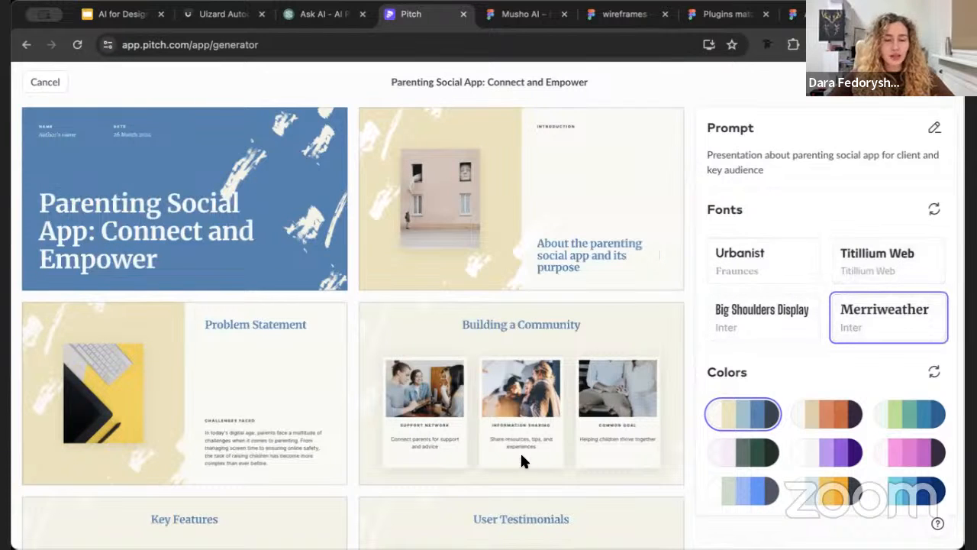
Load new font suggestions and try the Rubik, IBM Plex Serif and Cabinet Grotesk pairings
{"action": "left_click", "coordinate": [937, 207]}
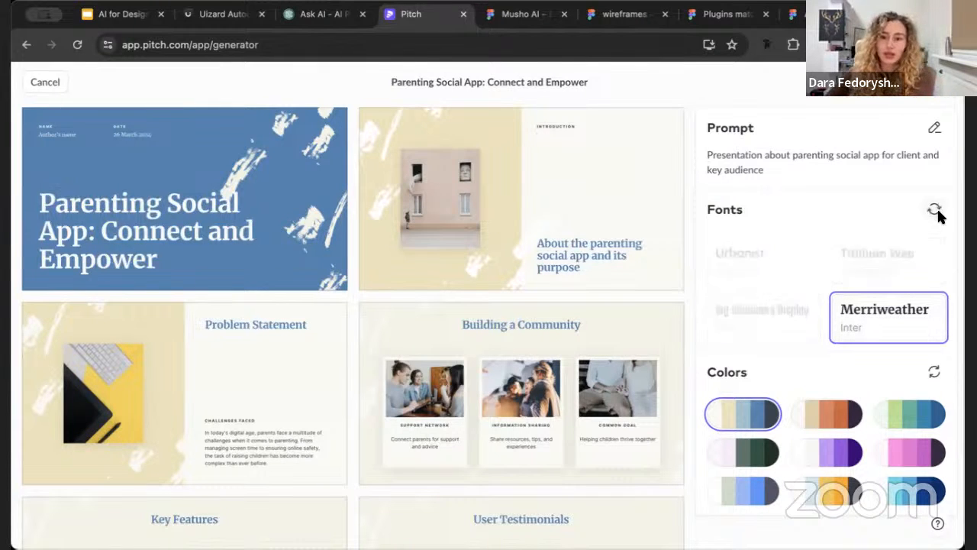
{"action": "left_click", "coordinate": [747, 324]}
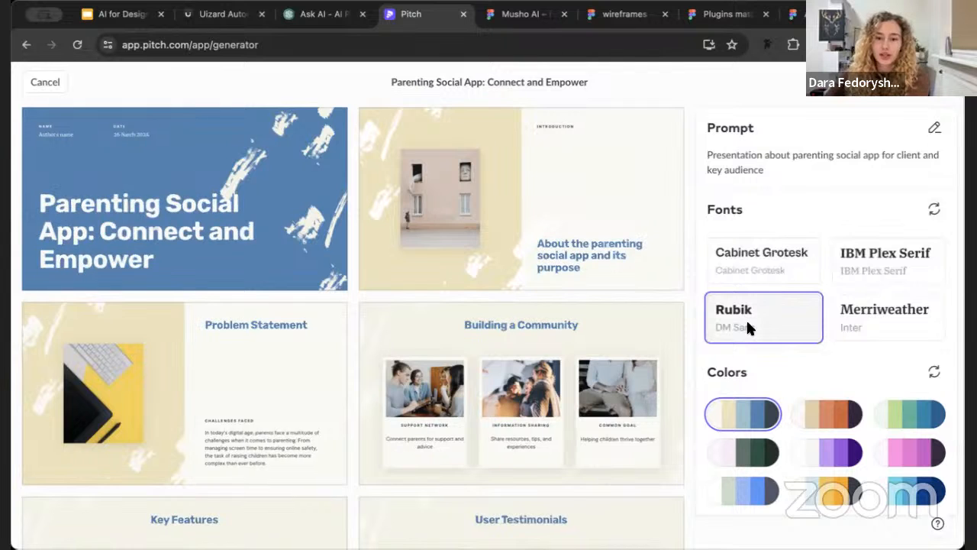
{"action": "left_click", "coordinate": [850, 275]}
{"action": "left_click", "coordinate": [766, 264]}
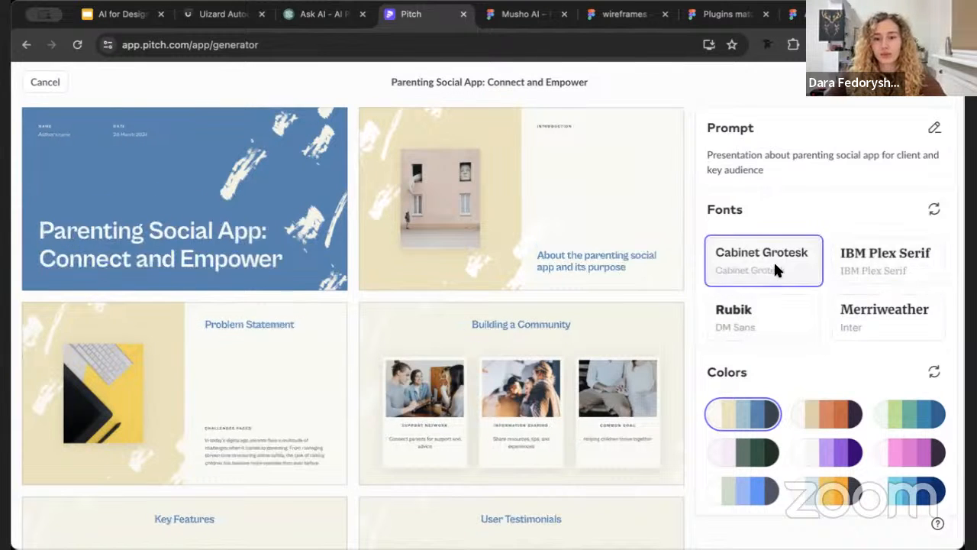
Refresh the font suggestions, apply the Syne pairing, and switch the slides to the beige-and-orange color palette
{"action": "left_click", "coordinate": [934, 211]}
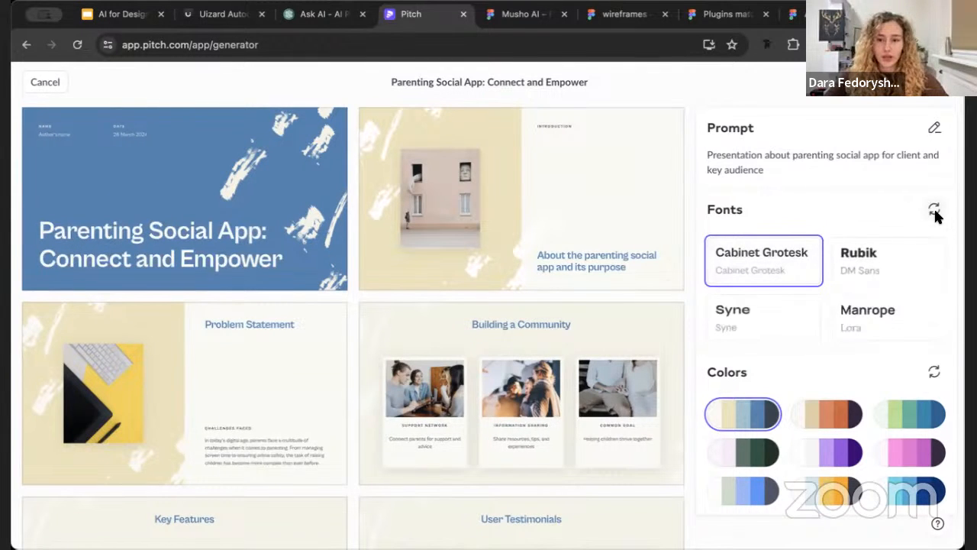
{"action": "left_click", "coordinate": [892, 255]}
{"action": "left_click", "coordinate": [749, 336]}
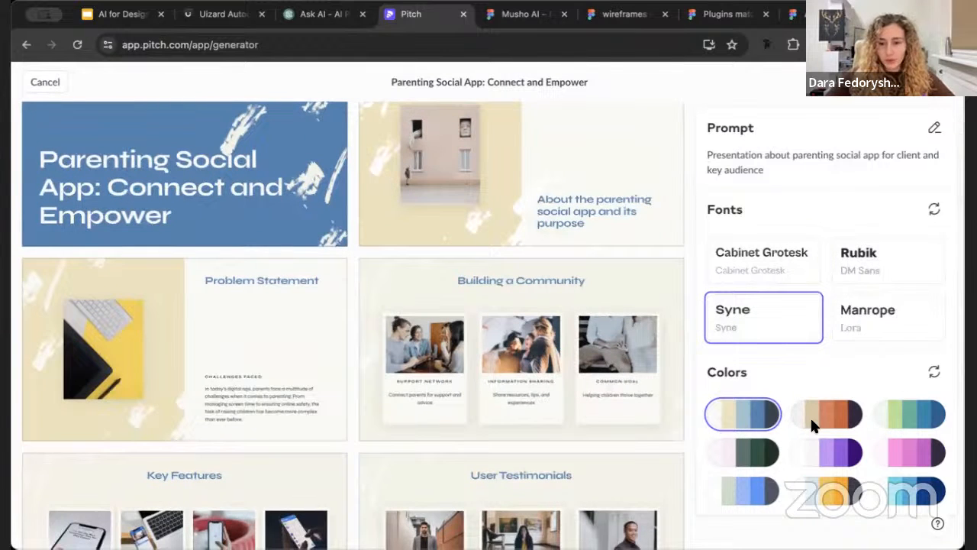
{"action": "left_click", "coordinate": [816, 413]}
{"action": "scroll", "coordinate": [486, 365], "scroll_direction": "up", "scroll_amount": 1}
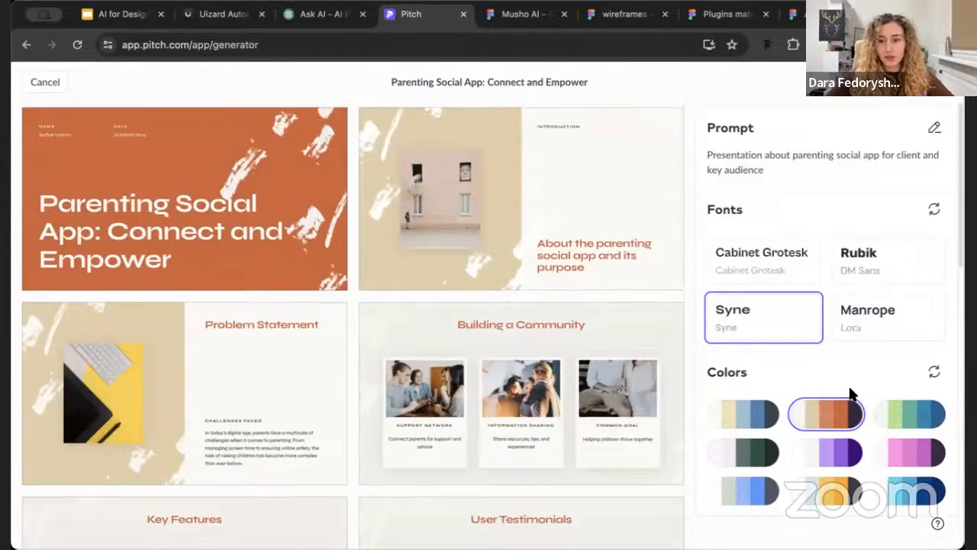
Shuffle the suggested color palettes three times, try the beige-and-blue one, and return to the beige-and-orange palette
{"action": "left_click", "coordinate": [935, 372]}
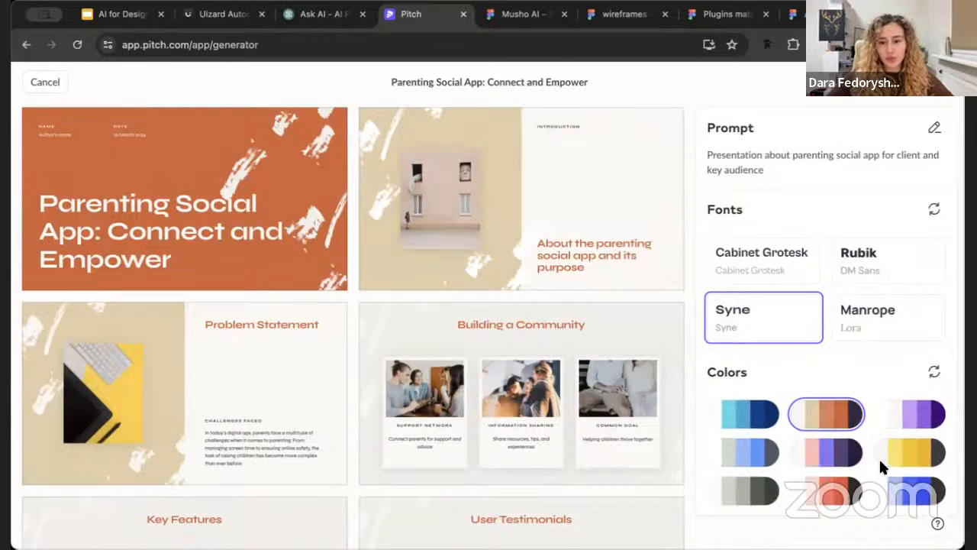
{"action": "left_click", "coordinate": [935, 374]}
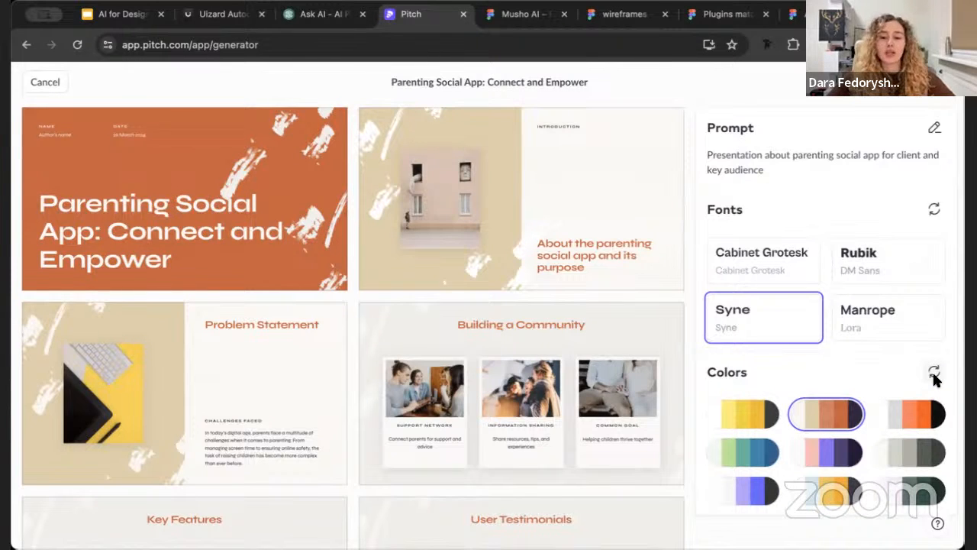
{"action": "left_click", "coordinate": [935, 375]}
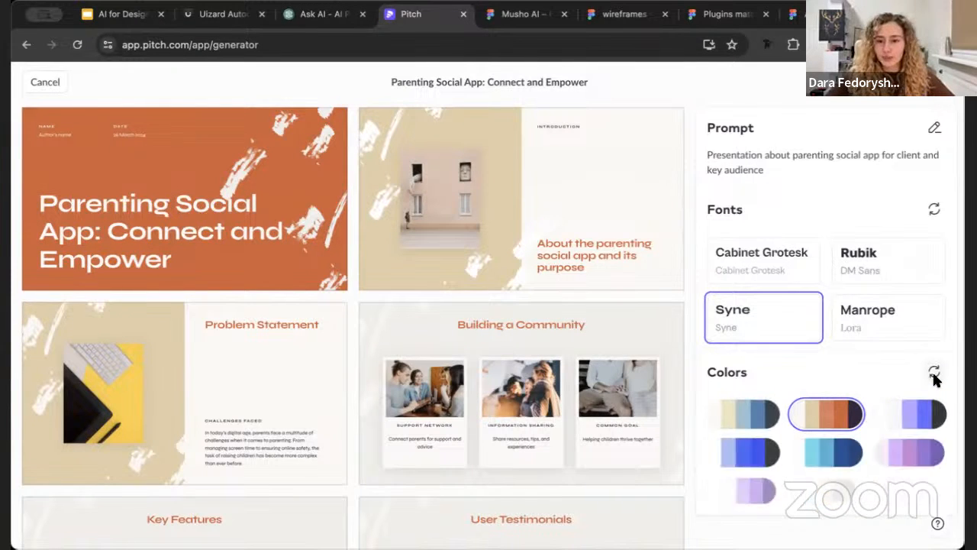
{"action": "left_click", "coordinate": [756, 426]}
{"action": "left_click", "coordinate": [828, 414]}
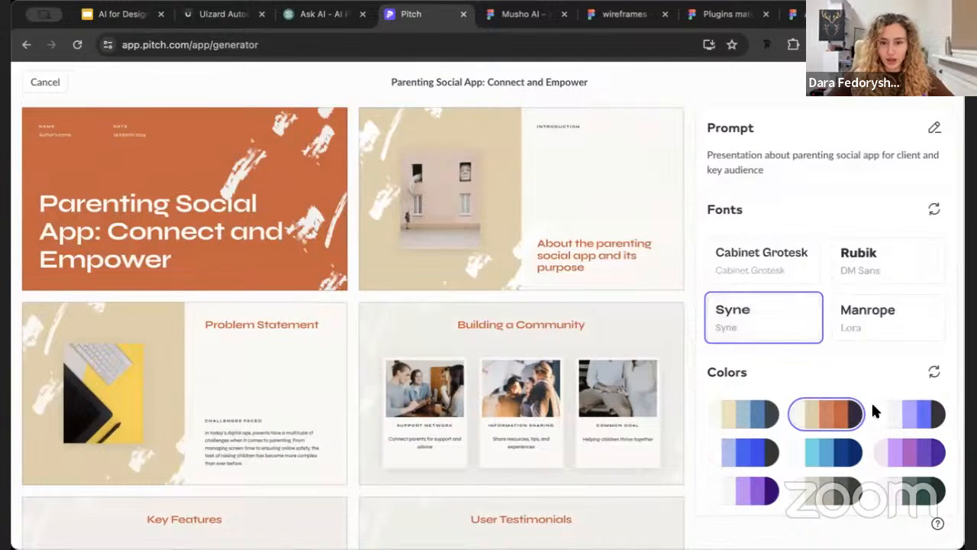
Check the restyled slides and create the presentation from them, opening it in the editor
{"action": "scroll", "coordinate": [496, 411], "scroll_direction": "down", "scroll_amount": 5}
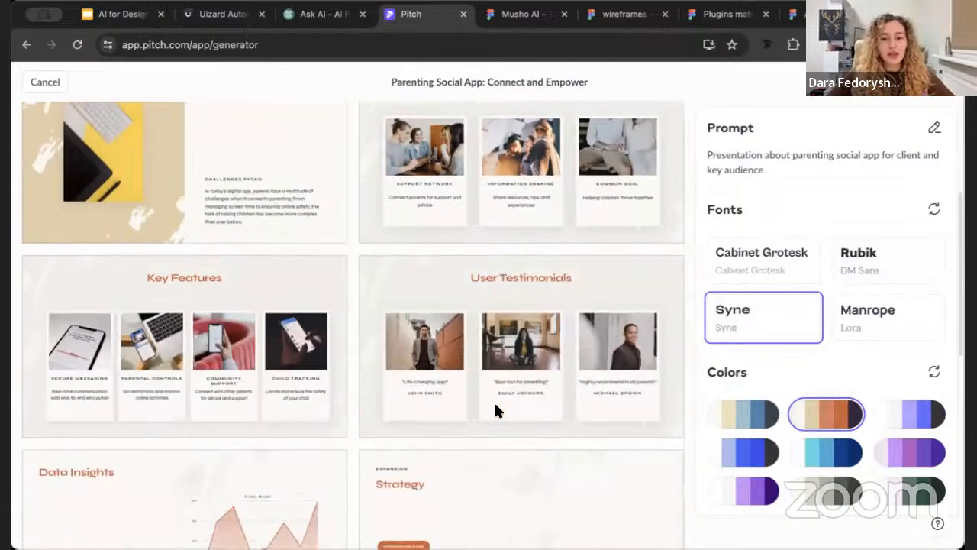
{"action": "scroll", "coordinate": [496, 408], "scroll_direction": "up", "scroll_amount": 5}
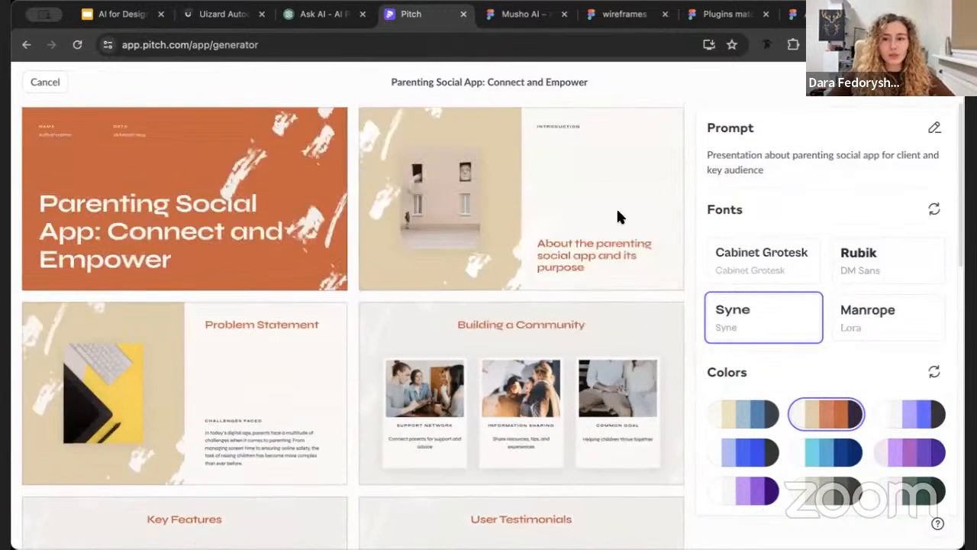
{"action": "left_click", "coordinate": [917, 87]}
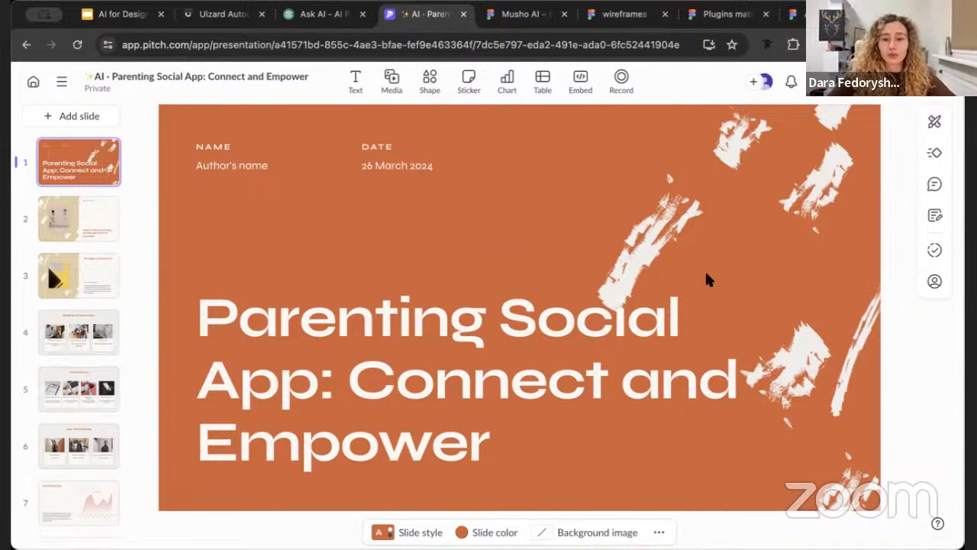
Replace the title slide's brush-stroke graphic with the Unsplash photo of a glass-fronted house
{"action": "left_click", "coordinate": [756, 247]}
{"action": "left_click", "coordinate": [466, 216]}
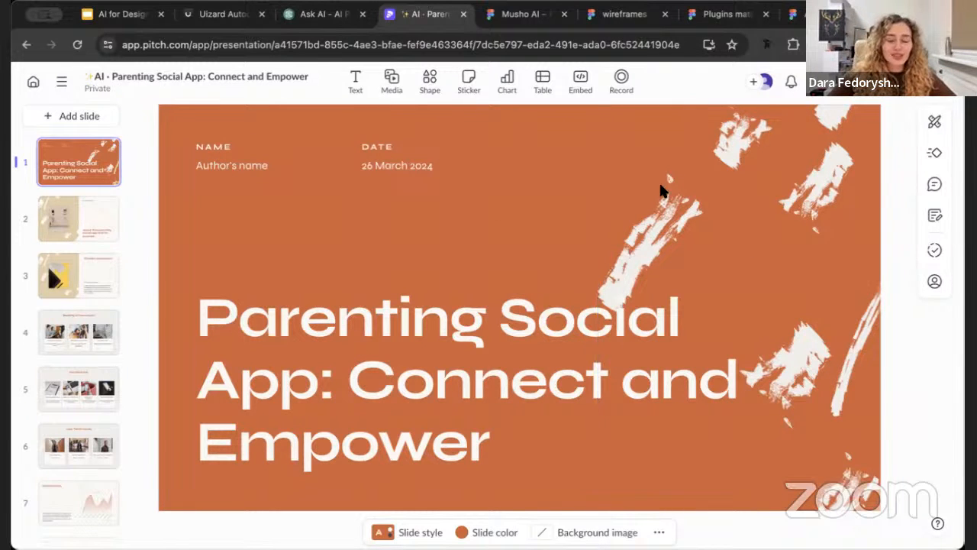
{"action": "left_click", "coordinate": [735, 188]}
{"action": "left_click", "coordinate": [684, 484]}
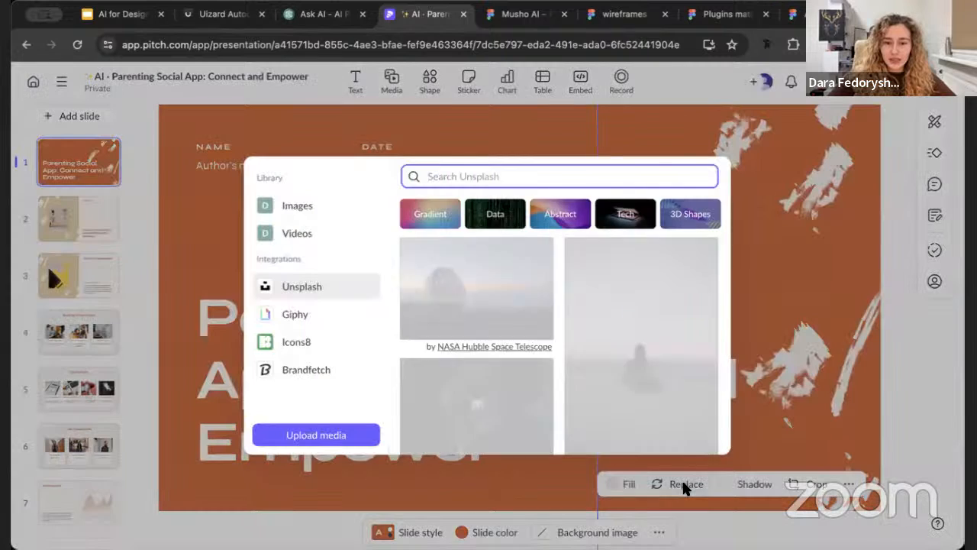
{"action": "left_click", "coordinate": [623, 328]}
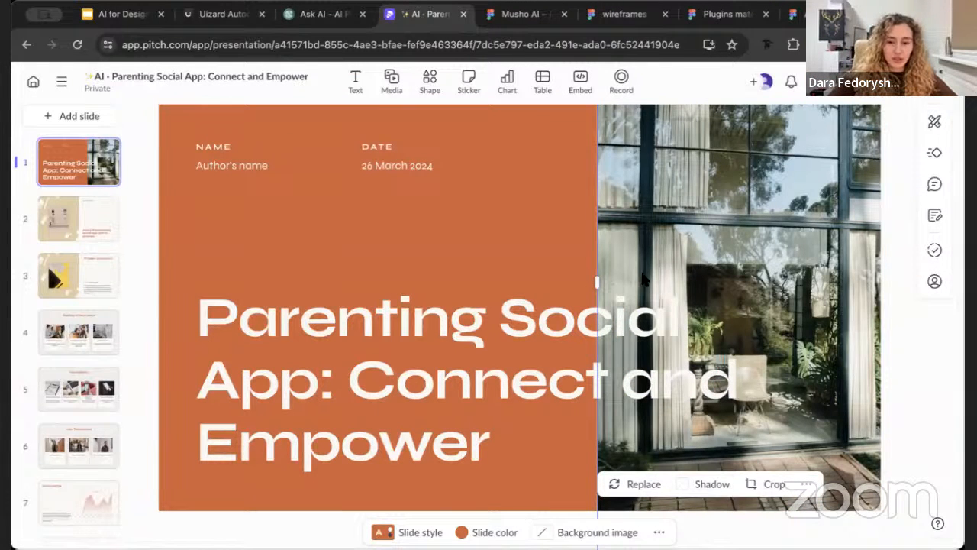
Check the Icons8 and Brandfetch media sources, then replace the title slide's house photo with the Unsplash city skyline photo
{"action": "left_click", "coordinate": [638, 487]}
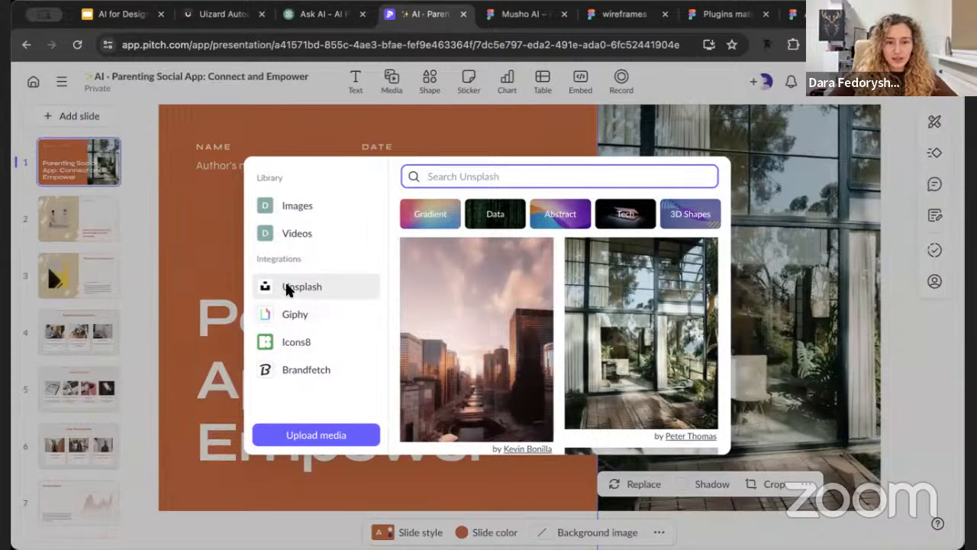
{"action": "left_click", "coordinate": [306, 344]}
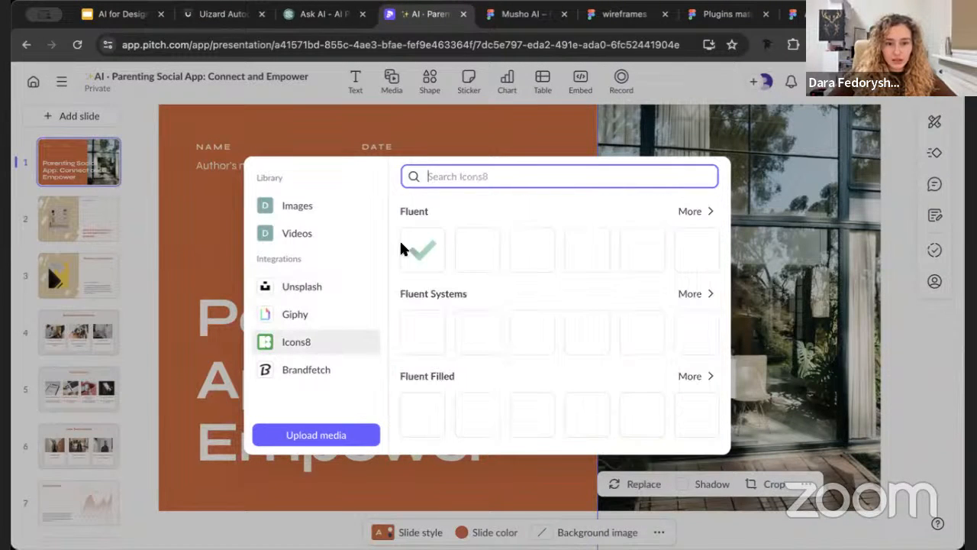
{"action": "left_click", "coordinate": [309, 368]}
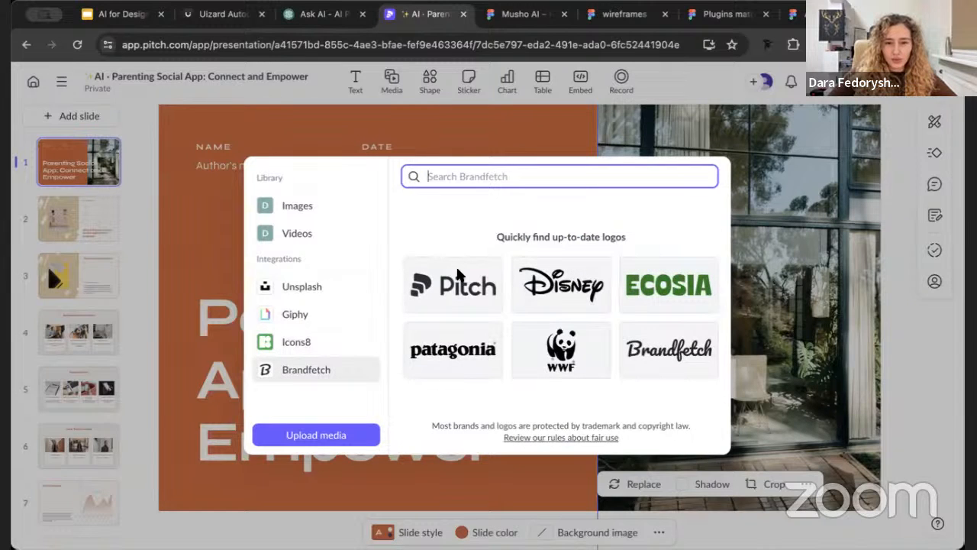
{"action": "left_click", "coordinate": [341, 289]}
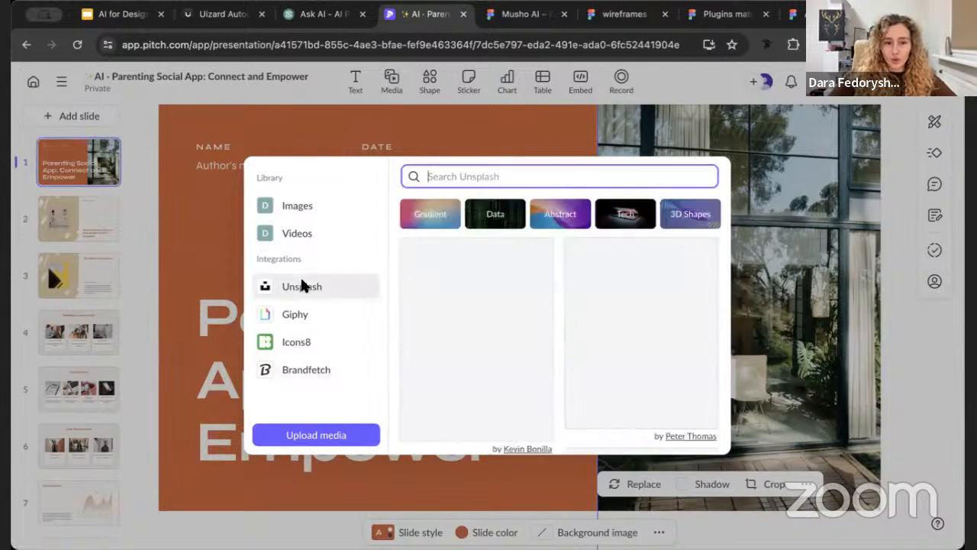
{"action": "left_click", "coordinate": [478, 331]}
{"action": "left_click", "coordinate": [538, 259]}
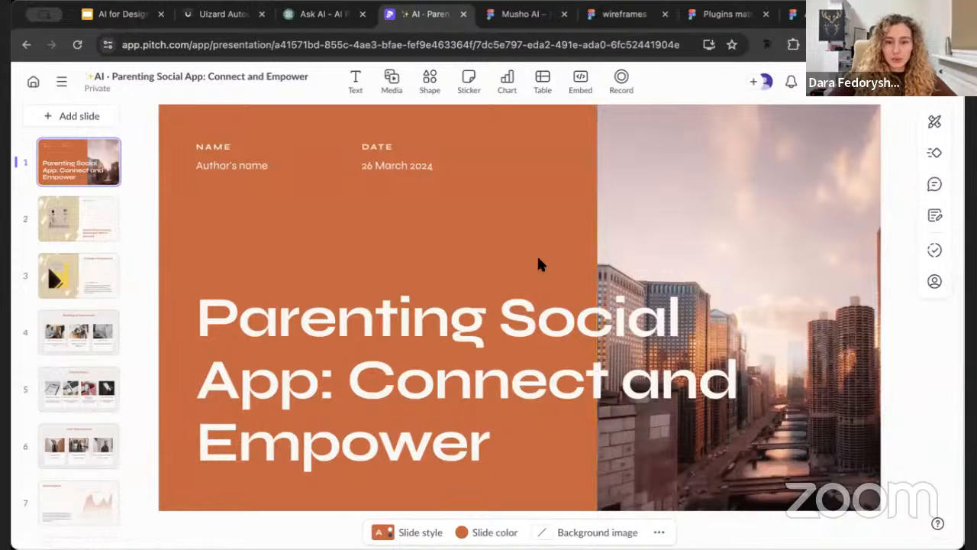
Review the generated slides from the introduction through the problem statement to the expansion strategy slide
{"action": "left_click", "coordinate": [84, 229]}
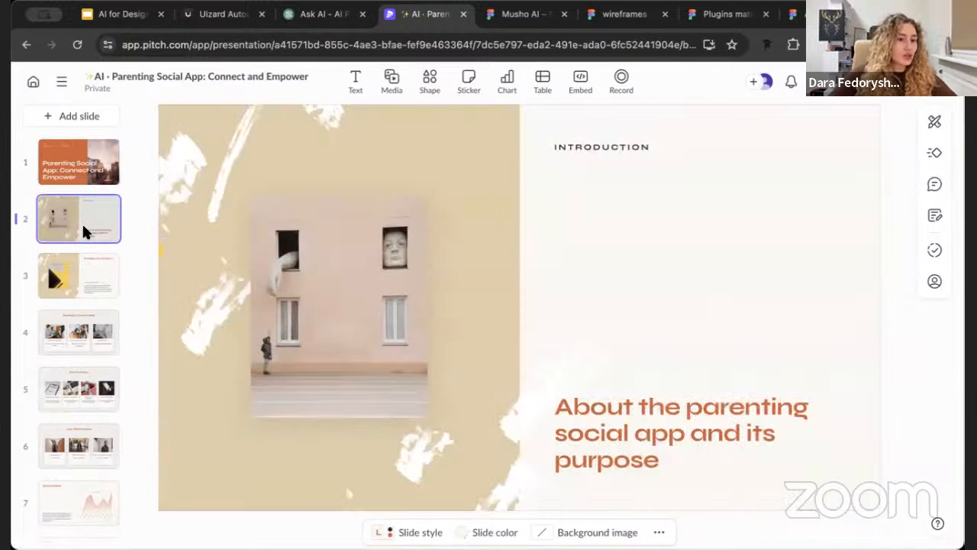
{"action": "left_click", "coordinate": [311, 310]}
{"action": "left_click", "coordinate": [537, 239]}
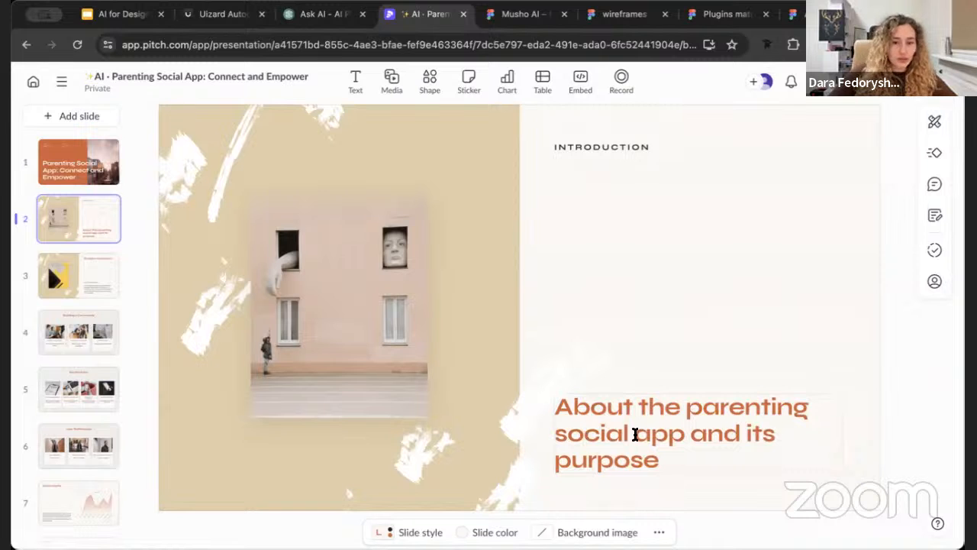
{"action": "triple_click", "coordinate": [636, 433]}
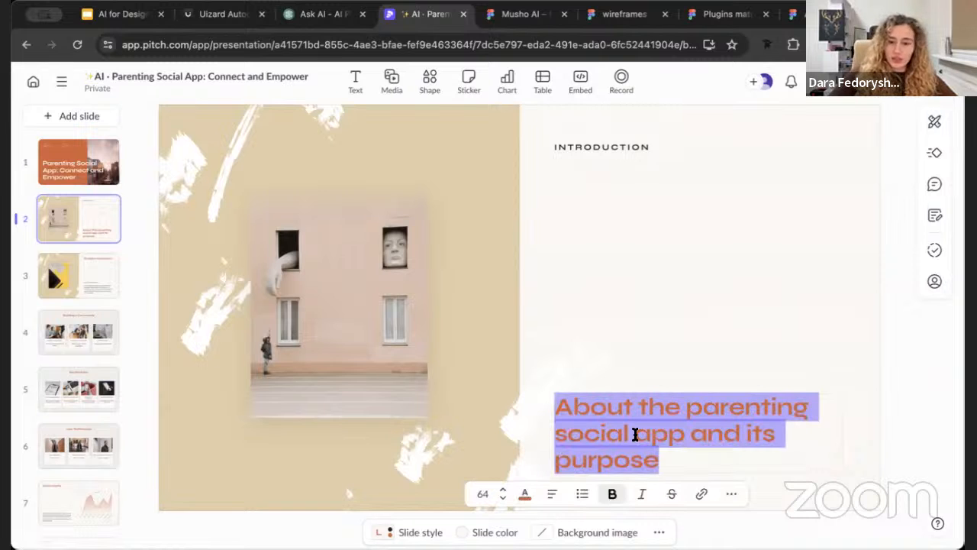
{"action": "left_click", "coordinate": [771, 209]}
{"action": "left_click", "coordinate": [80, 294]}
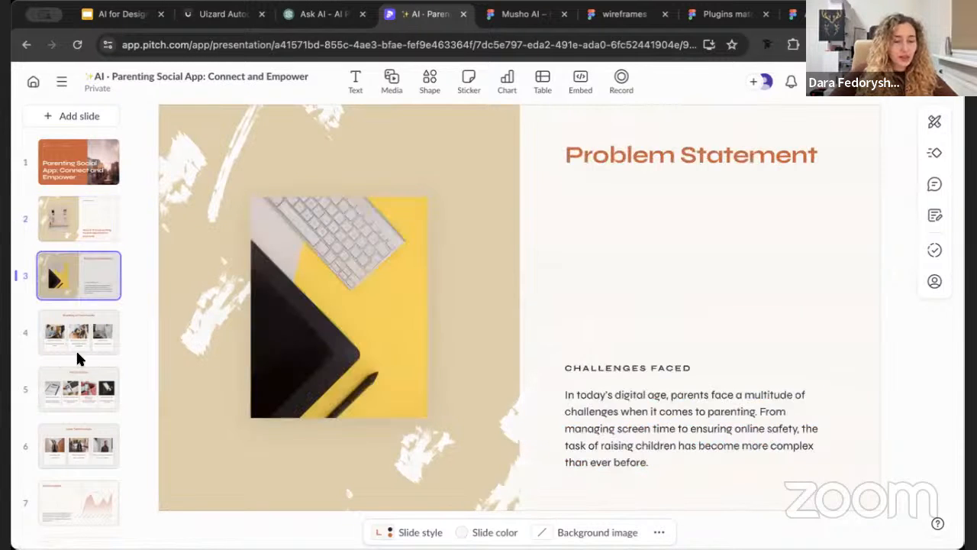
{"action": "scroll", "coordinate": [79, 355], "scroll_direction": "down", "scroll_amount": 1}
{"action": "left_click", "coordinate": [79, 356]}
{"action": "scroll", "coordinate": [79, 358], "scroll_direction": "down", "scroll_amount": 2}
{"action": "left_click", "coordinate": [79, 359]}
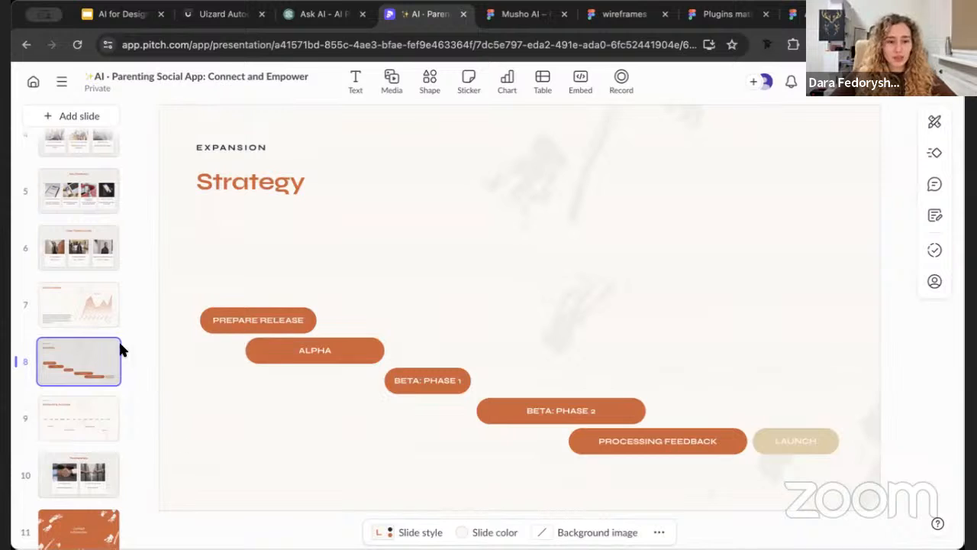
Delete the Data Insights slide from the presentation
{"action": "left_click", "coordinate": [90, 309]}
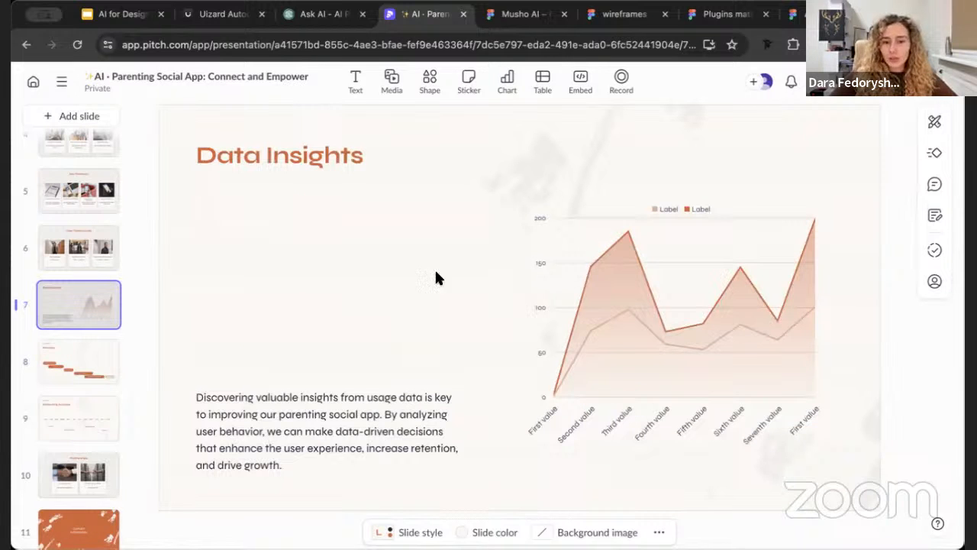
{"action": "right_click", "coordinate": [88, 308]}
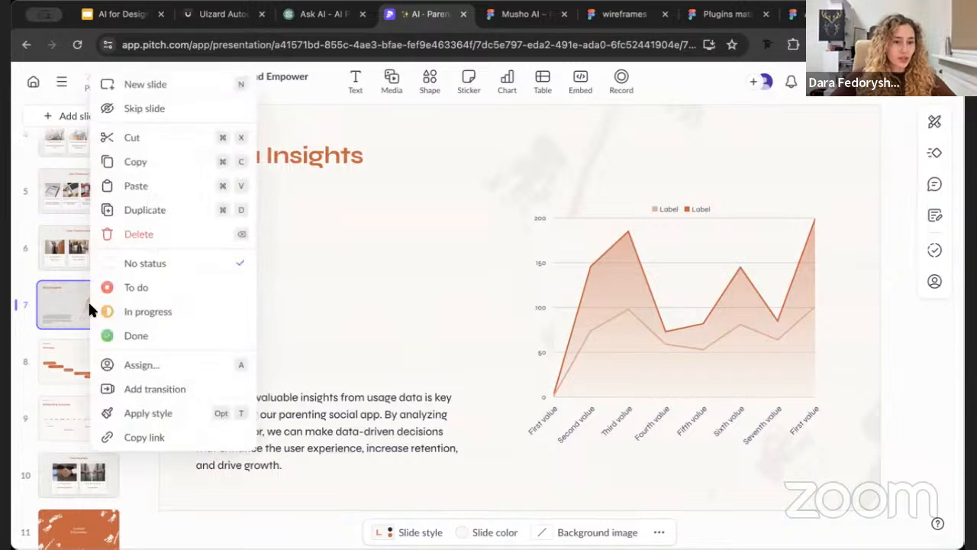
{"action": "left_click", "coordinate": [168, 233]}
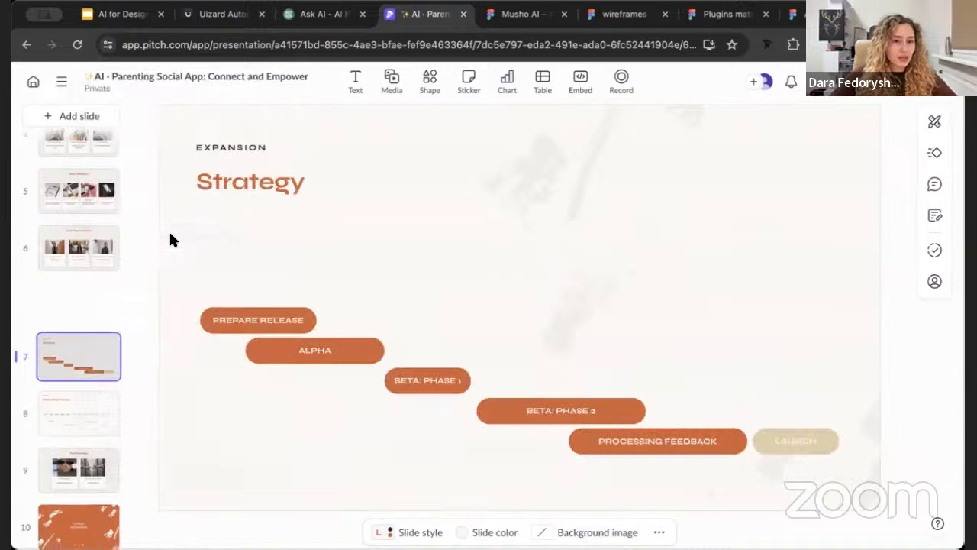
Add a new slide with the Three text columns layout after the Strategy slide
{"action": "left_click", "coordinate": [57, 115]}
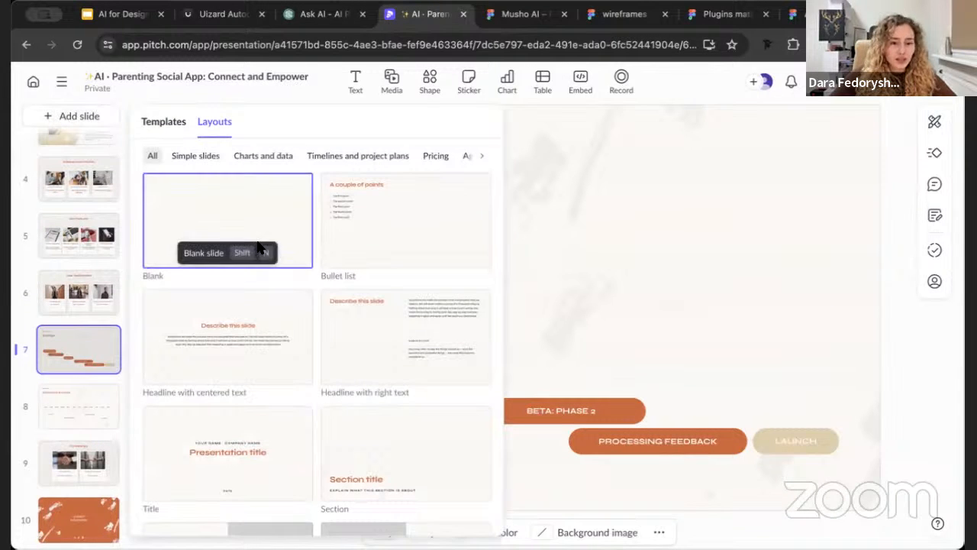
{"action": "scroll", "coordinate": [282, 336], "scroll_direction": "down", "scroll_amount": 10}
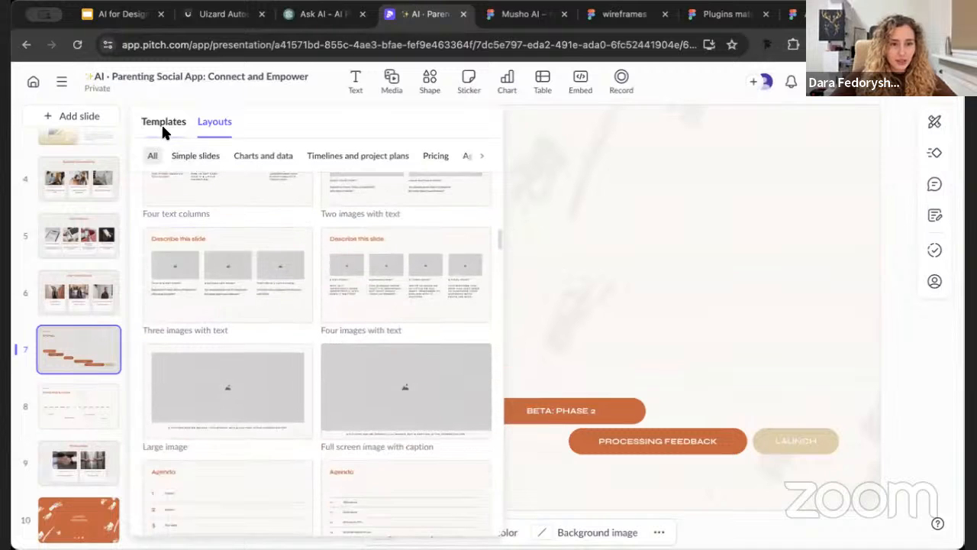
{"action": "left_click", "coordinate": [162, 123]}
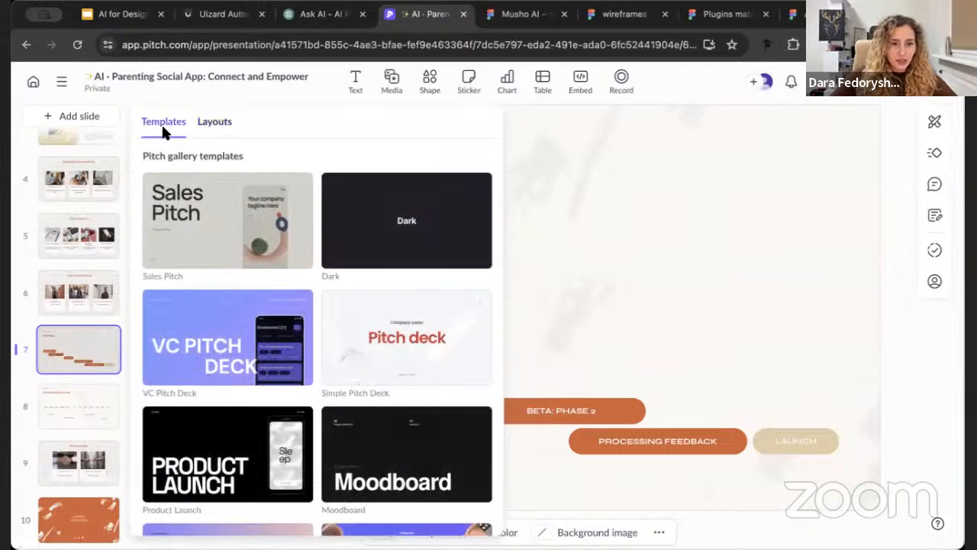
{"action": "left_click", "coordinate": [213, 121]}
{"action": "scroll", "coordinate": [256, 424], "scroll_direction": "down", "scroll_amount": 8}
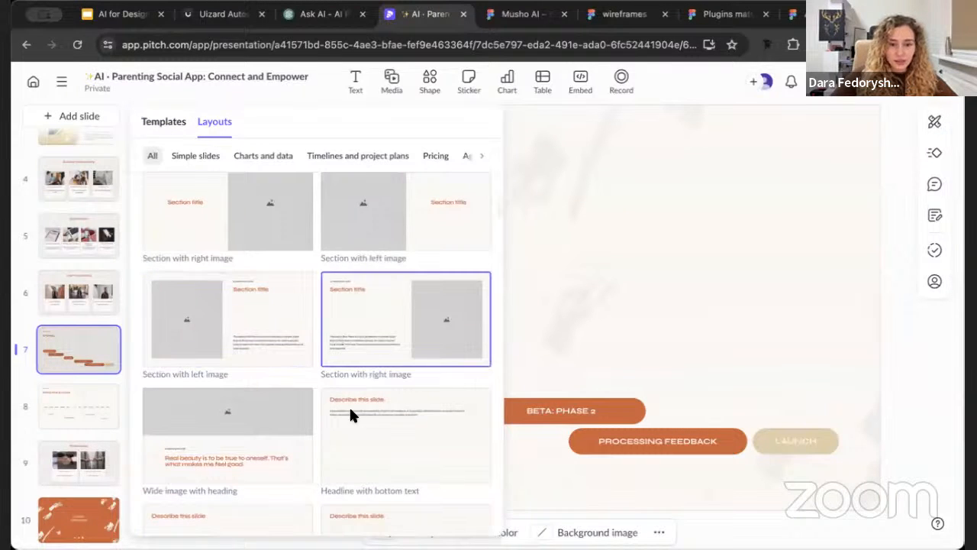
{"action": "scroll", "coordinate": [349, 414], "scroll_direction": "down", "scroll_amount": 5}
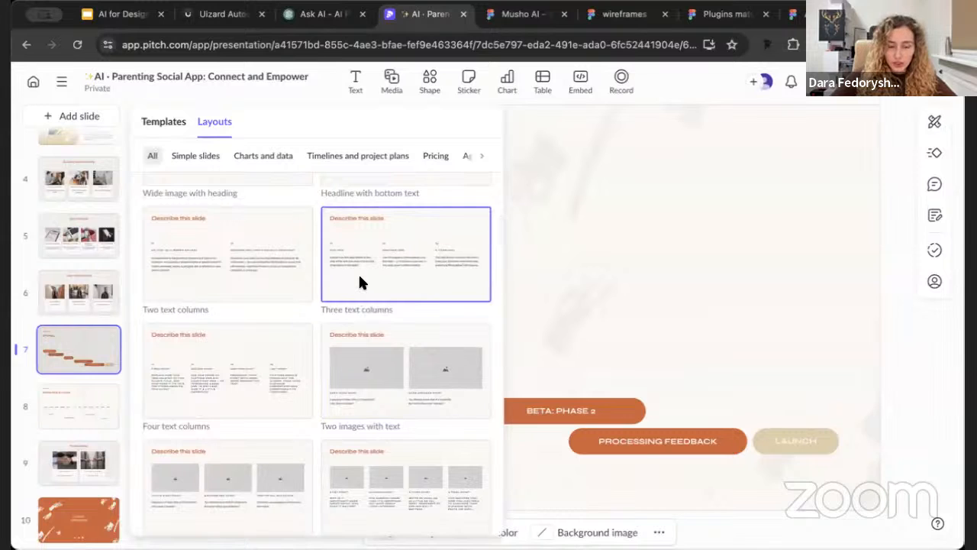
{"action": "left_click", "coordinate": [362, 282]}
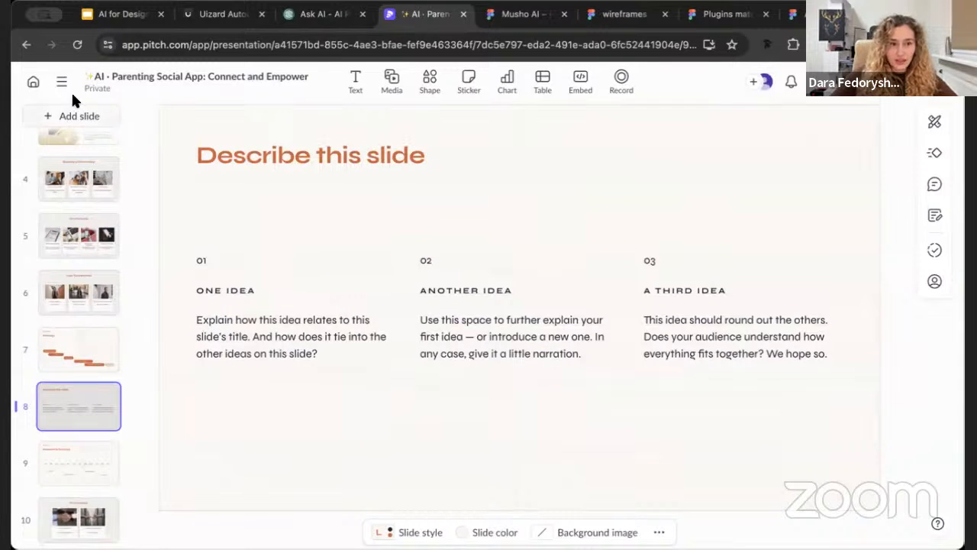
Browse the Pitch gallery templates available for adding slides, from Sales Pitch down to Event Report
{"action": "left_click", "coordinate": [73, 114]}
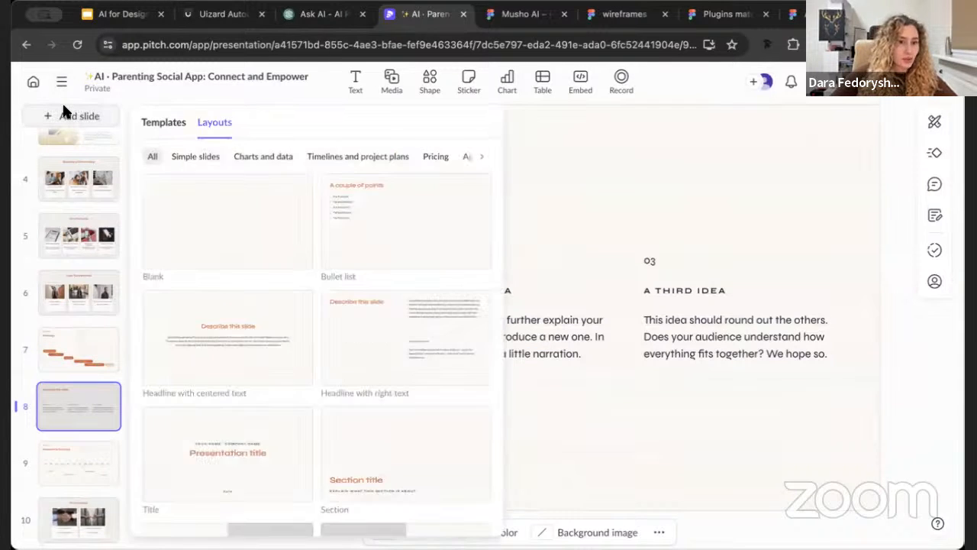
{"action": "left_click", "coordinate": [165, 122]}
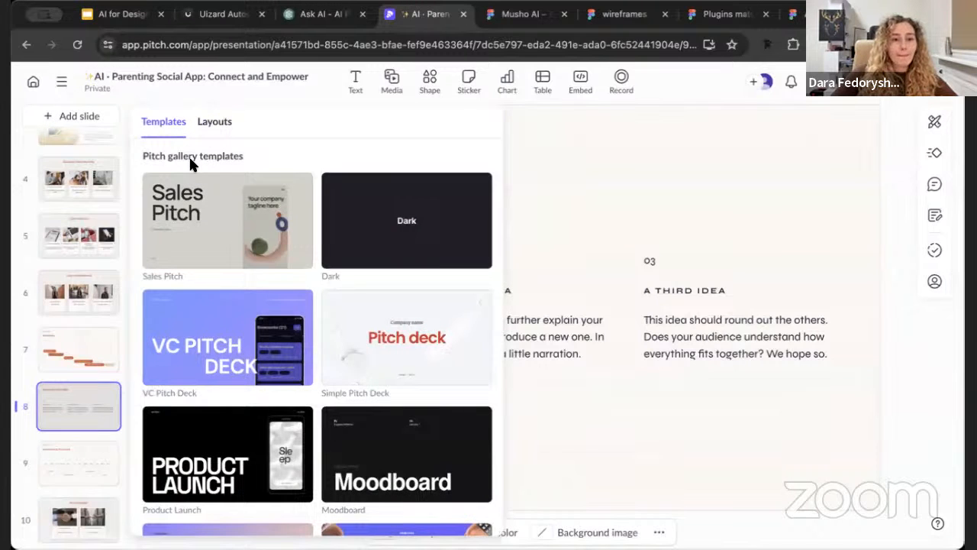
{"action": "scroll", "coordinate": [257, 258], "scroll_direction": "down", "scroll_amount": 2}
{"action": "scroll", "coordinate": [258, 259], "scroll_direction": "up", "scroll_amount": 2}
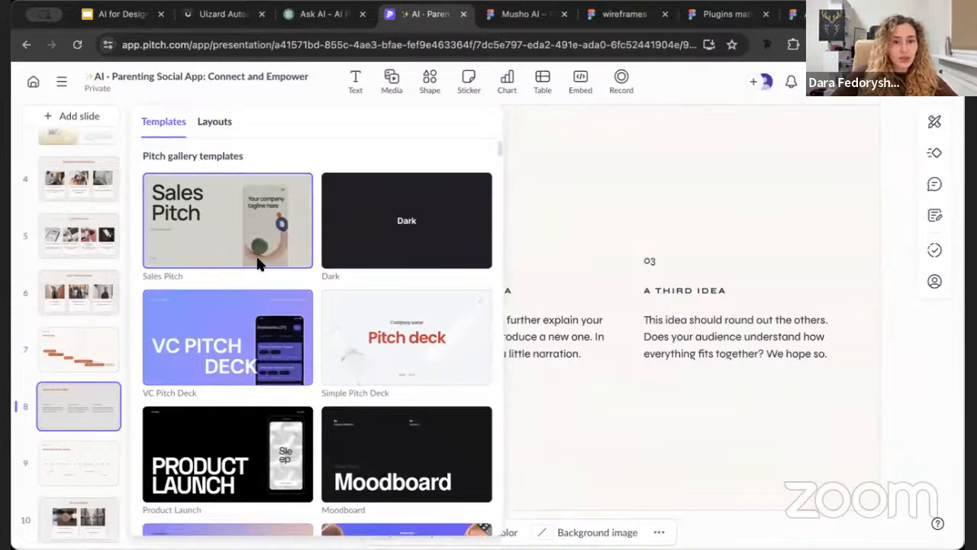
{"action": "scroll", "coordinate": [389, 252], "scroll_direction": "down", "scroll_amount": 2}
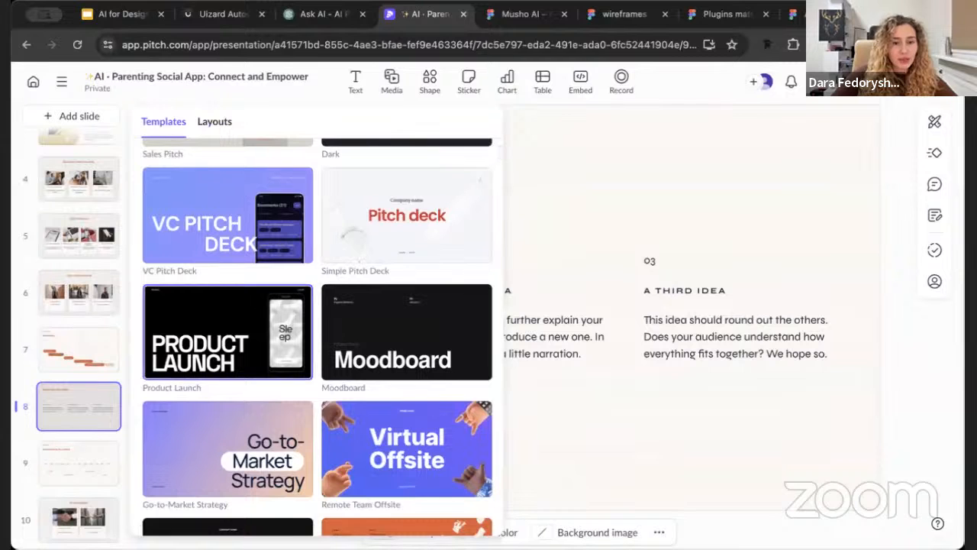
{"action": "scroll", "coordinate": [229, 321], "scroll_direction": "down", "scroll_amount": 1}
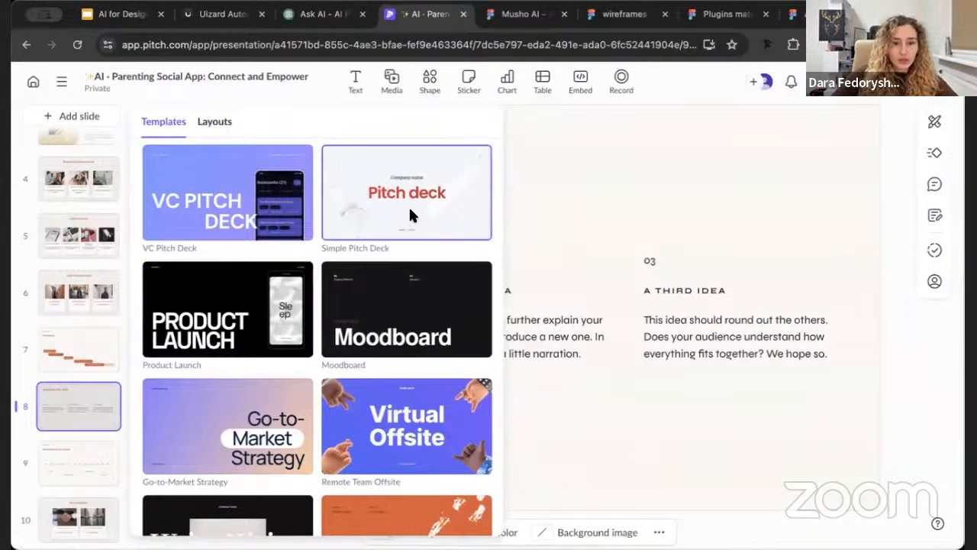
{"action": "scroll", "coordinate": [284, 312], "scroll_direction": "down", "scroll_amount": 3}
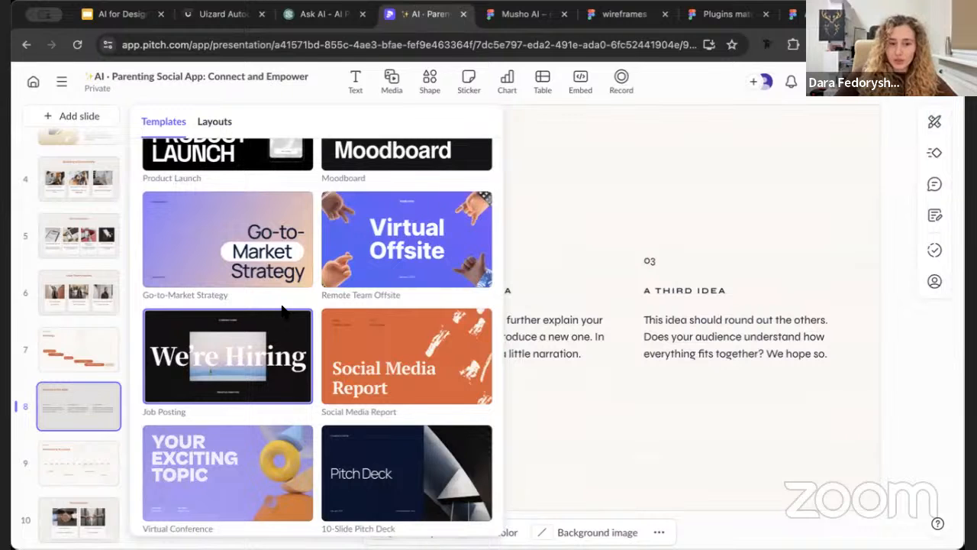
{"action": "scroll", "coordinate": [282, 309], "scroll_direction": "down", "scroll_amount": 2}
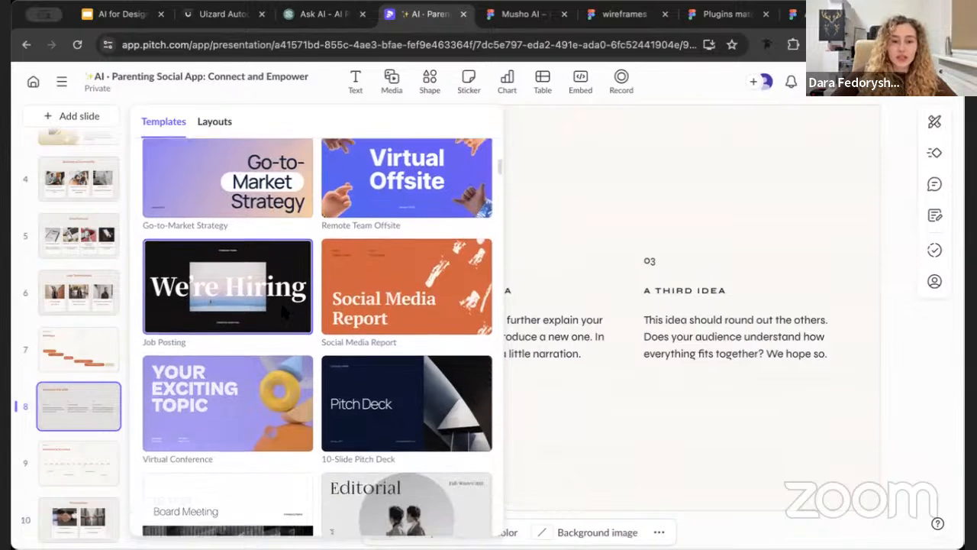
{"action": "scroll", "coordinate": [282, 310], "scroll_direction": "down", "scroll_amount": 3}
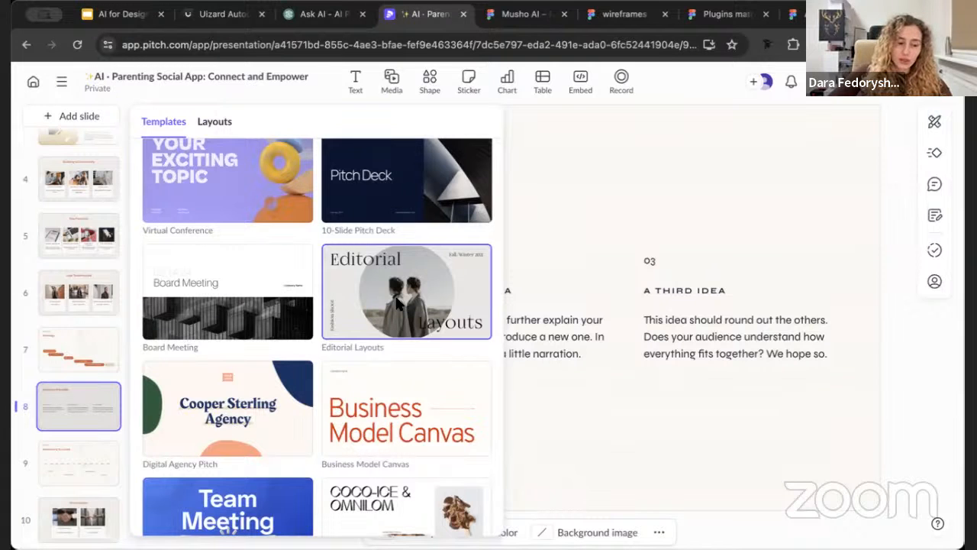
{"action": "scroll", "coordinate": [397, 303], "scroll_direction": "down", "scroll_amount": 7}
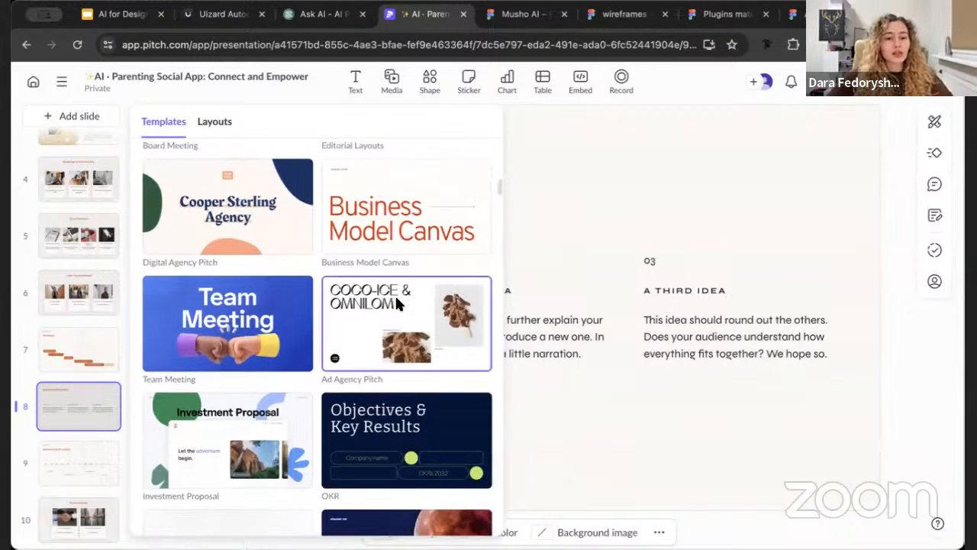
{"action": "scroll", "coordinate": [395, 293], "scroll_direction": "down", "scroll_amount": 3}
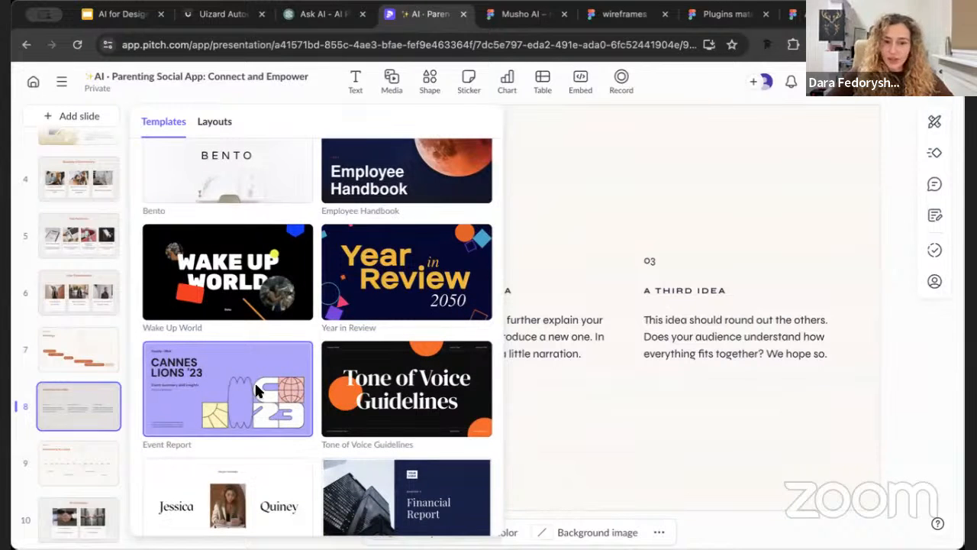
Open the Event Report template and examine its slide designs, then close the slide picker without adding any
{"action": "left_click", "coordinate": [209, 405]}
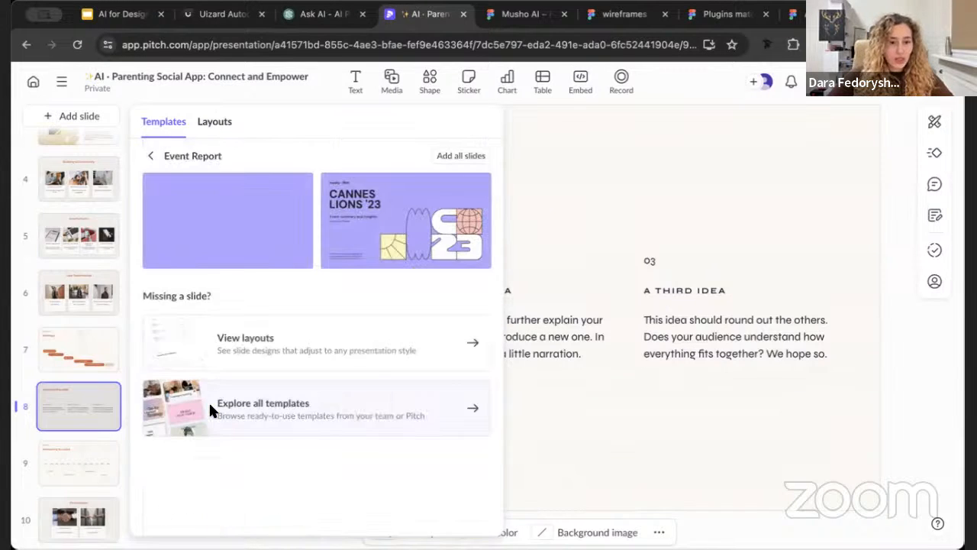
{"action": "scroll", "coordinate": [359, 342], "scroll_direction": "down", "scroll_amount": 6}
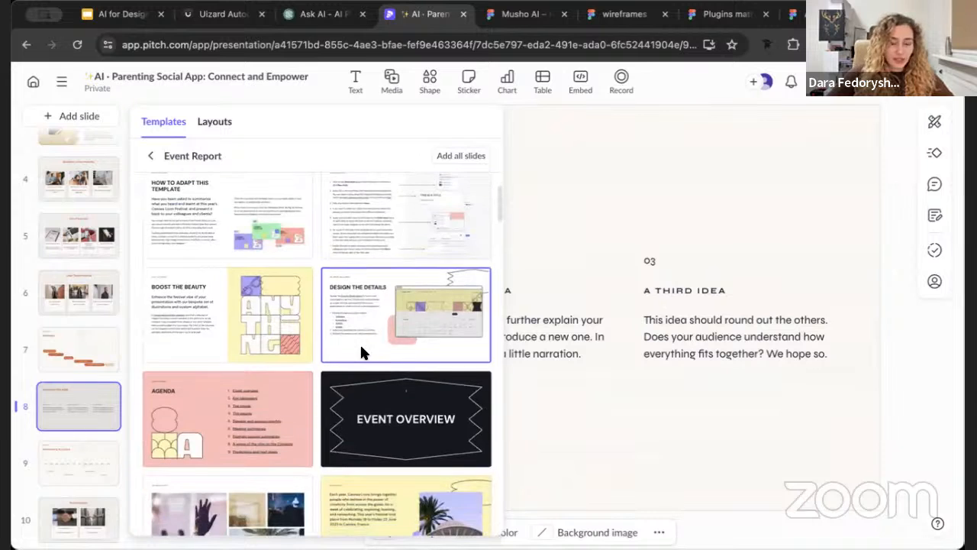
{"action": "scroll", "coordinate": [362, 351], "scroll_direction": "down", "scroll_amount": 1}
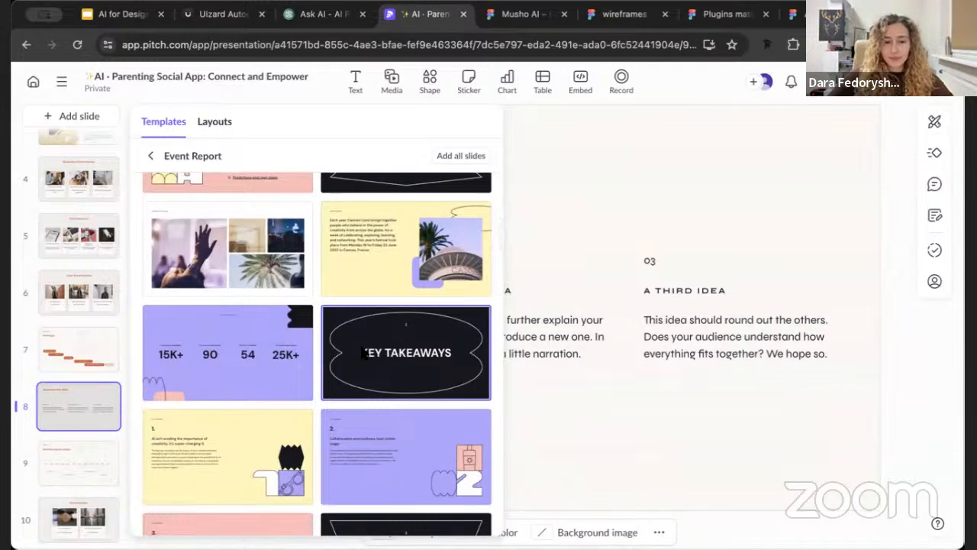
{"action": "scroll", "coordinate": [362, 352], "scroll_direction": "down", "scroll_amount": 4}
{"action": "scroll", "coordinate": [359, 342], "scroll_direction": "down", "scroll_amount": 2}
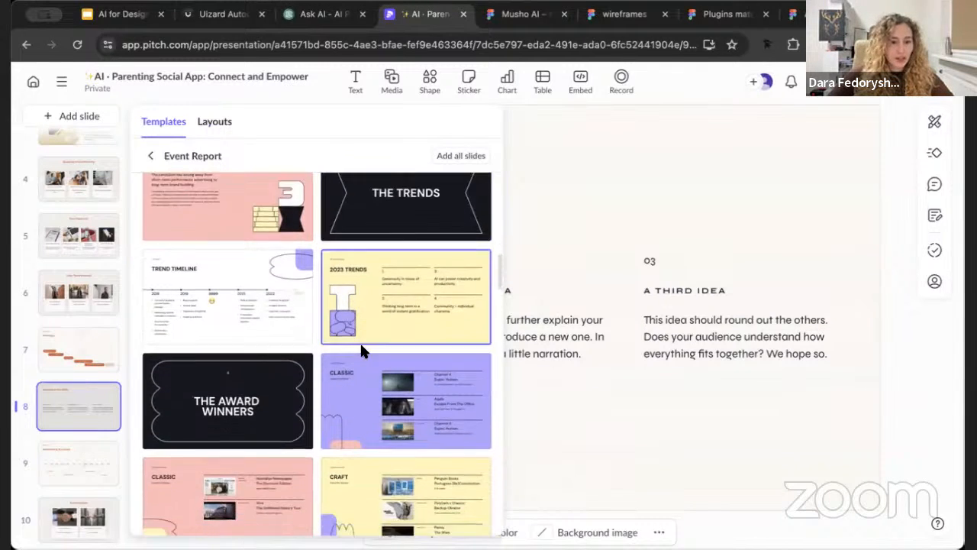
{"action": "scroll", "coordinate": [361, 345], "scroll_direction": "down", "scroll_amount": 2}
{"action": "scroll", "coordinate": [371, 309], "scroll_direction": "down", "scroll_amount": 3}
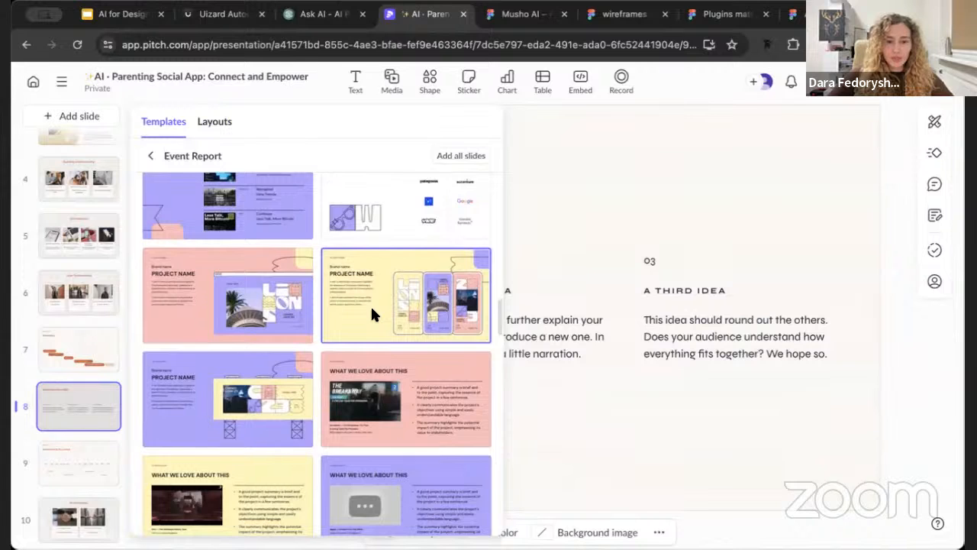
{"action": "scroll", "coordinate": [371, 305], "scroll_direction": "down", "scroll_amount": 4}
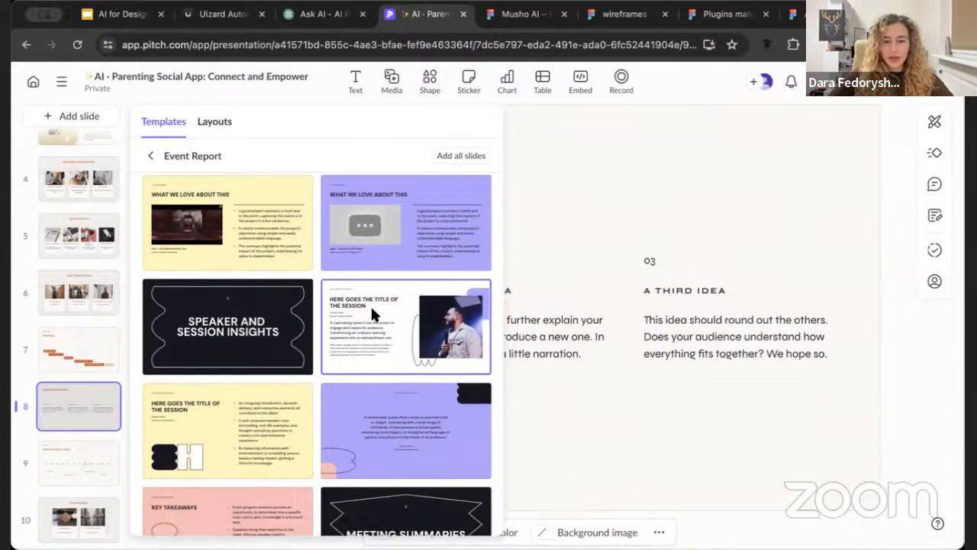
{"action": "scroll", "coordinate": [378, 282], "scroll_direction": "down", "scroll_amount": 2}
{"action": "scroll", "coordinate": [378, 282], "scroll_direction": "down", "scroll_amount": 2}
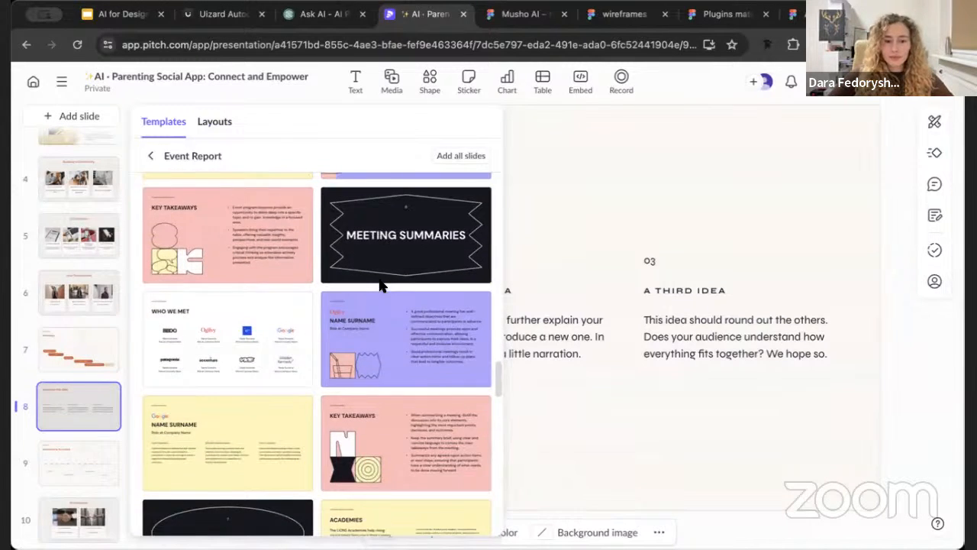
{"action": "scroll", "coordinate": [382, 284], "scroll_direction": "down", "scroll_amount": 3}
{"action": "left_click", "coordinate": [565, 139]}
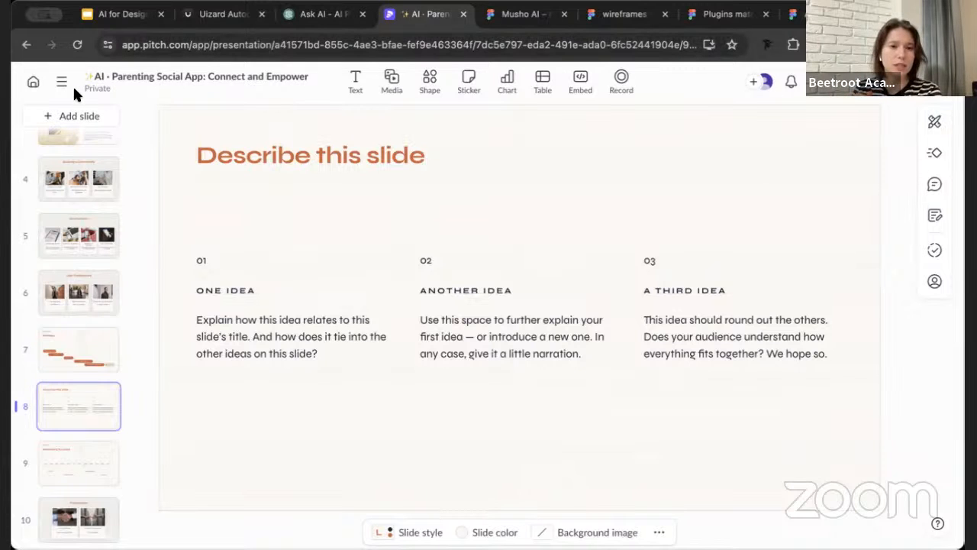
Recheck the Event Report template's slides, then leave the presentation for the dashboard of recent presentations
{"action": "left_click", "coordinate": [78, 115]}
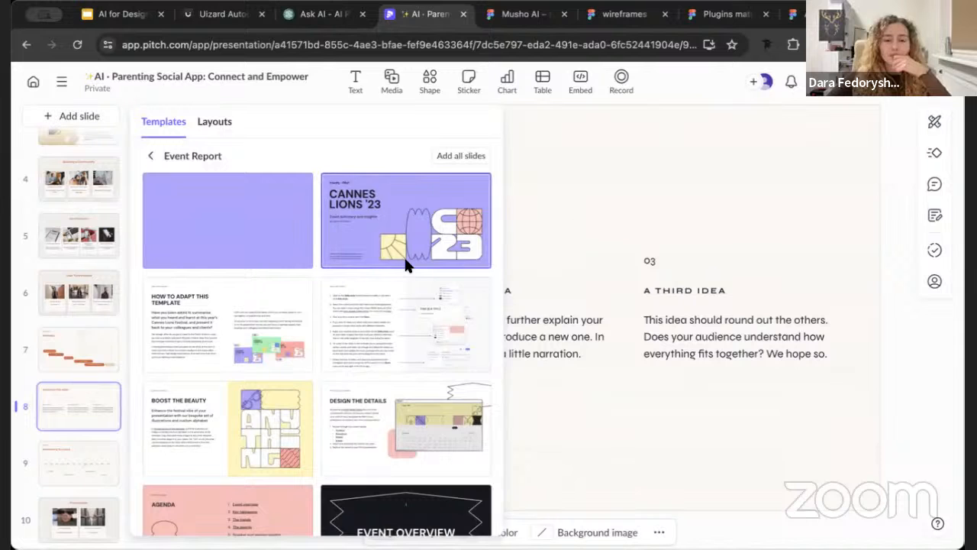
{"action": "scroll", "coordinate": [406, 258], "scroll_direction": "down", "scroll_amount": 2}
{"action": "scroll", "coordinate": [451, 229], "scroll_direction": "up", "scroll_amount": 2}
{"action": "left_click", "coordinate": [859, 145]}
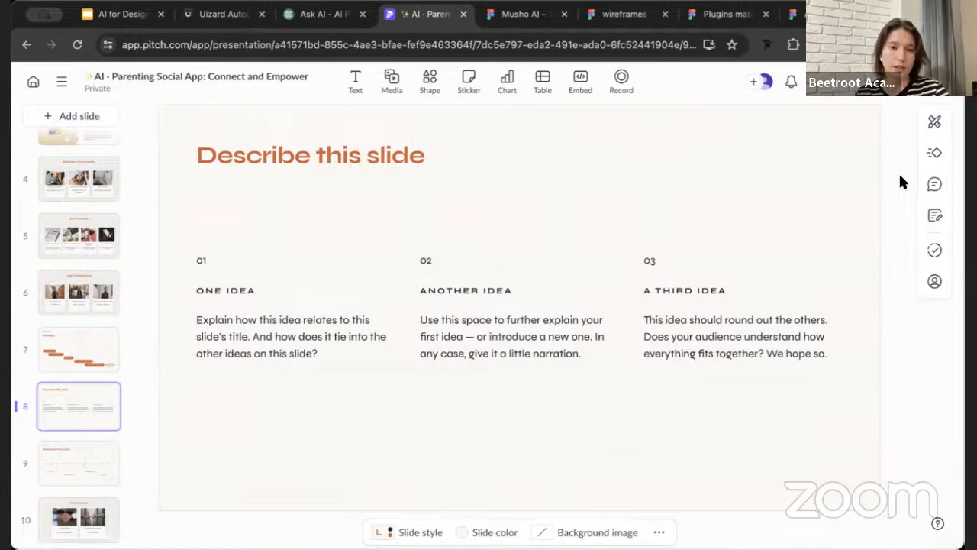
{"action": "left_click", "coordinate": [33, 81]}
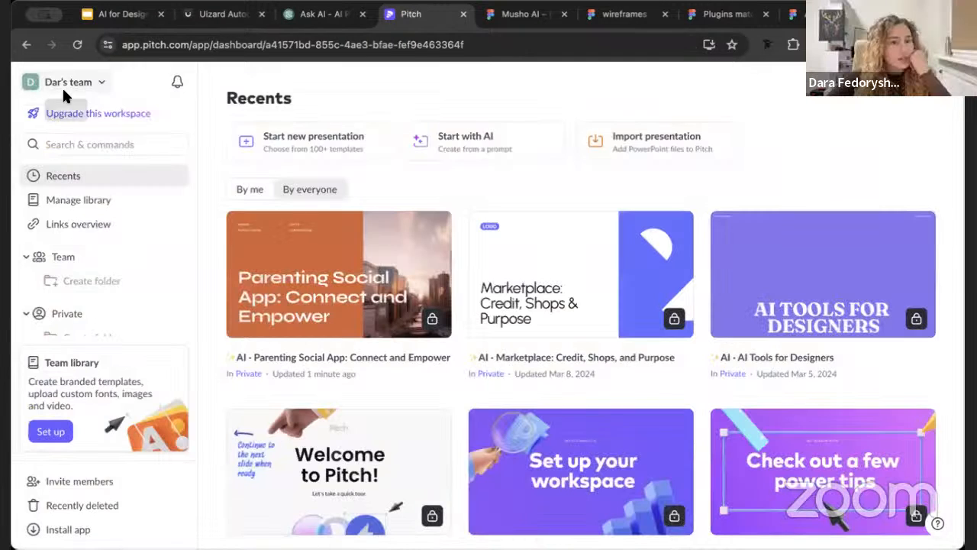
Check the PowerPoint import option and the recent presentations on the Pitch dashboard without importing a file
{"action": "left_click", "coordinate": [695, 152]}
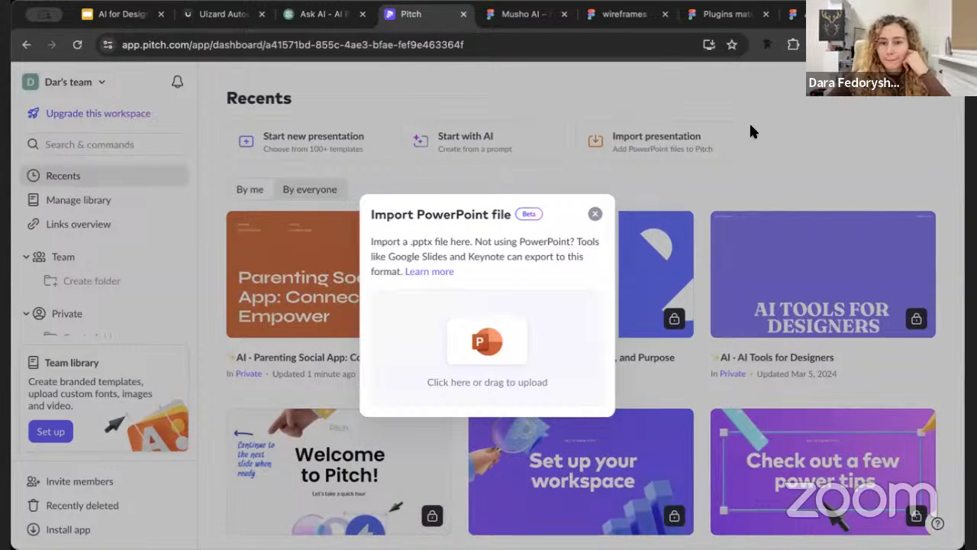
{"action": "left_click", "coordinate": [596, 215]}
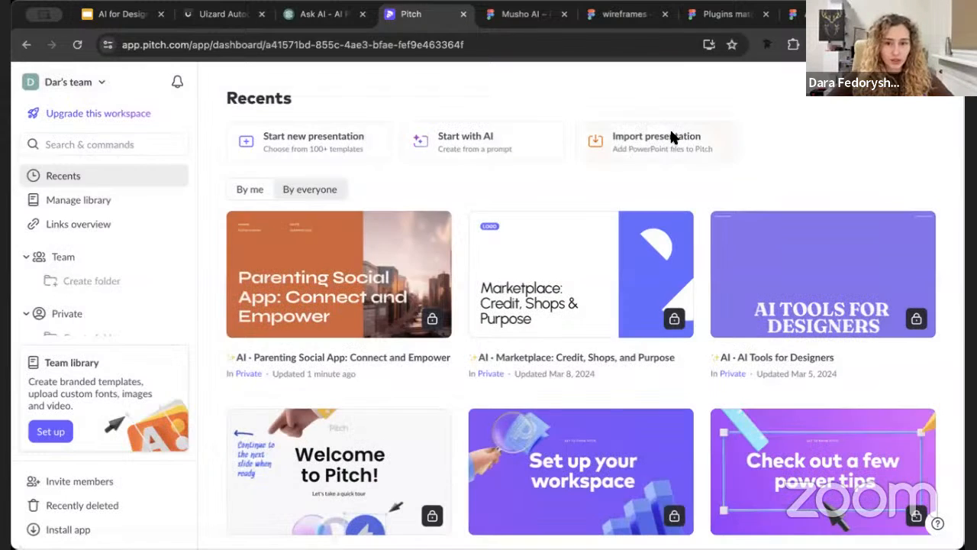
{"action": "left_click", "coordinate": [668, 129]}
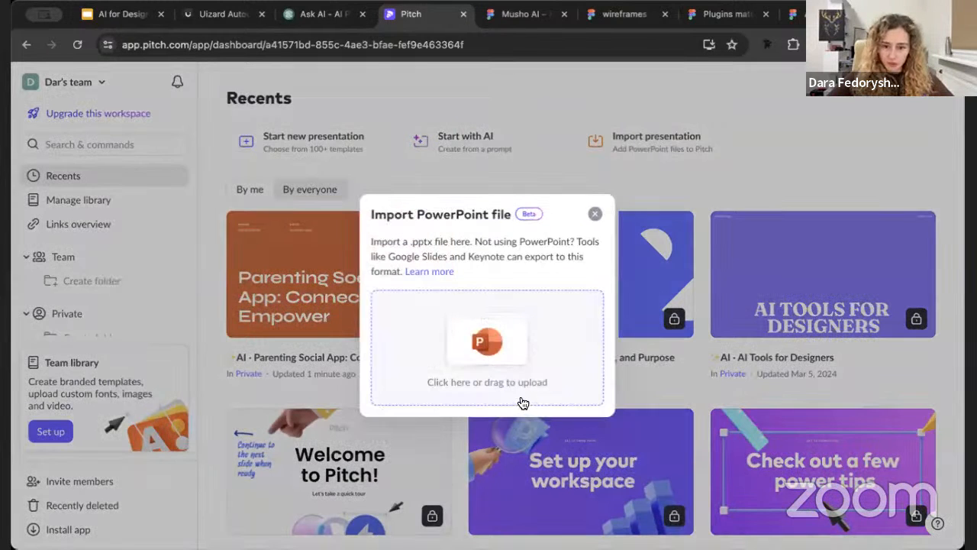
{"action": "left_click", "coordinate": [594, 215]}
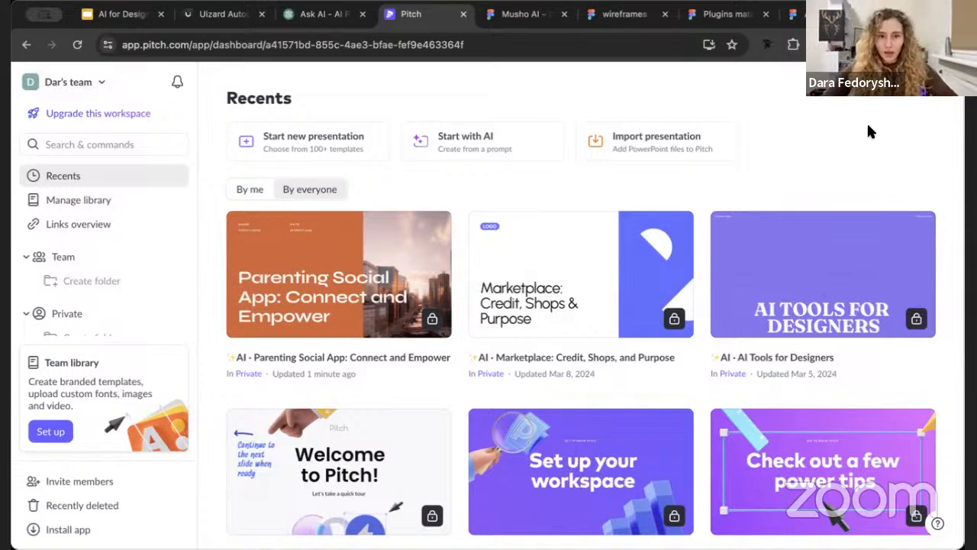
{"action": "scroll", "coordinate": [410, 237], "scroll_direction": "down", "scroll_amount": 1}
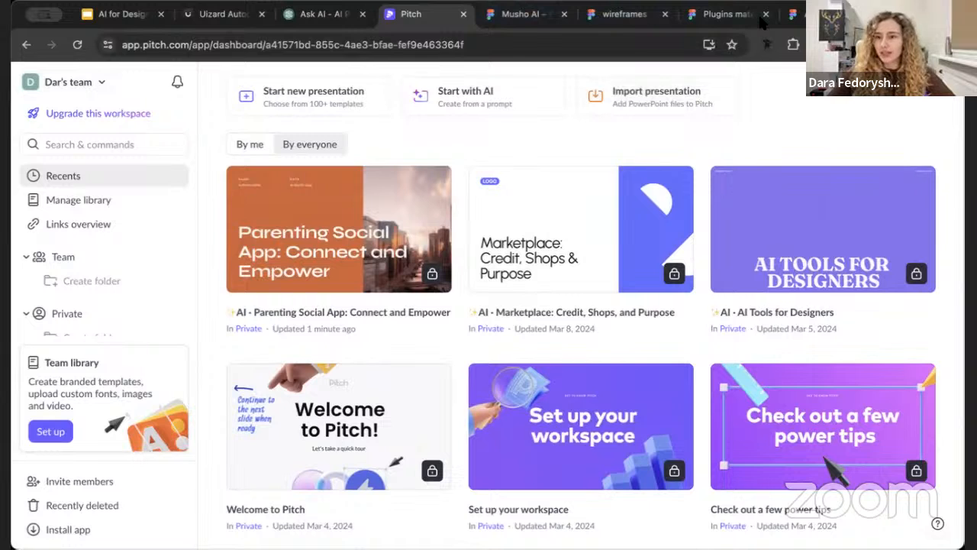
Switch to the Musho AI plugin page in Figma Community and open the plugin in a new file
{"action": "left_click", "coordinate": [539, 15]}
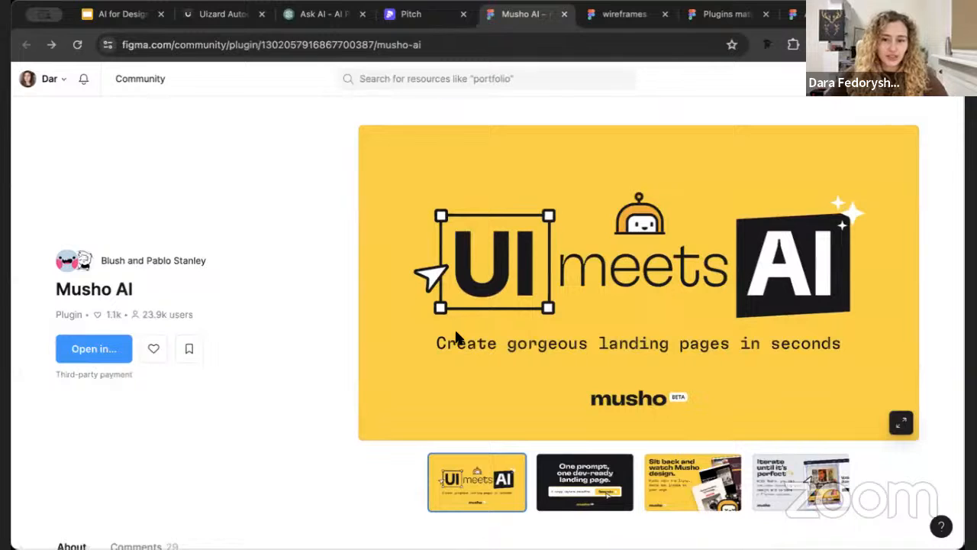
{"action": "left_click", "coordinate": [100, 342]}
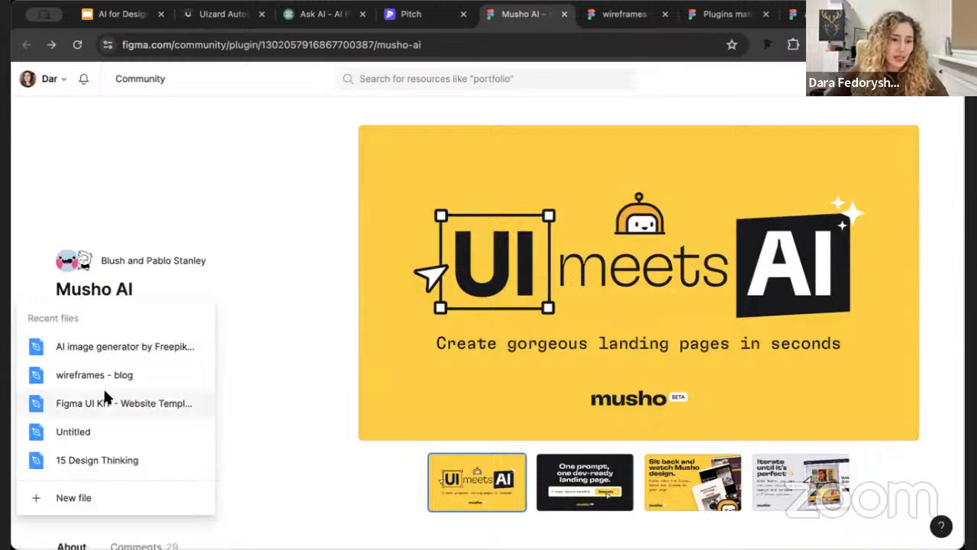
{"action": "scroll", "coordinate": [104, 390], "scroll_direction": "down", "scroll_amount": 2}
{"action": "scroll", "coordinate": [104, 391], "scroll_direction": "up", "scroll_amount": 2}
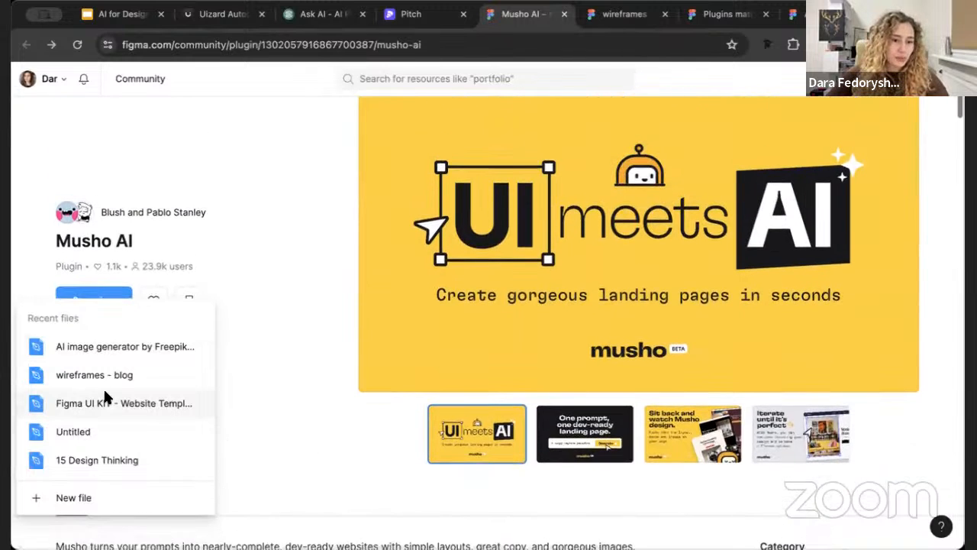
{"action": "left_click", "coordinate": [68, 497]}
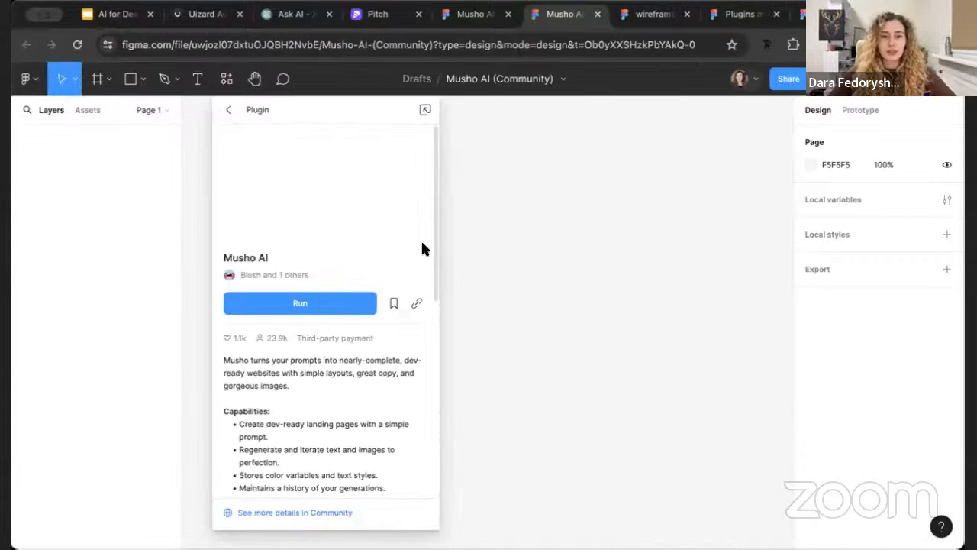
Try to run the Musho AI plugin in the new Musho AI (Community) file
{"action": "left_click", "coordinate": [336, 305]}
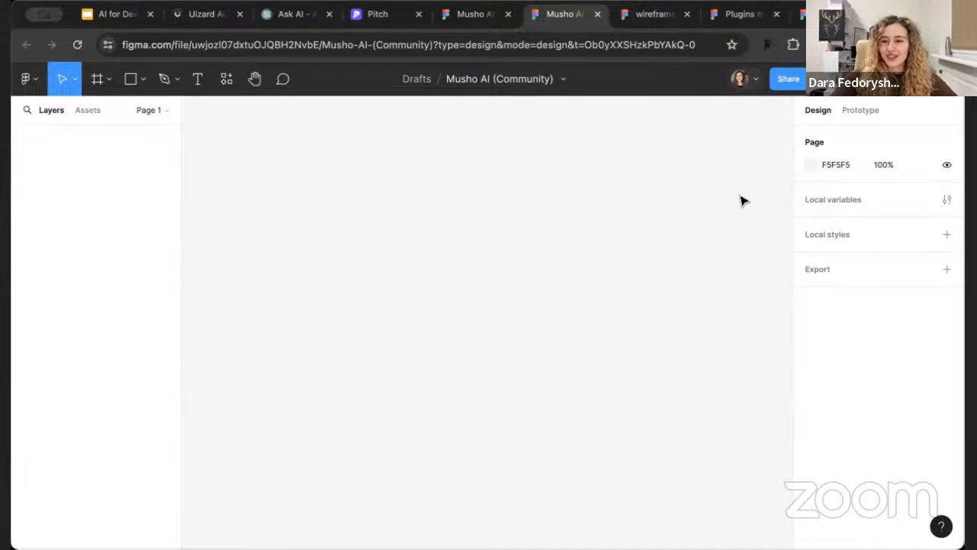
{"action": "left_click", "coordinate": [97, 79]}
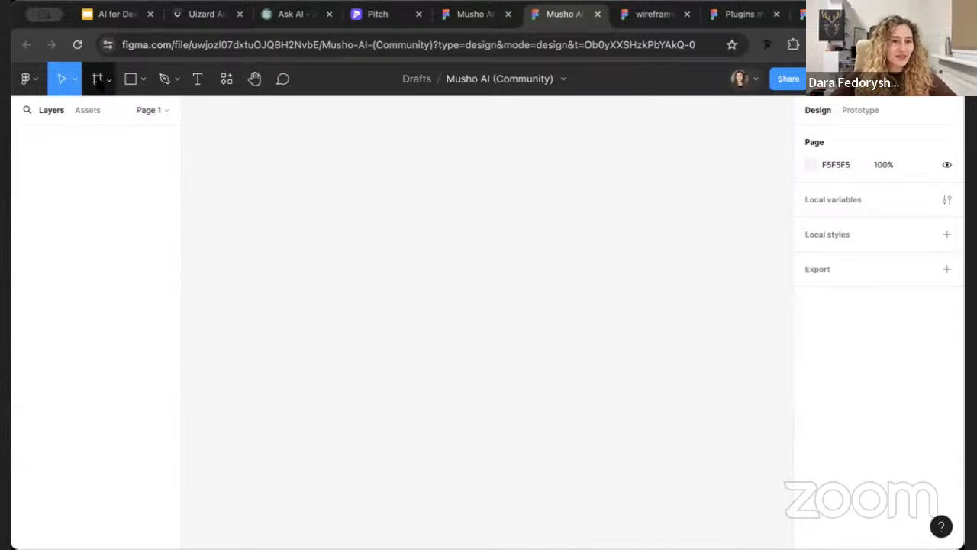
{"action": "left_click", "coordinate": [226, 79]}
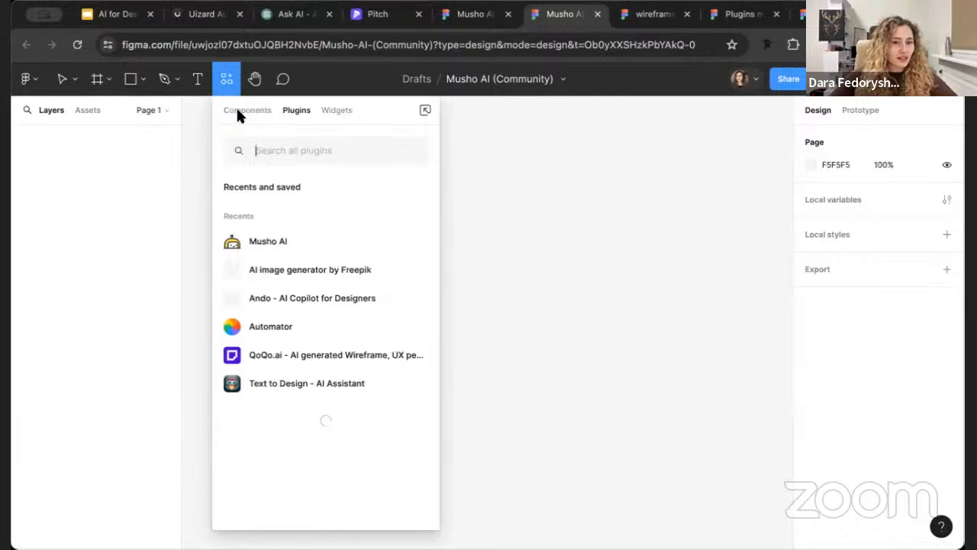
{"action": "left_click", "coordinate": [274, 241]}
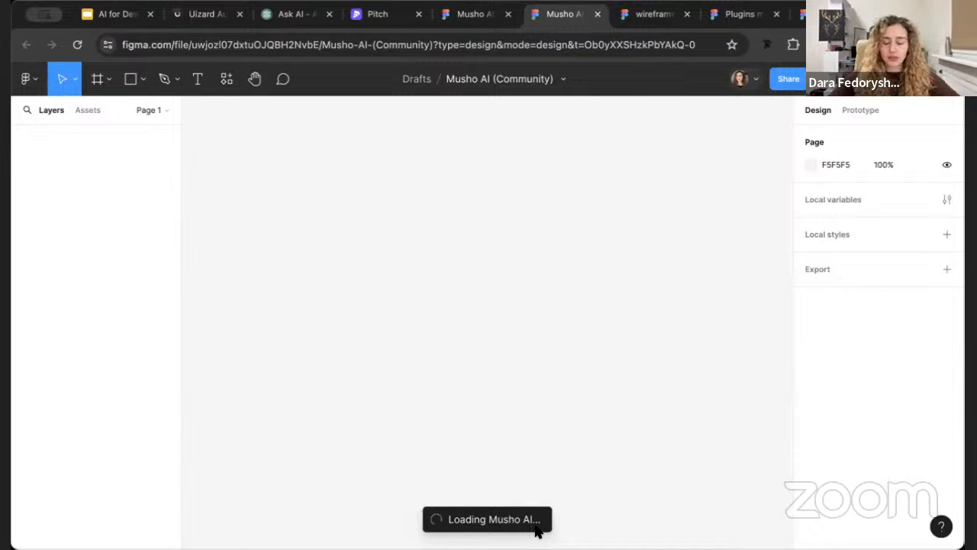
{"action": "right_click", "coordinate": [527, 164]}
{"action": "left_click", "coordinate": [405, 282]}
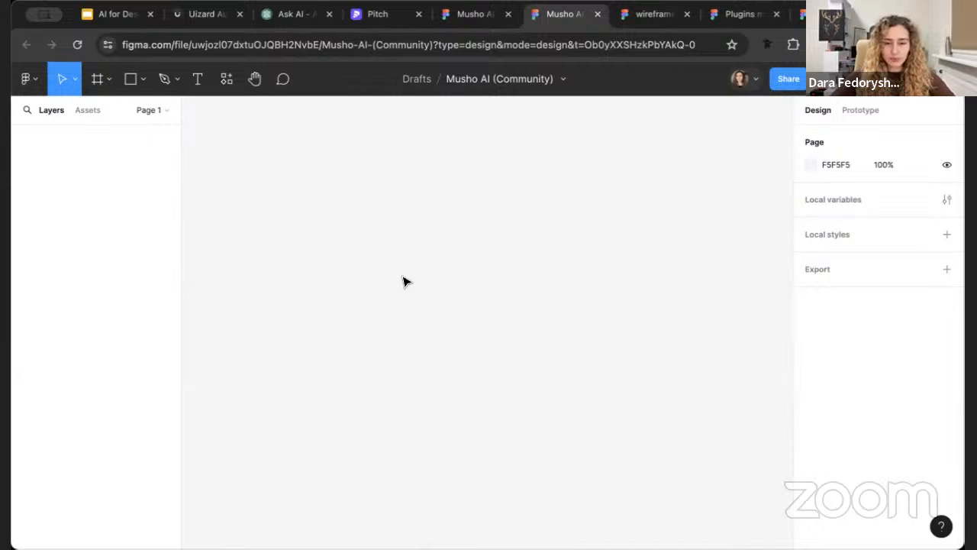
{"action": "left_click", "coordinate": [226, 78]}
{"action": "left_click", "coordinate": [272, 242]}
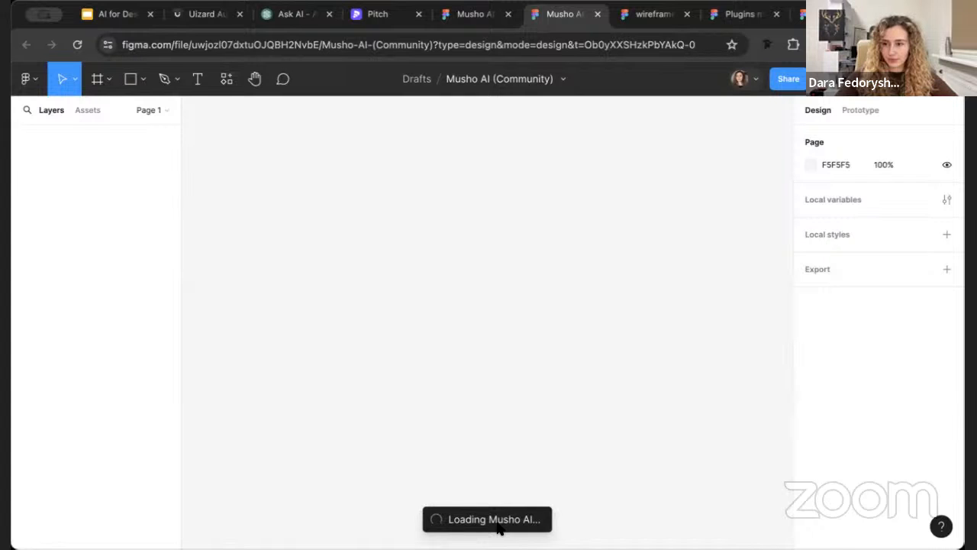
Switch to the AI image generator by Freepik (Community) file and run the Musho AI plugin there
{"action": "left_click", "coordinate": [830, 14]}
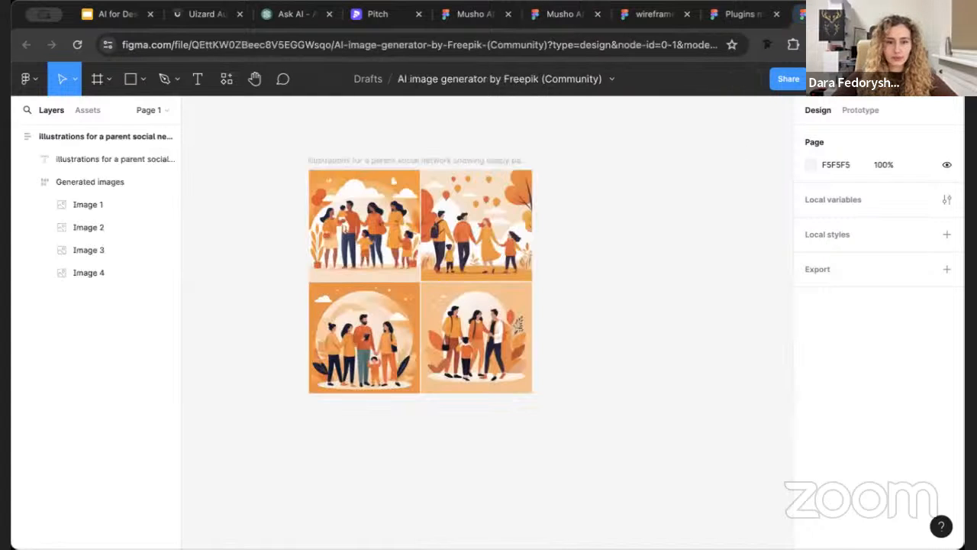
{"action": "left_click", "coordinate": [227, 79]}
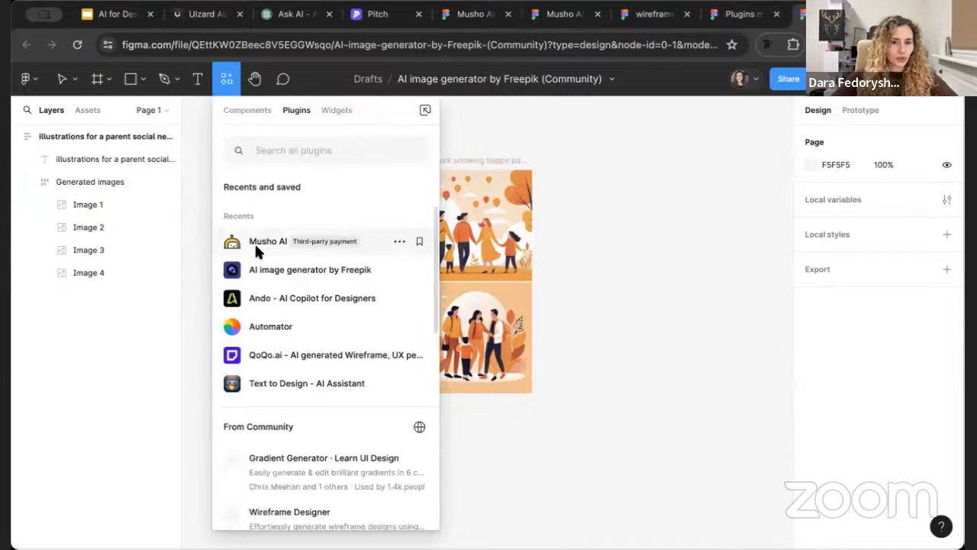
{"action": "left_click", "coordinate": [260, 252]}
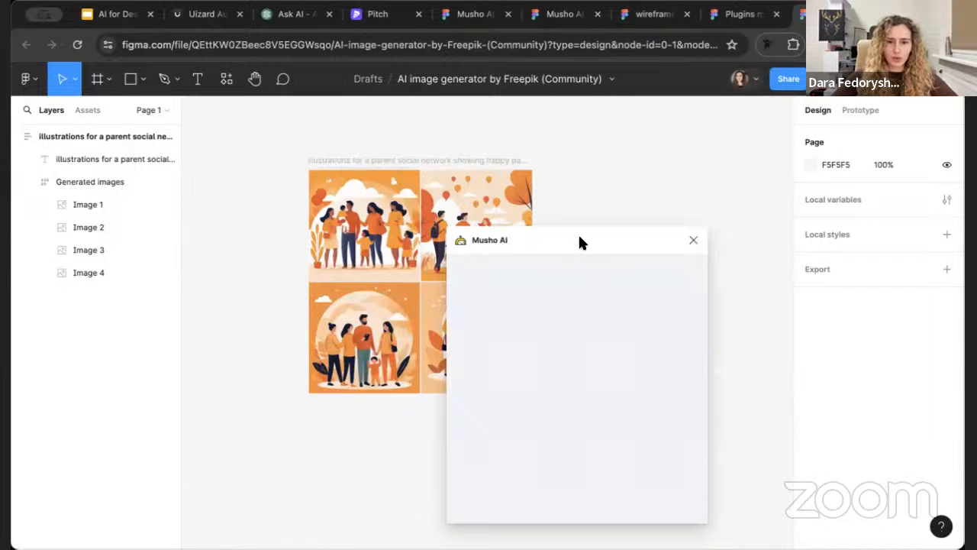
Place the Musho AI window over the empty canvas area beside the generated family illustrations
{"action": "left_click_drag", "start_coordinate": [583, 234], "coordinate": [722, 153]}
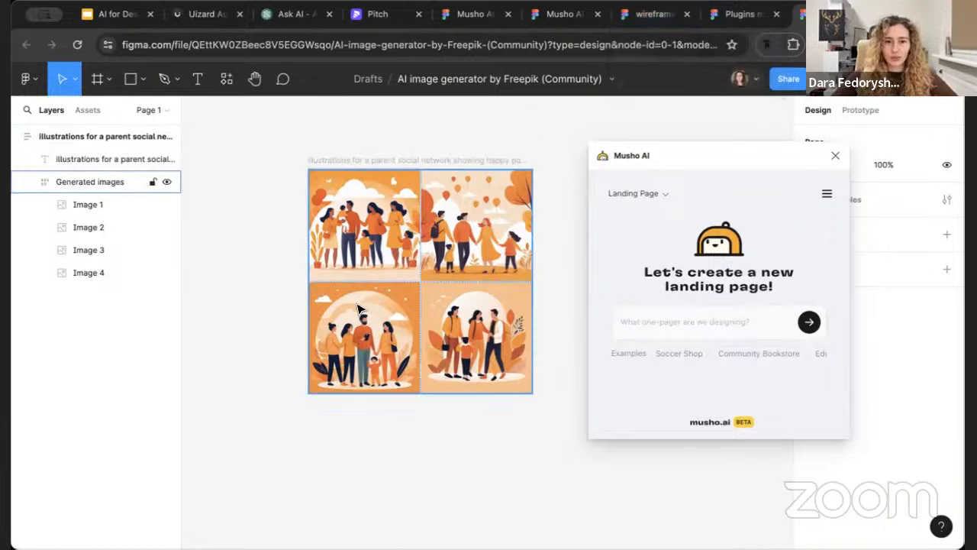
{"action": "scroll", "coordinate": [351, 307], "scroll_direction": "right", "scroll_amount": 3}
{"action": "scroll", "coordinate": [351, 308], "scroll_direction": "up", "scroll_amount": 2}
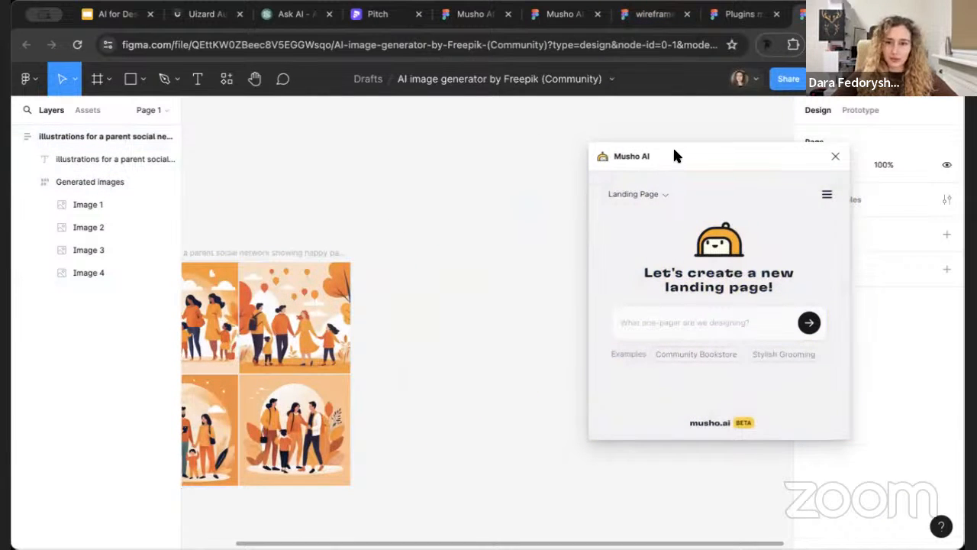
{"action": "left_click_drag", "start_coordinate": [674, 155], "coordinate": [507, 254]}
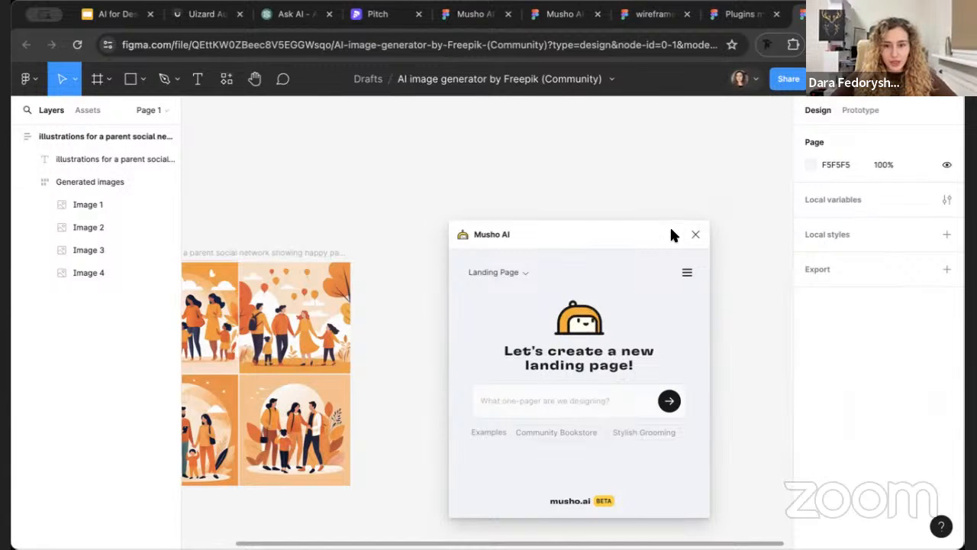
{"action": "left_click_drag", "start_coordinate": [672, 228], "coordinate": [762, 124]}
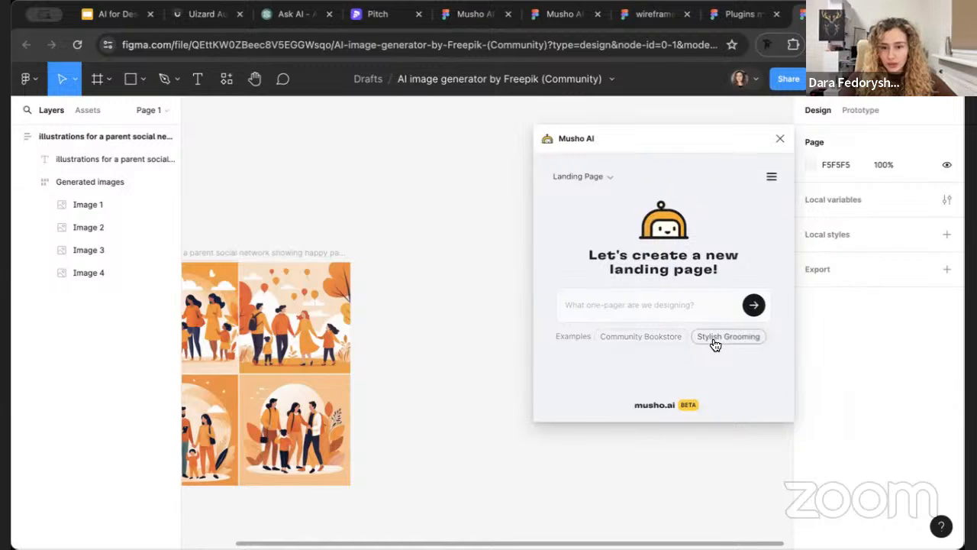
Fill Musho AI's landing page prompt with the Community Bookstore example text
{"action": "left_click", "coordinate": [633, 337]}
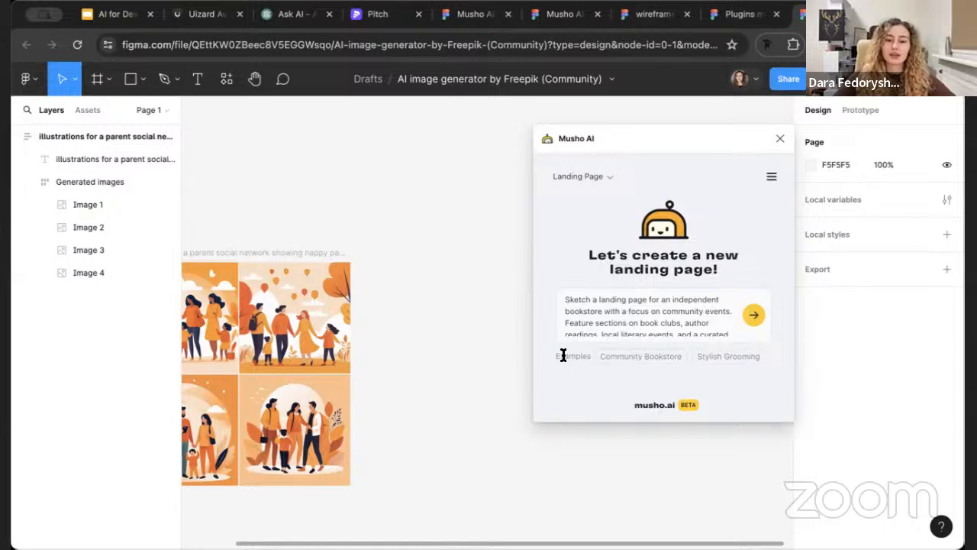
{"action": "left_click", "coordinate": [577, 309]}
{"action": "double_click", "coordinate": [578, 309]}
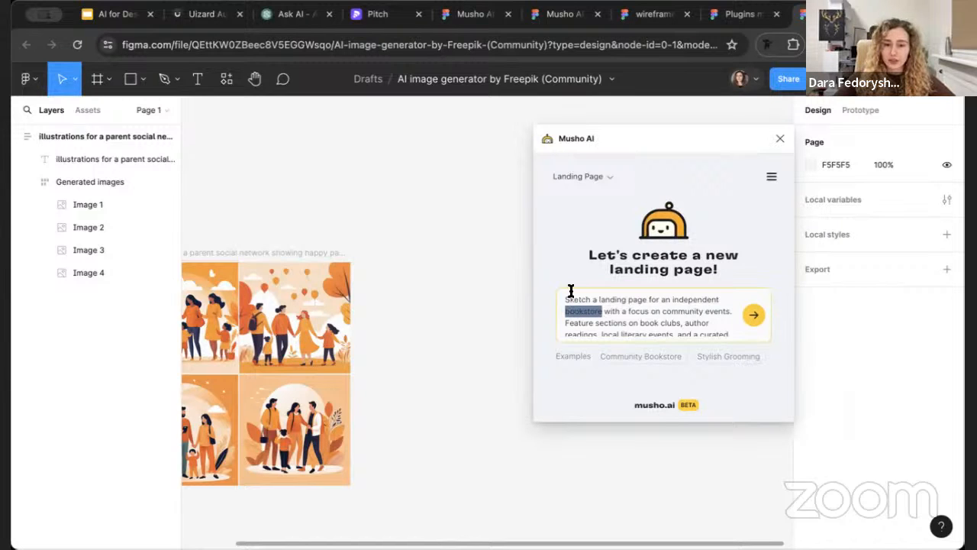
{"action": "left_click", "coordinate": [589, 299]}
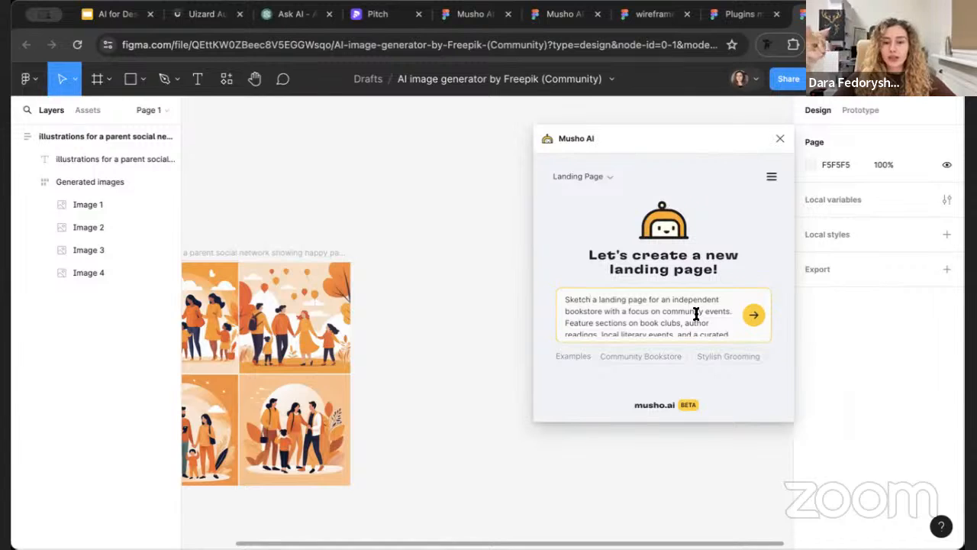
Read through the bookstore example prompt to examine how it describes the landing page's purpose, sections and audience
{"action": "scroll", "coordinate": [697, 313], "scroll_direction": "down", "scroll_amount": 1}
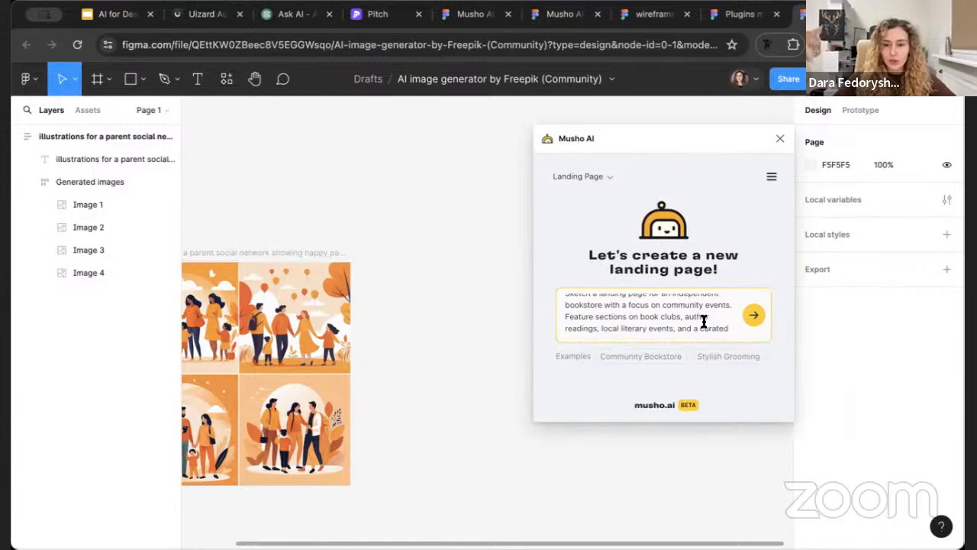
{"action": "left_click", "coordinate": [581, 317]}
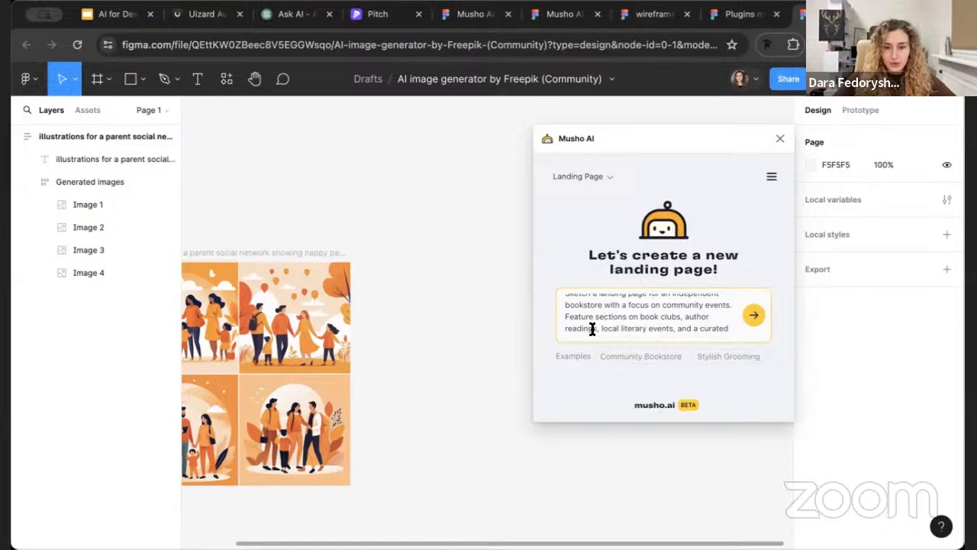
{"action": "left_click_drag", "start_coordinate": [592, 329], "coordinate": [588, 329]}
{"action": "left_click", "coordinate": [620, 303]}
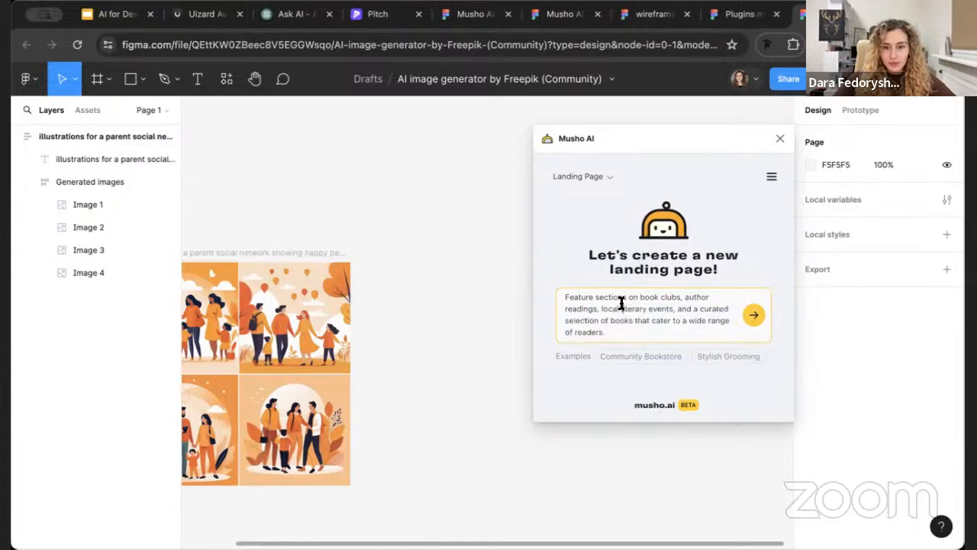
{"action": "left_click", "coordinate": [572, 306]}
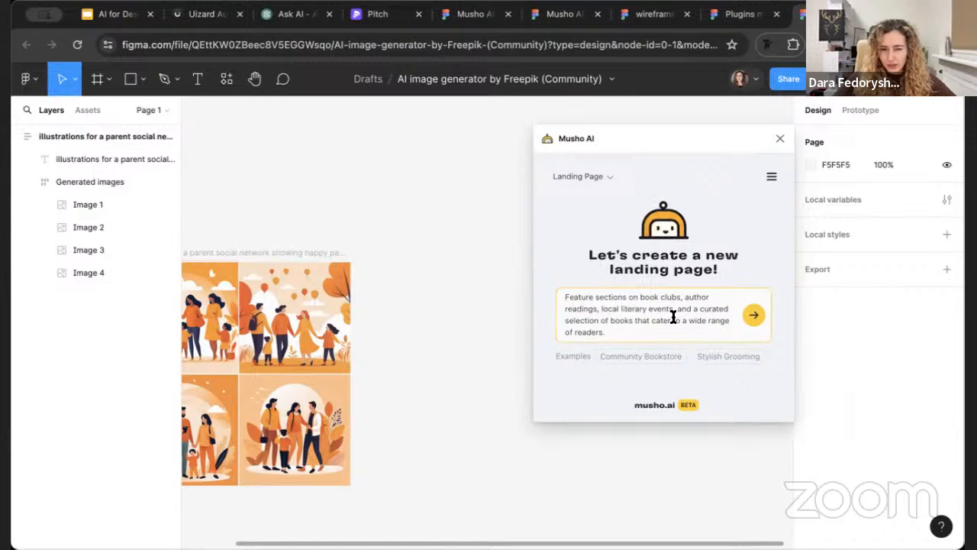
{"action": "left_click", "coordinate": [632, 333]}
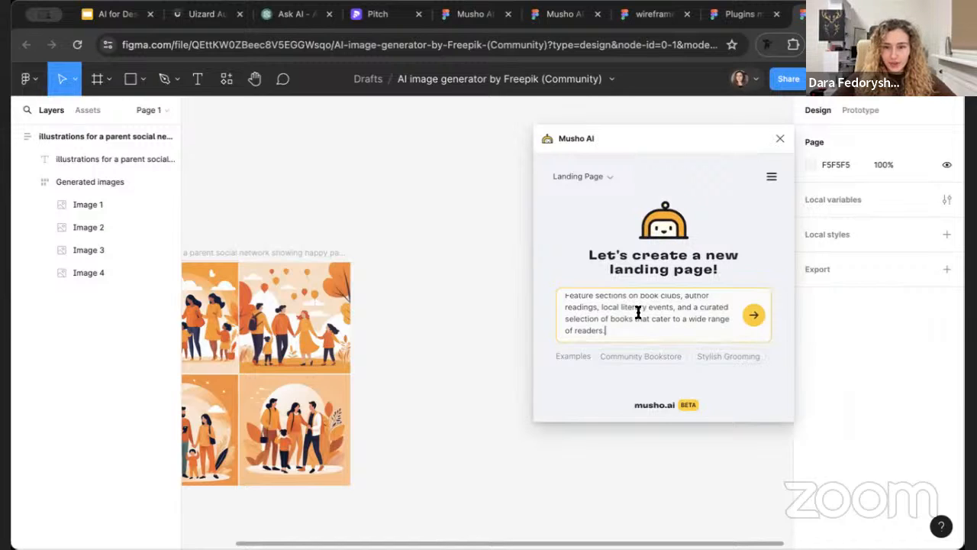
{"action": "scroll", "coordinate": [638, 311], "scroll_direction": "up", "scroll_amount": 2}
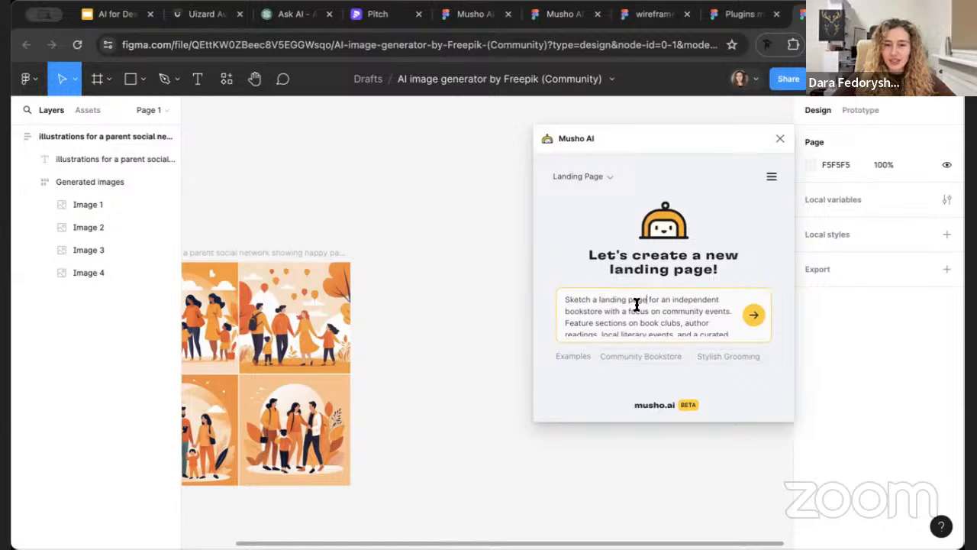
{"action": "left_click", "coordinate": [637, 310]}
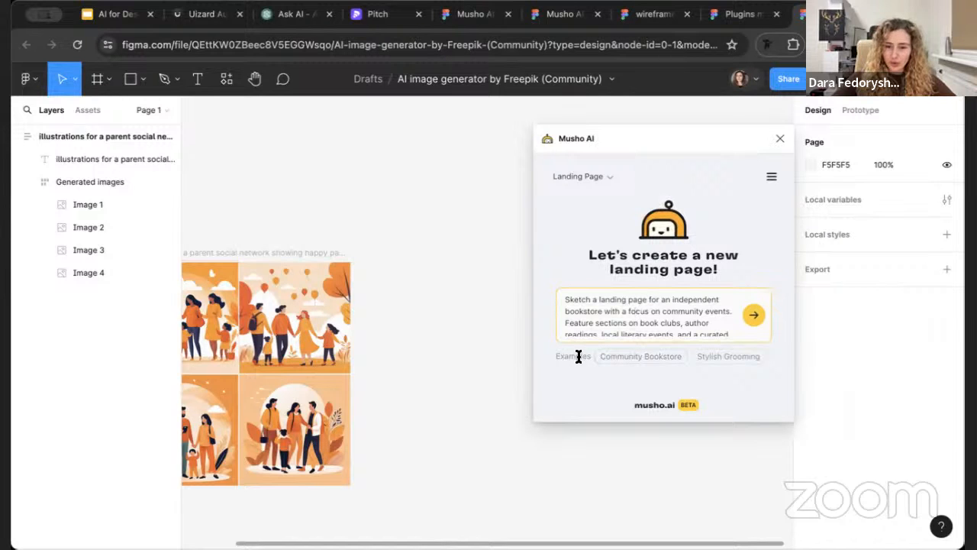
{"action": "triple_click", "coordinate": [607, 311]}
{"action": "left_click", "coordinate": [587, 306]}
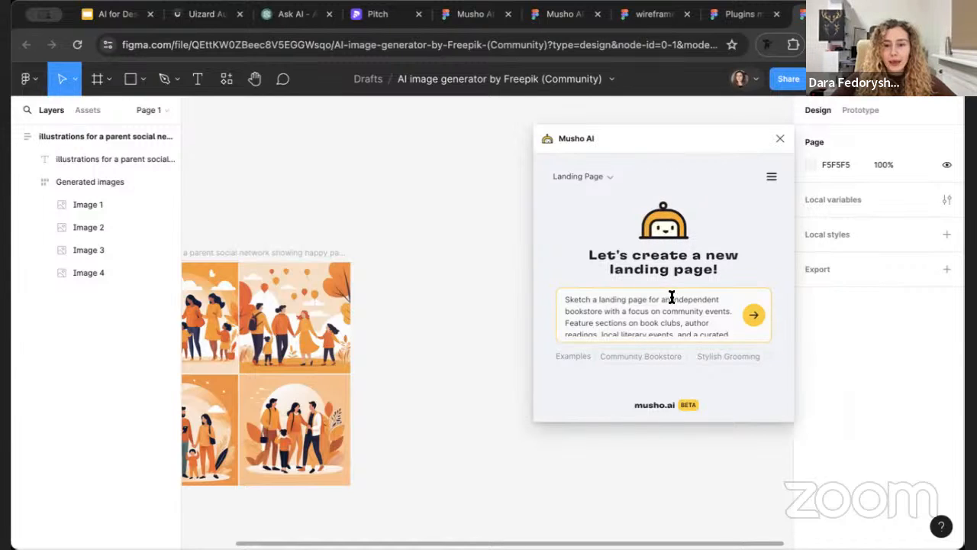
{"action": "left_click", "coordinate": [631, 306]}
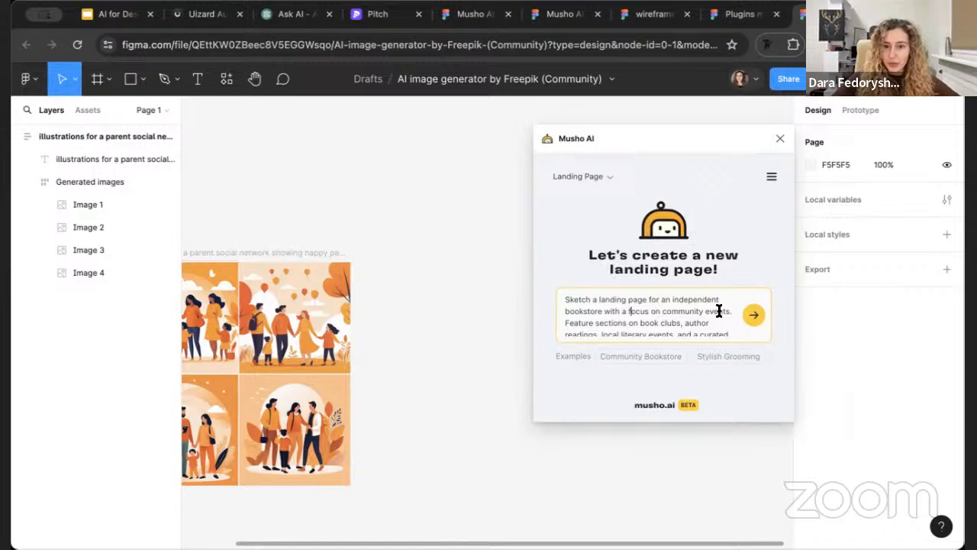
{"action": "scroll", "coordinate": [719, 311], "scroll_direction": "down", "scroll_amount": 1}
{"action": "scroll", "coordinate": [611, 309], "scroll_direction": "up", "scroll_amount": 1}
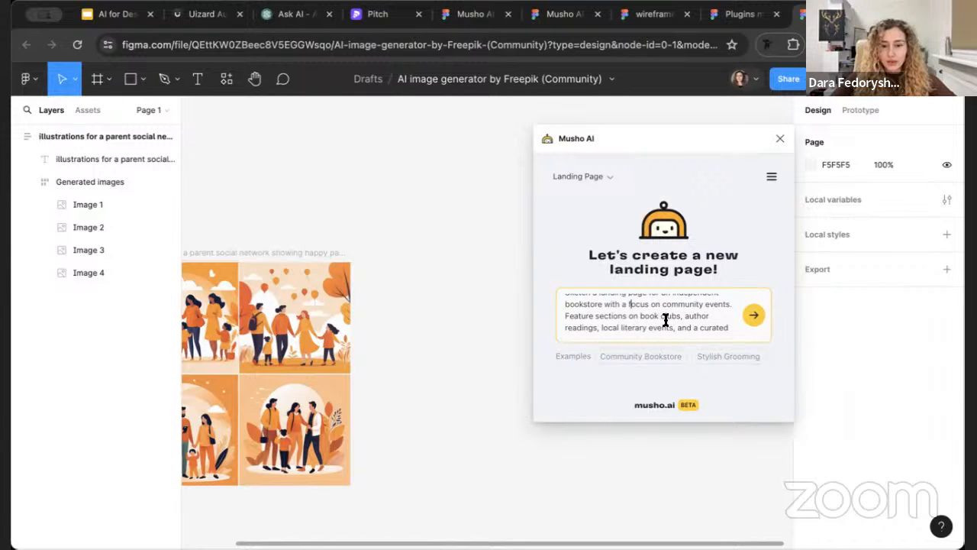
Generate the landing page from the bookstore prompt and move the Musho AI window aside to uncover the canvas
{"action": "scroll", "coordinate": [665, 319], "scroll_direction": "down", "scroll_amount": 2}
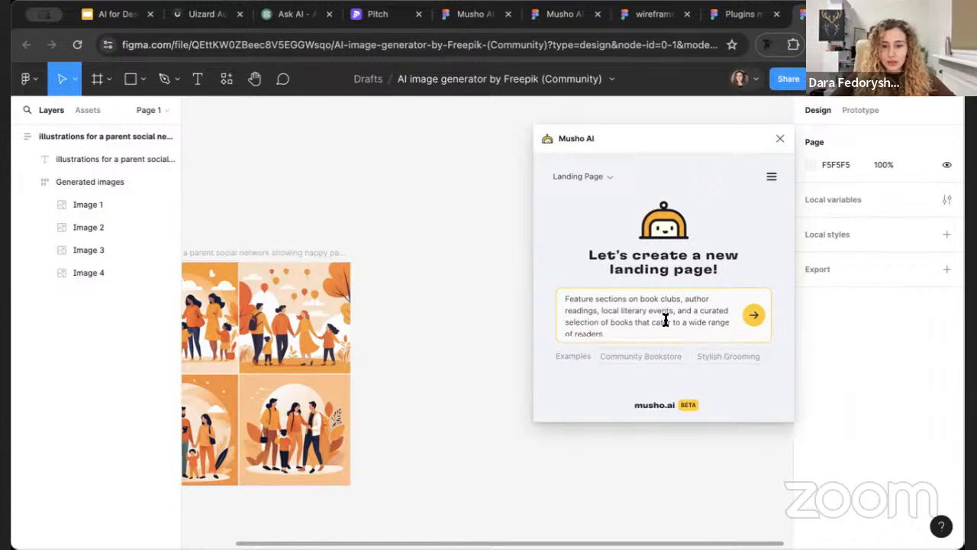
{"action": "left_click", "coordinate": [754, 316]}
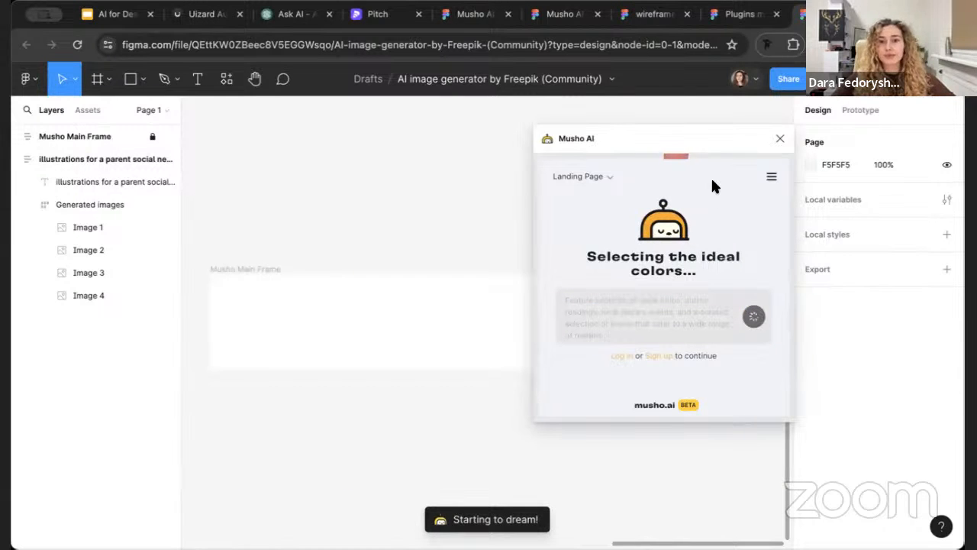
{"action": "left_click_drag", "start_coordinate": [738, 145], "coordinate": [813, 141]}
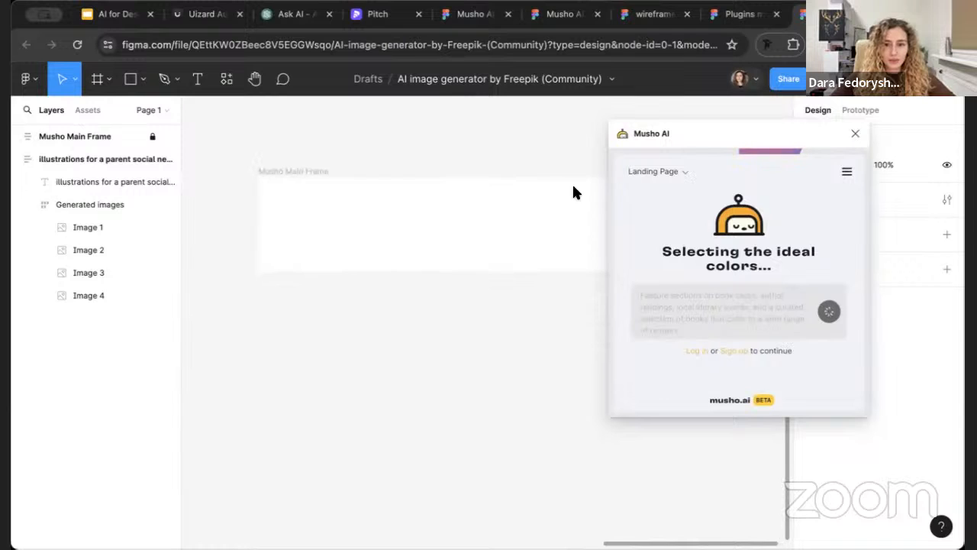
{"action": "left_click_drag", "start_coordinate": [647, 134], "coordinate": [857, 145]}
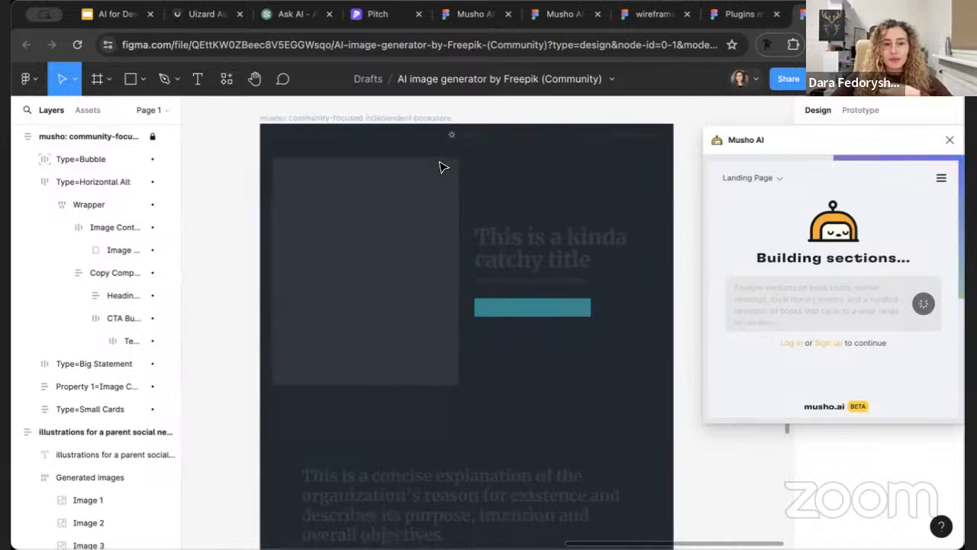
{"action": "left_click_drag", "start_coordinate": [775, 131], "coordinate": [767, 128]}
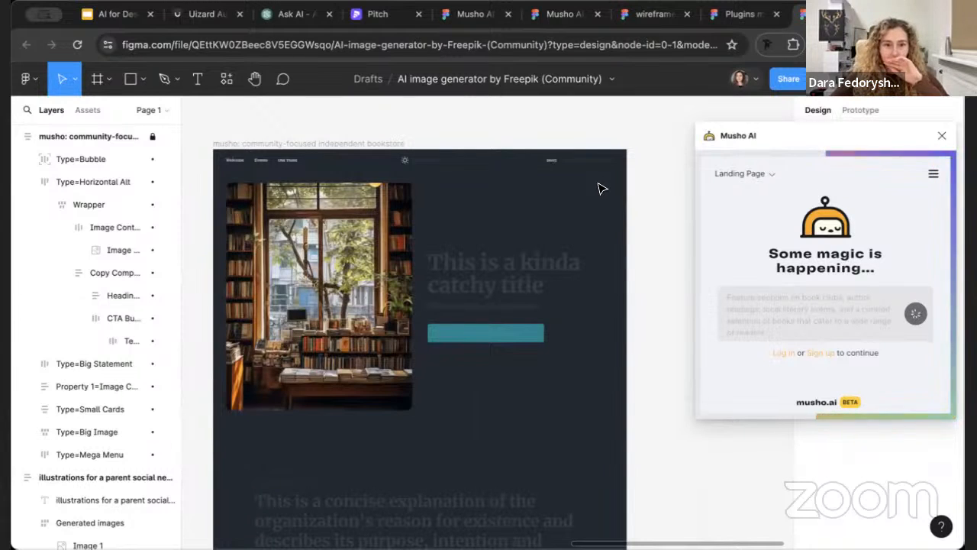
Hide the Figma interface around the canvas and enlarge the generated page's hero section
{"action": "right_click", "coordinate": [462, 130]}
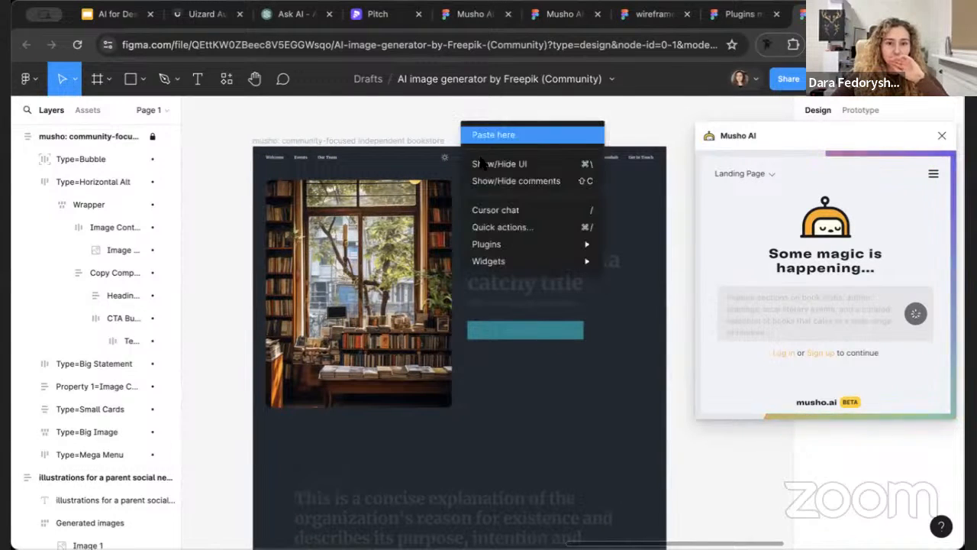
{"action": "left_click", "coordinate": [484, 162]}
{"action": "scroll", "coordinate": [487, 173], "scroll_direction": "up", "scroll_amount": 3, "text": "ctrl"}
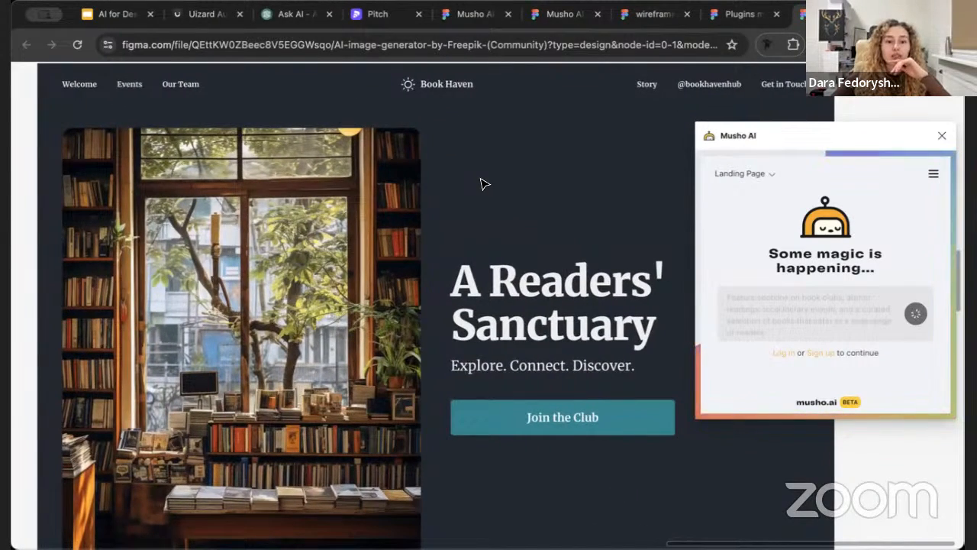
Review the generated bookstore landing page from its hero section down to the footer
{"action": "scroll", "coordinate": [481, 183], "scroll_direction": "down", "scroll_amount": 3, "text": "ctrl"}
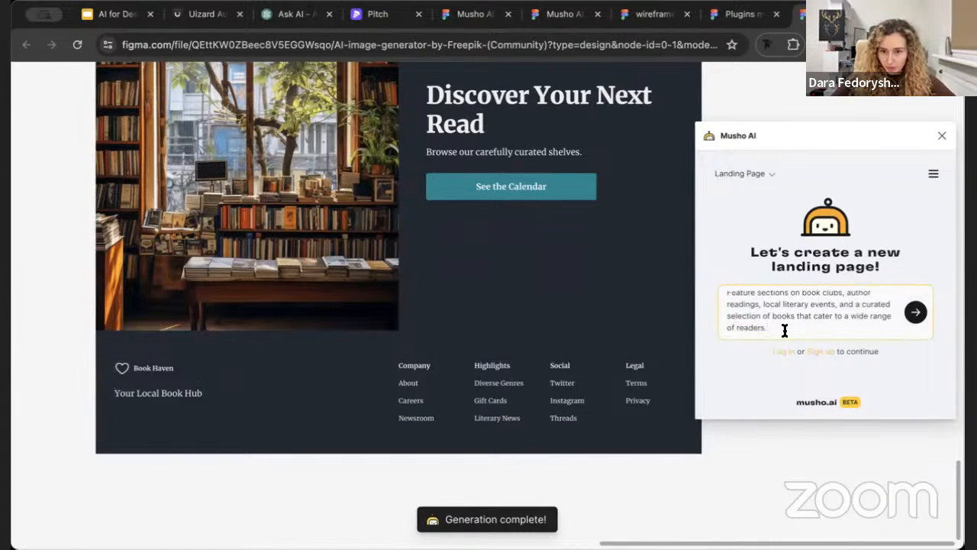
{"action": "scroll", "coordinate": [580, 333], "scroll_direction": "up", "scroll_amount": 15}
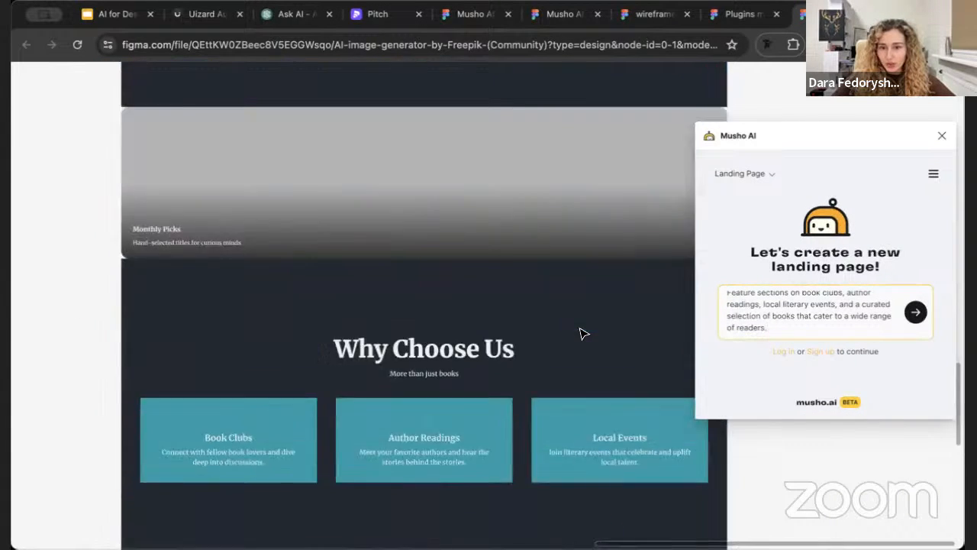
{"action": "scroll", "coordinate": [580, 334], "scroll_direction": "down", "scroll_amount": 3}
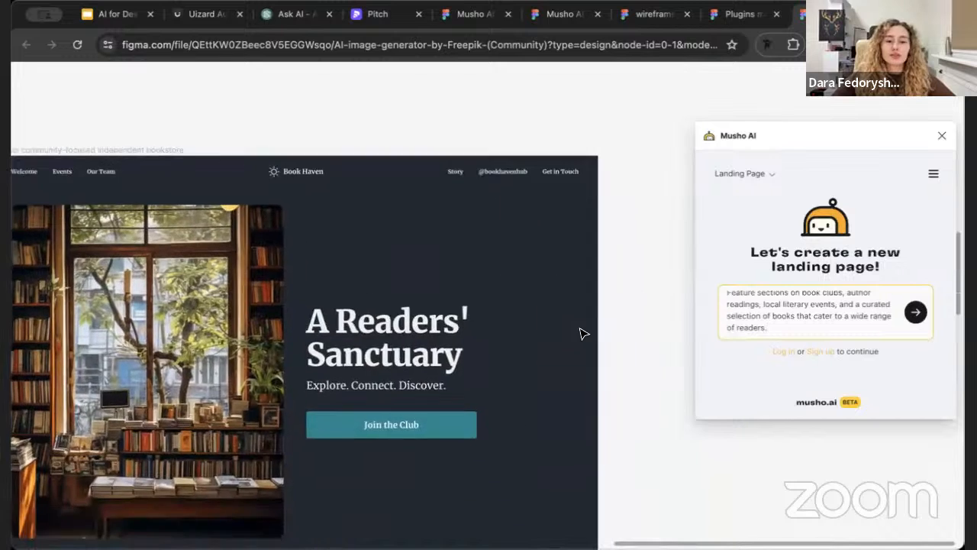
{"action": "scroll", "coordinate": [581, 334], "scroll_direction": "down", "scroll_amount": 3, "text": "ctrl"}
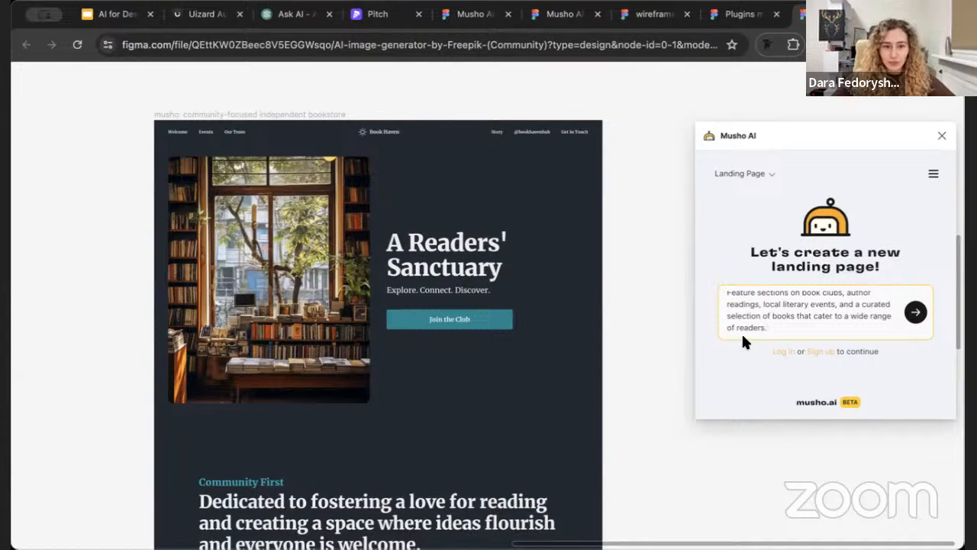
{"action": "scroll", "coordinate": [669, 291], "scroll_direction": "down", "scroll_amount": 5}
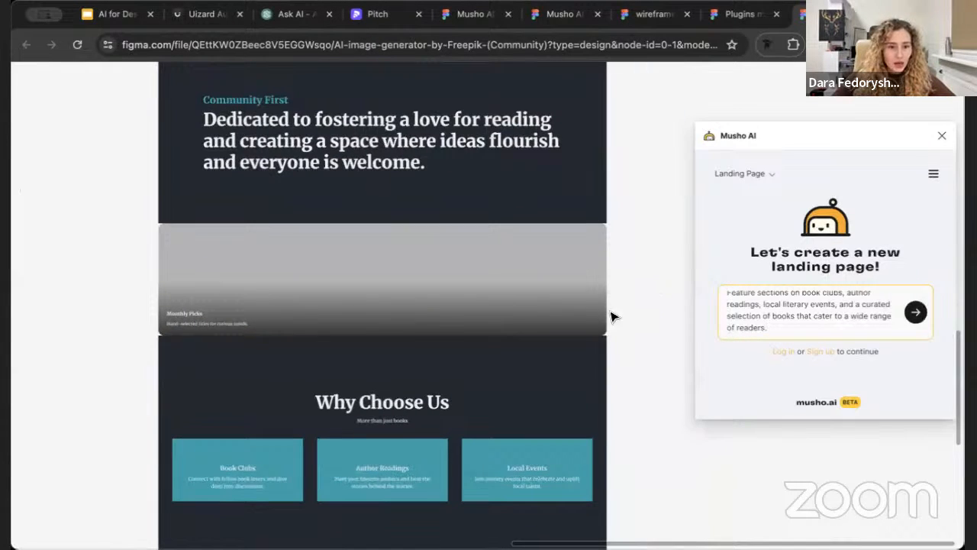
{"action": "scroll", "coordinate": [611, 317], "scroll_direction": "down", "scroll_amount": 6}
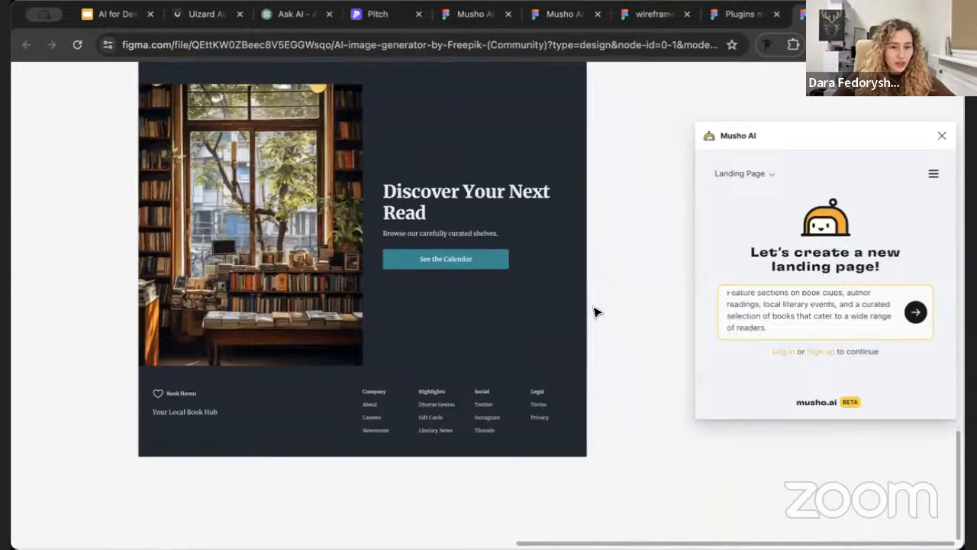
Append "It should be in neu brotalism" to the prompt and select the "Discover Your Next Read" section for remixing
{"action": "scroll", "coordinate": [376, 382], "scroll_direction": "up", "scroll_amount": 3}
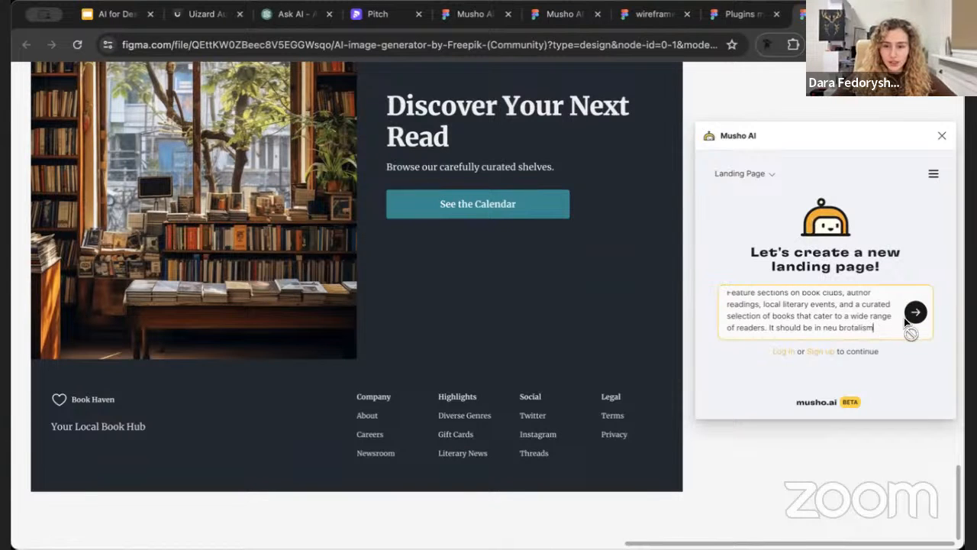
{"action": "left_click", "coordinate": [835, 315]}
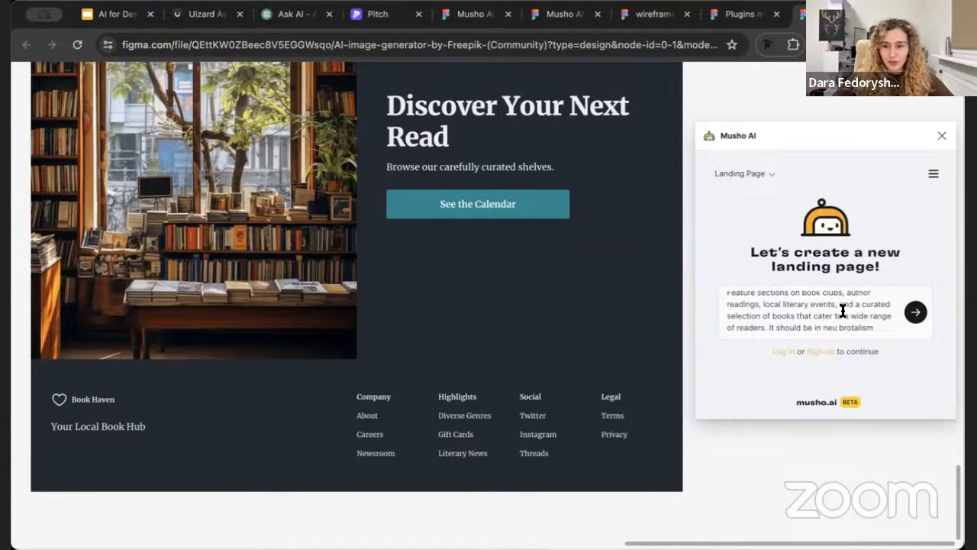
{"action": "left_click", "coordinate": [560, 329]}
{"action": "scroll", "coordinate": [561, 329], "scroll_direction": "down", "scroll_amount": 10}
{"action": "scroll", "coordinate": [560, 330], "scroll_direction": "right", "scroll_amount": 2}
{"action": "scroll", "coordinate": [561, 329], "scroll_direction": "up", "scroll_amount": 1}
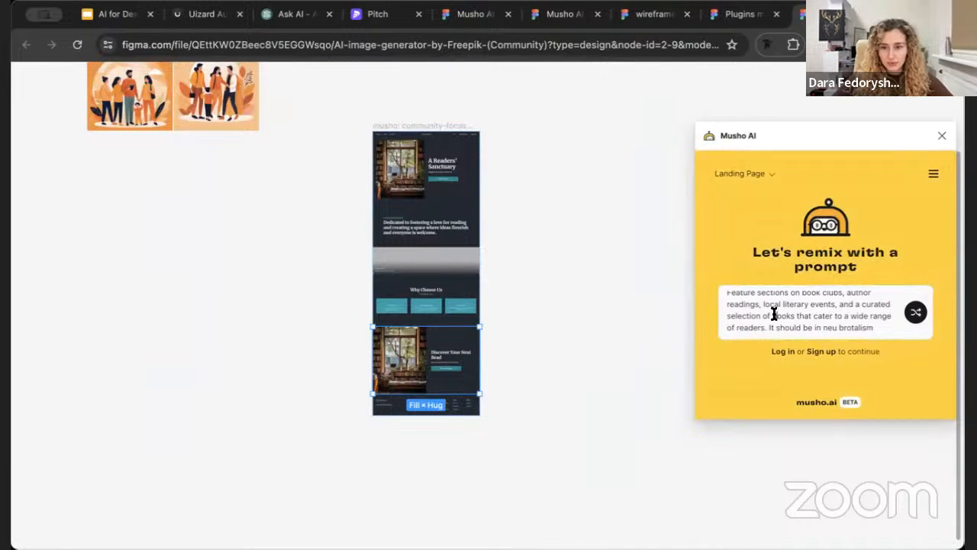
Select the whole bookstore landing page frame and cut the remix prompt down to ". It should be in neu brotalism"
{"action": "scroll", "coordinate": [659, 310], "scroll_direction": "up", "scroll_amount": 2}
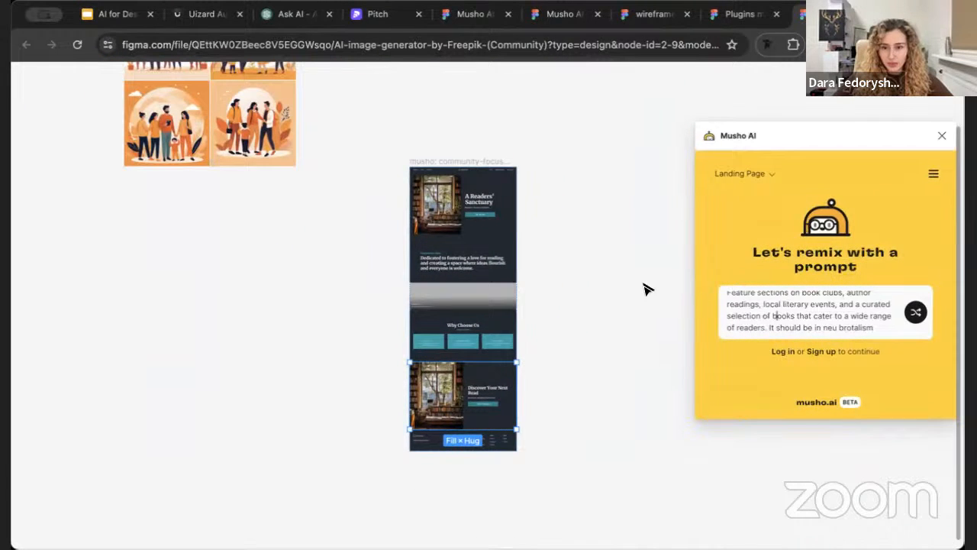
{"action": "scroll", "coordinate": [620, 269], "scroll_direction": "left", "scroll_amount": 2}
{"action": "left_click", "coordinate": [467, 189]}
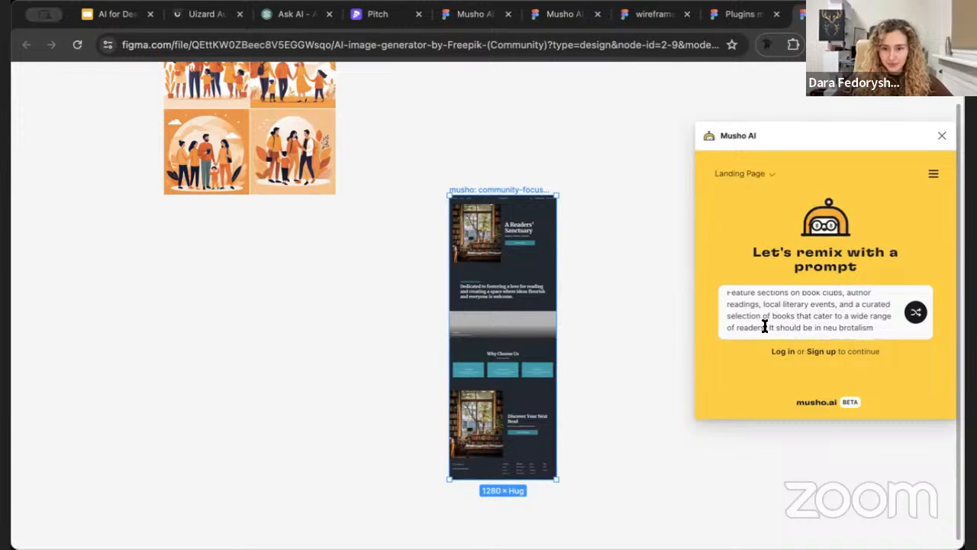
{"action": "left_click_drag", "start_coordinate": [765, 327], "coordinate": [714, 253]}
{"action": "key", "text": "BackSpace"}
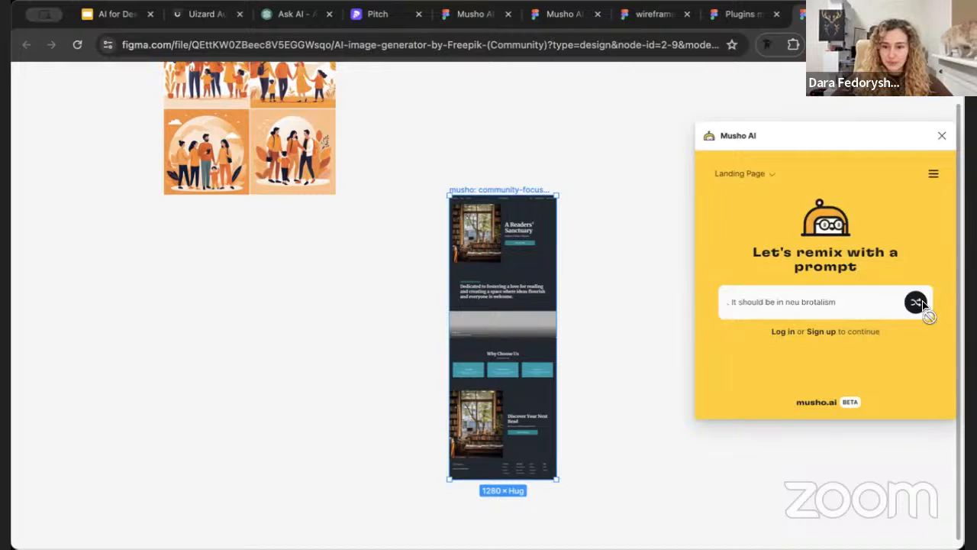
Try to run the neu brotalism prompt with the bookstore frame reselected and with nothing selected
{"action": "left_click", "coordinate": [614, 218]}
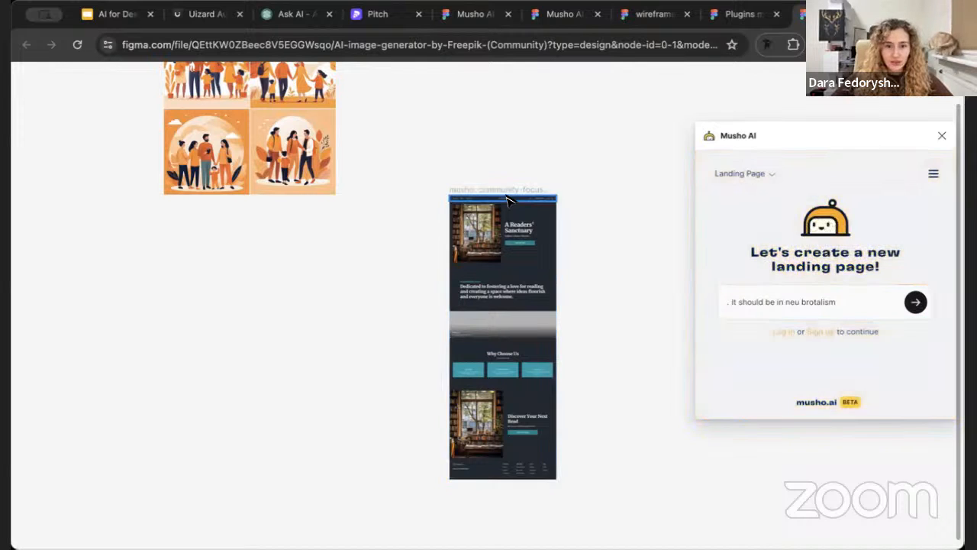
{"action": "left_click", "coordinate": [510, 200]}
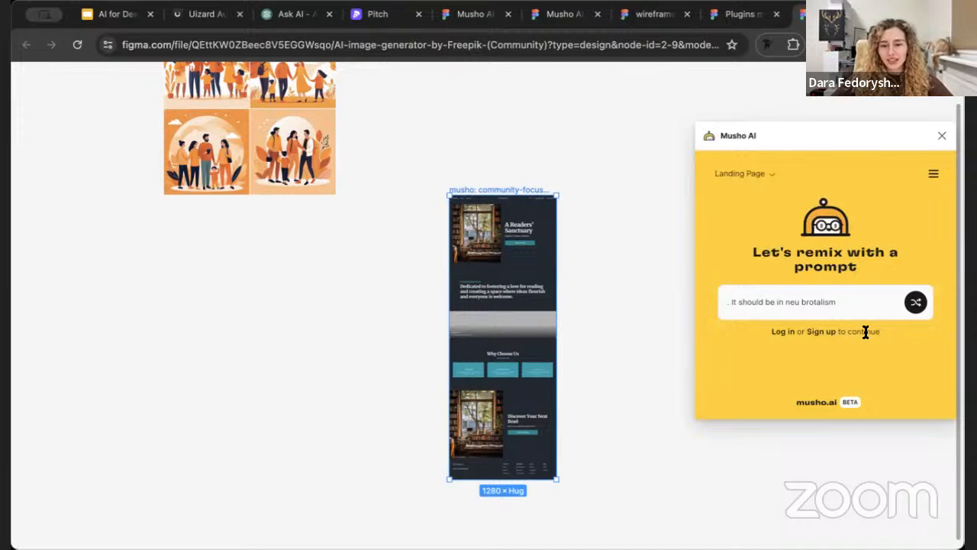
{"action": "triple_click", "coordinate": [799, 304]}
{"action": "left_click", "coordinate": [628, 356]}
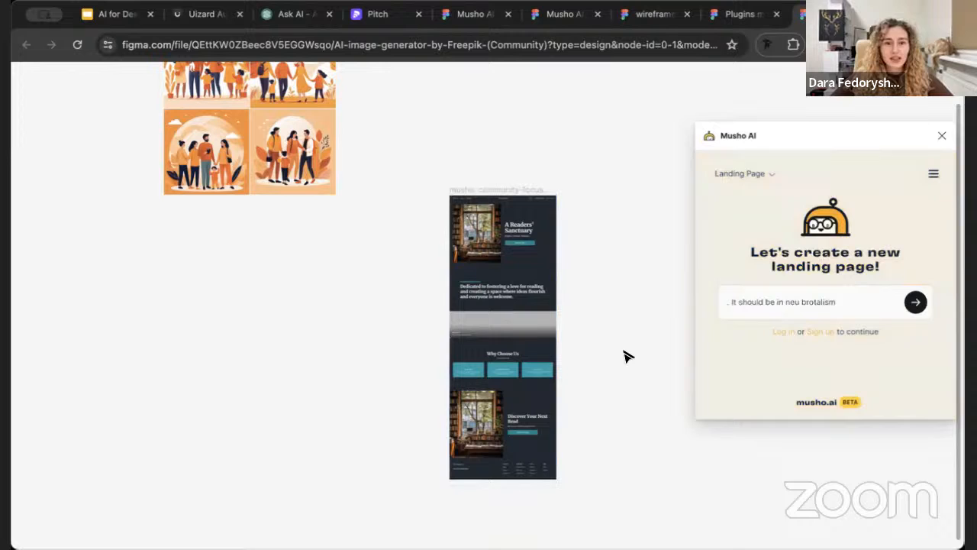
{"action": "left_click", "coordinate": [475, 189]}
{"action": "left_click", "coordinate": [626, 258]}
{"action": "scroll", "coordinate": [659, 260], "scroll_direction": "right", "scroll_amount": 3}
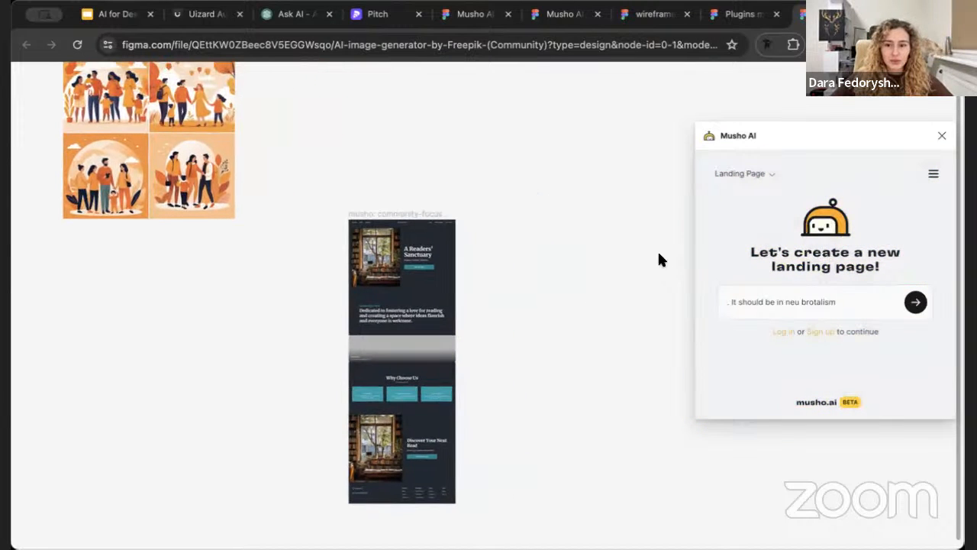
{"action": "left_click", "coordinate": [881, 303]}
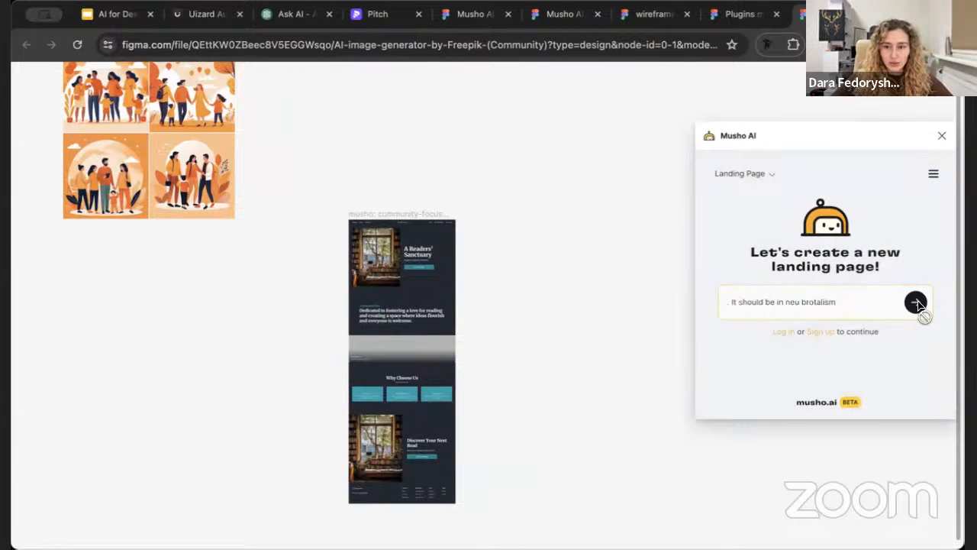
Switch Musho AI from landing pages to Social Media and activate its empty post prompt
{"action": "left_click", "coordinate": [770, 181]}
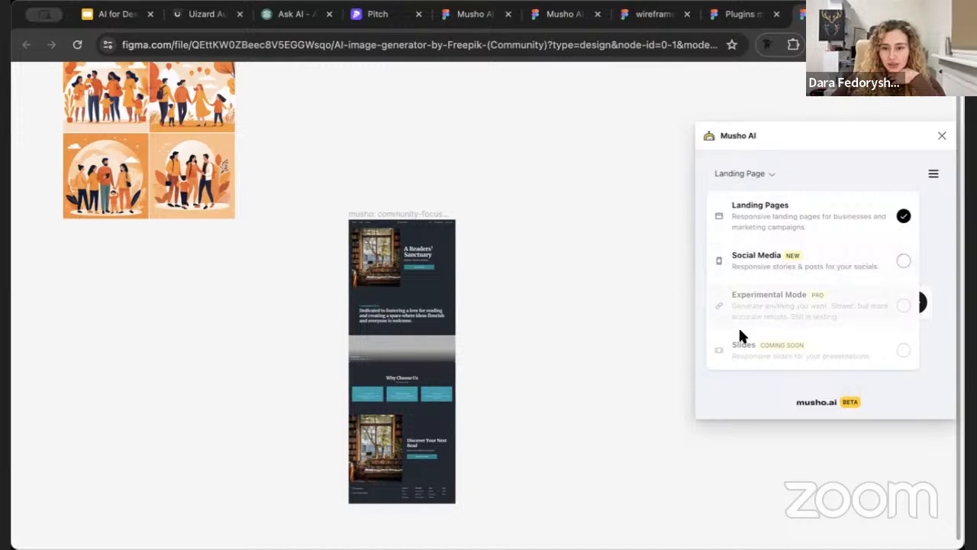
{"action": "left_click", "coordinate": [789, 258]}
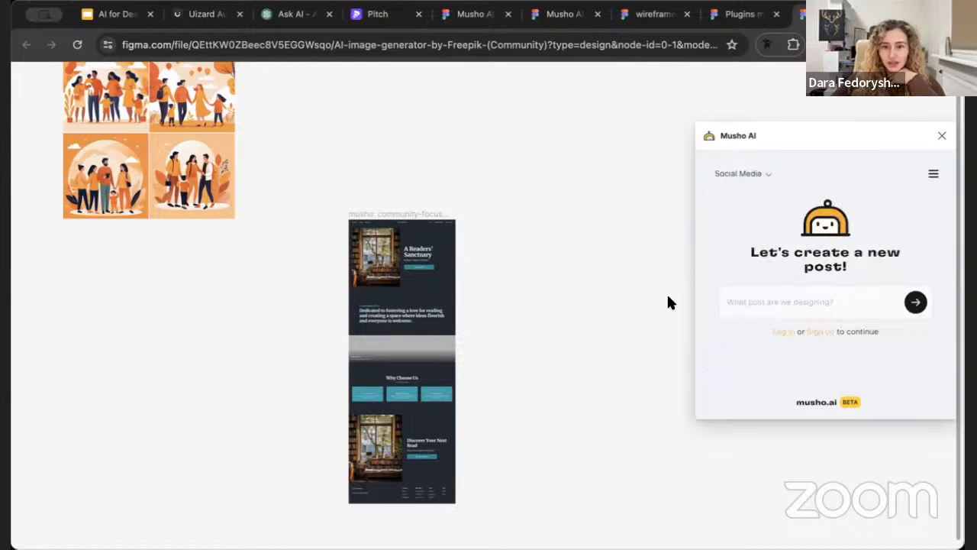
{"action": "scroll", "coordinate": [577, 324], "scroll_direction": "right", "scroll_amount": 2}
{"action": "scroll", "coordinate": [582, 325], "scroll_direction": "down", "scroll_amount": 1}
{"action": "left_click", "coordinate": [827, 304]}
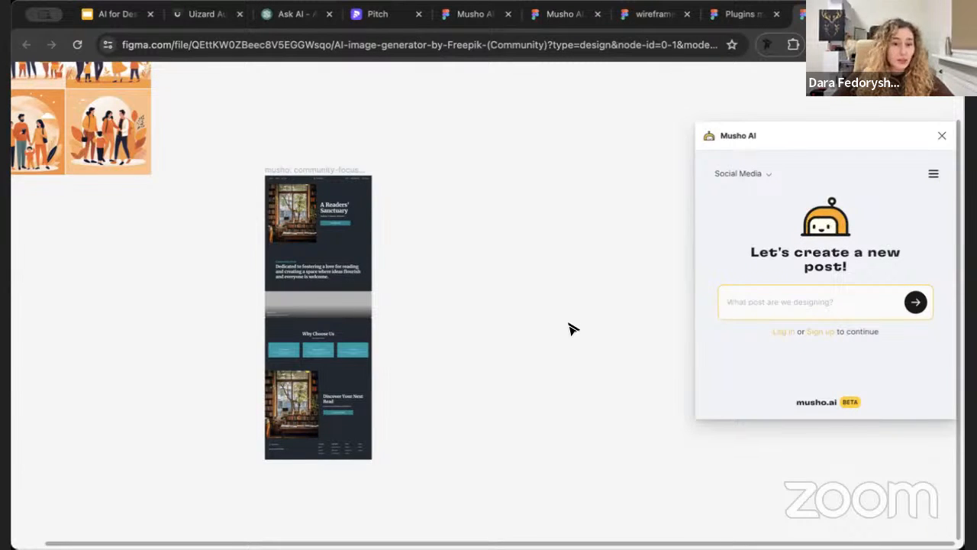
{"action": "scroll", "coordinate": [572, 328], "scroll_direction": "up", "scroll_amount": 5}
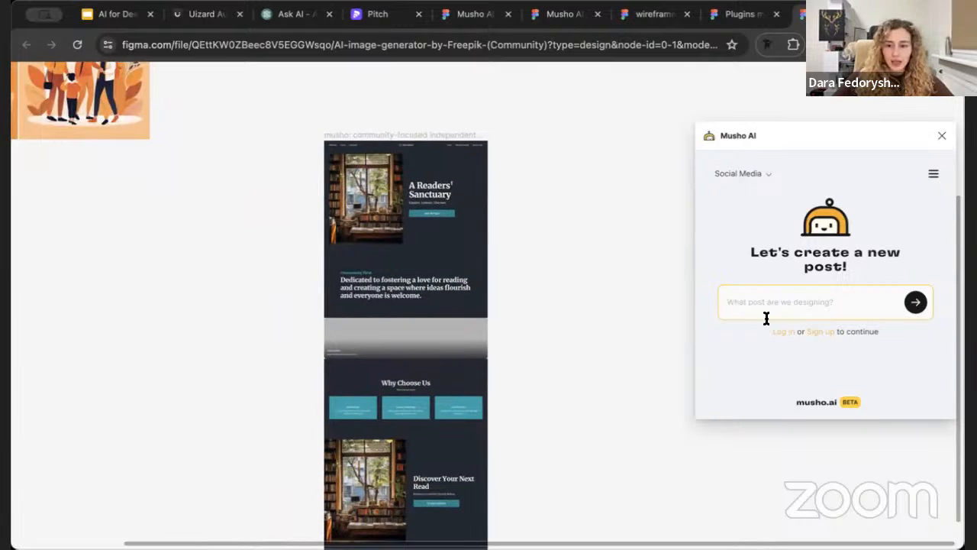
Check Musho AI's available design types and its menu of account, plan and help options
{"action": "left_click", "coordinate": [741, 173]}
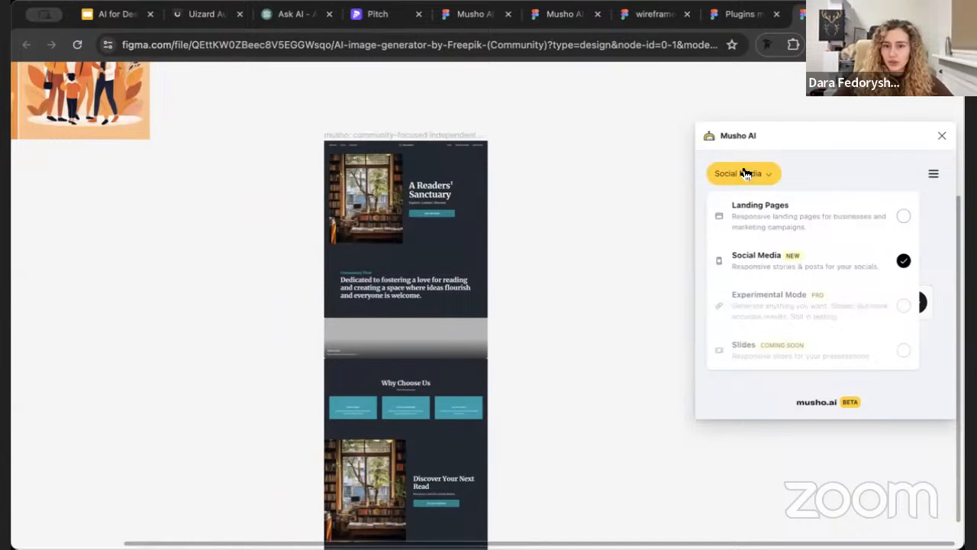
{"action": "left_click", "coordinate": [879, 167]}
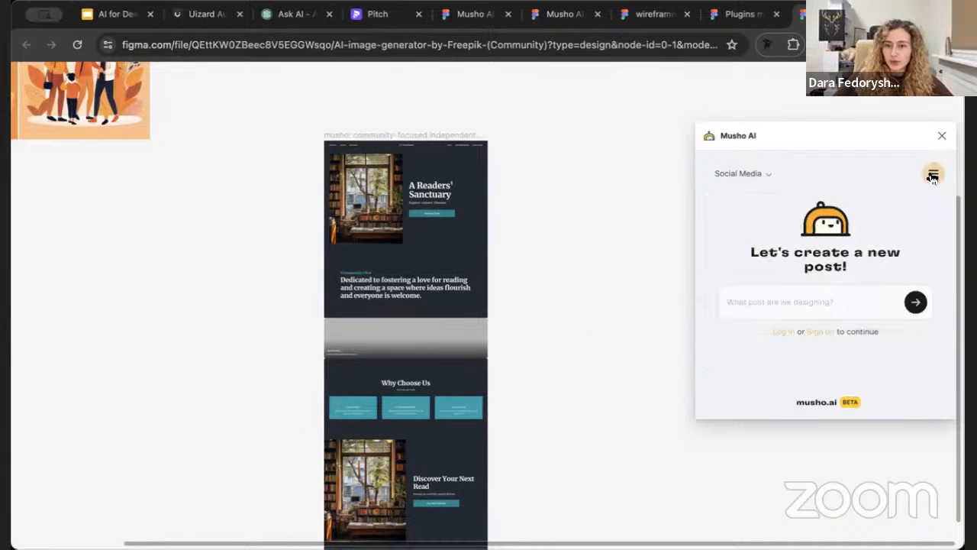
{"action": "left_click", "coordinate": [932, 175]}
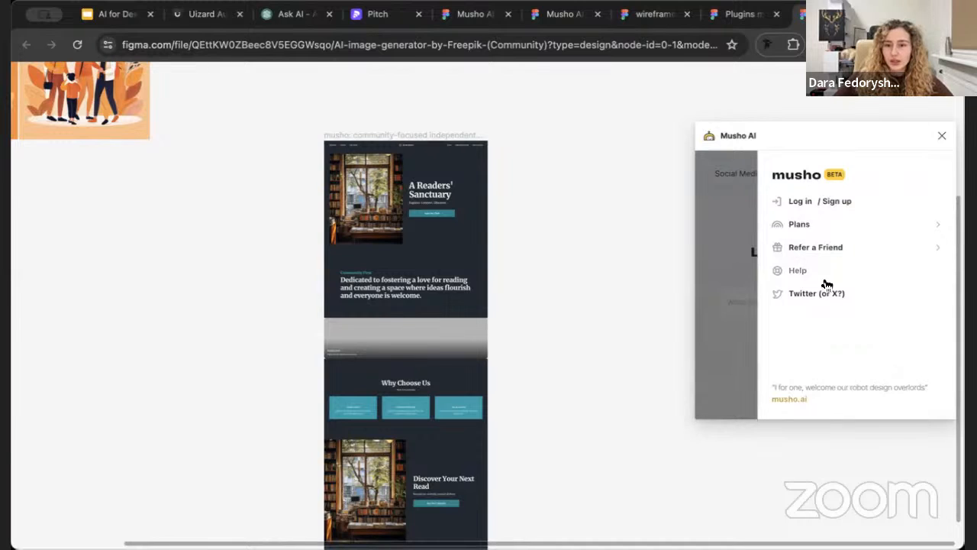
{"action": "left_click", "coordinate": [731, 314]}
{"action": "left_click", "coordinate": [739, 173]}
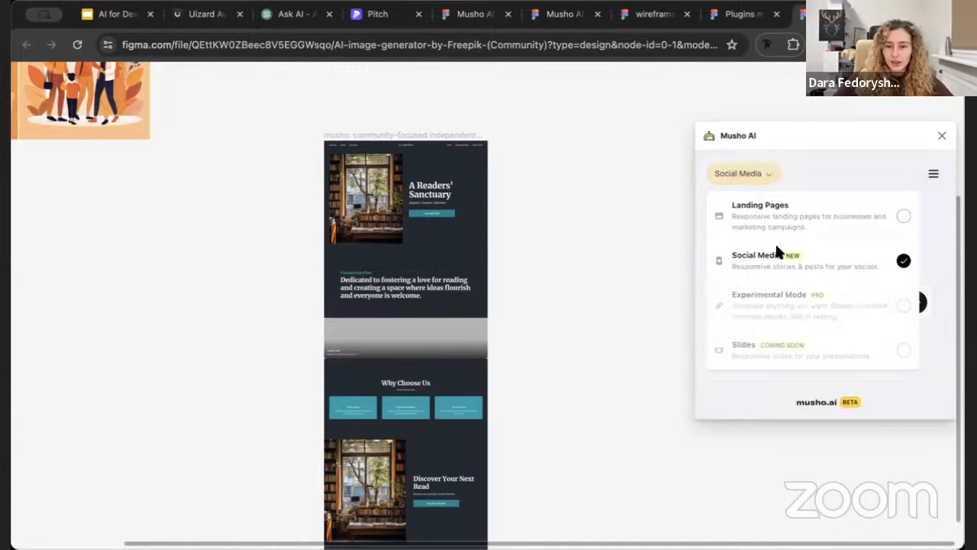
{"action": "left_click", "coordinate": [877, 174]}
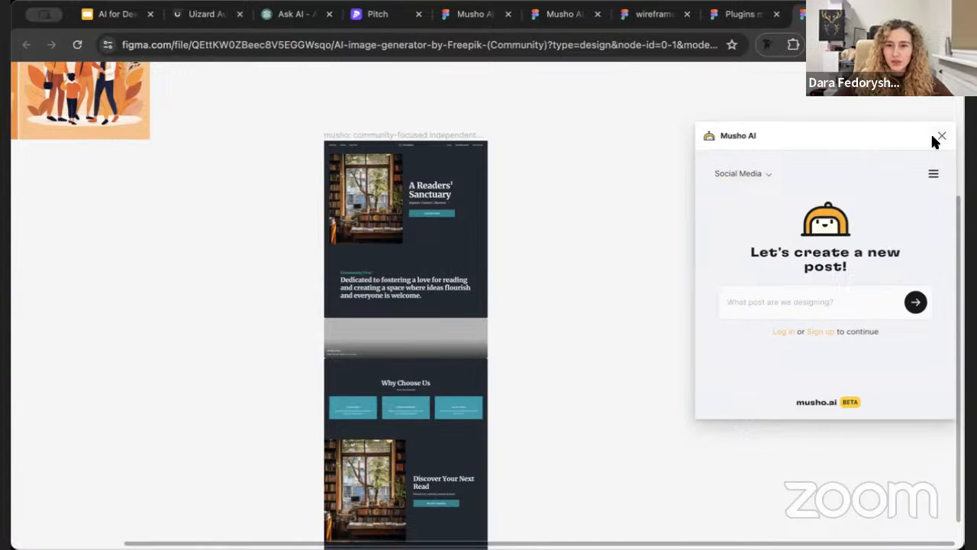
Select the generated bookstore landing page frame and close the Musho AI plugin
{"action": "scroll", "coordinate": [449, 330], "scroll_direction": "up", "scroll_amount": 1}
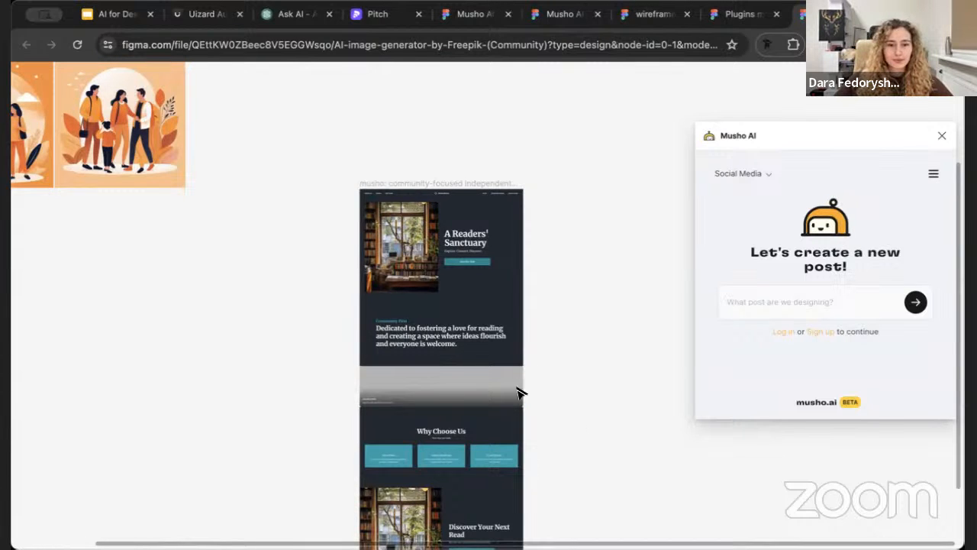
{"action": "scroll", "coordinate": [438, 301], "scroll_direction": "up", "scroll_amount": 3}
{"action": "left_click", "coordinate": [356, 102]}
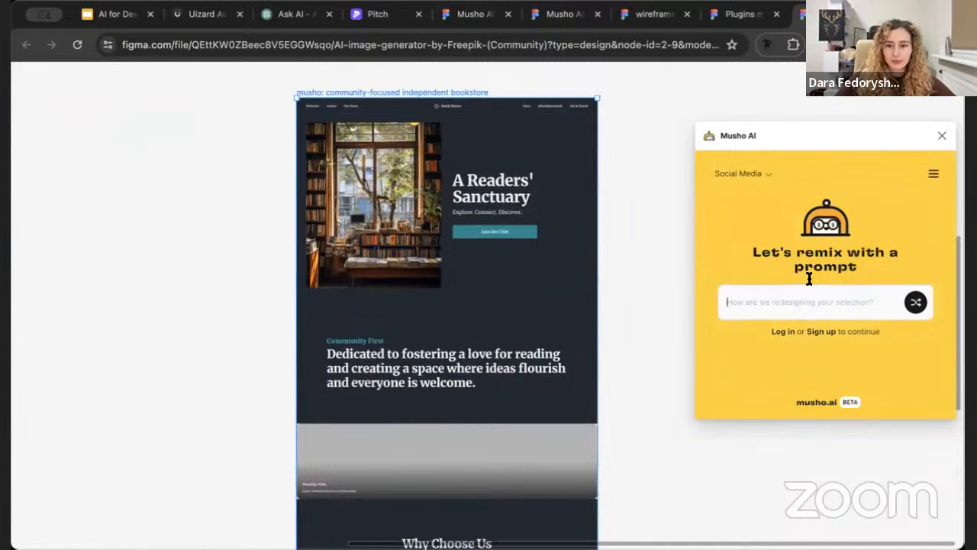
{"action": "left_click", "coordinate": [942, 138]}
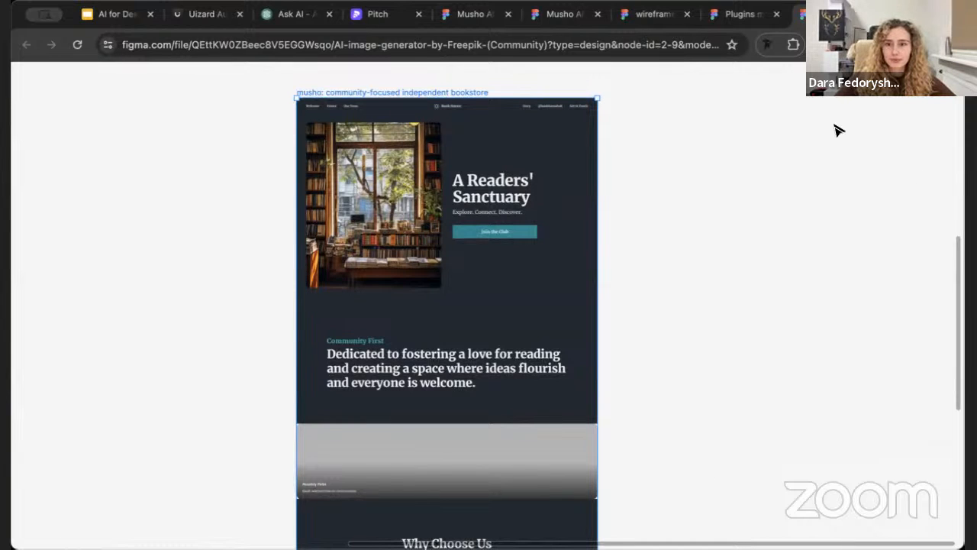